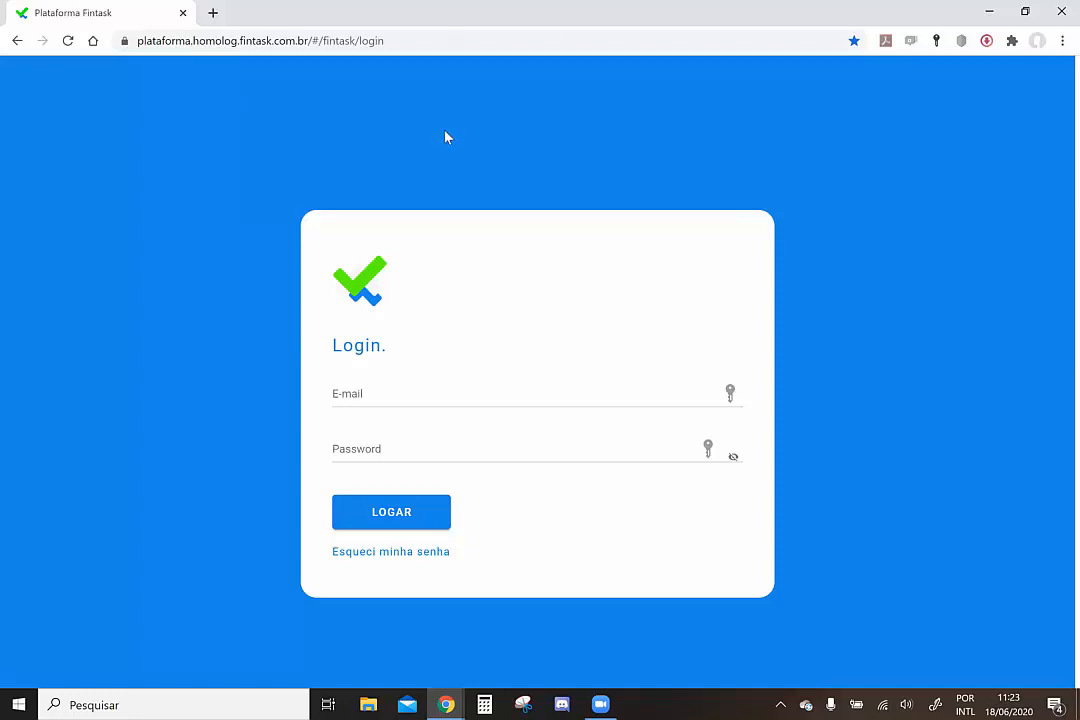
left_click(355, 41)
left_click(355, 41)
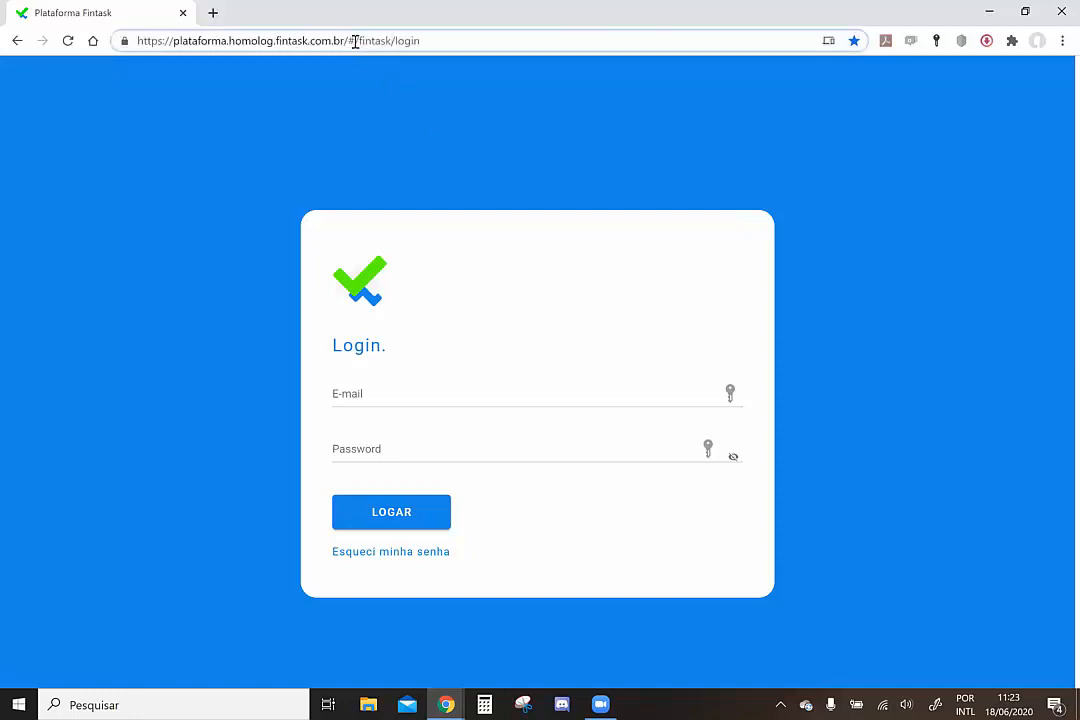
key("BackSpace")
key("BackSpace")
key("BackSpace")
key("BackSpace")
key("BackSpace")
key("BackSpace")
key("BackSpace")
type("k1")
key("Return")
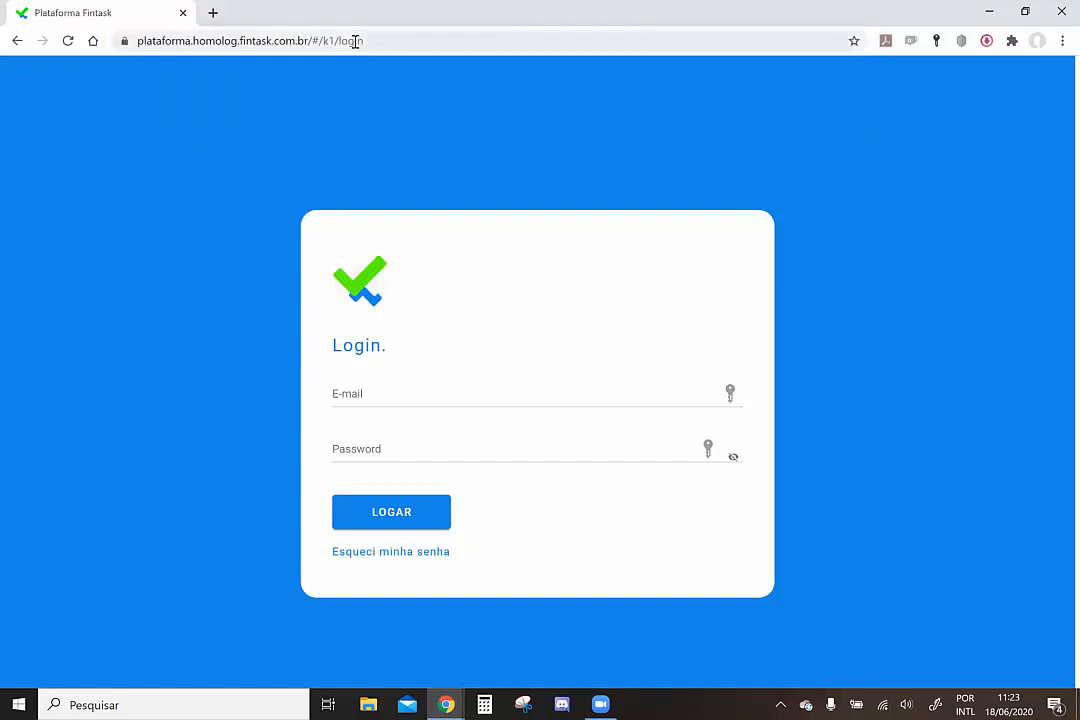
left_click(355, 41)
key("Return")
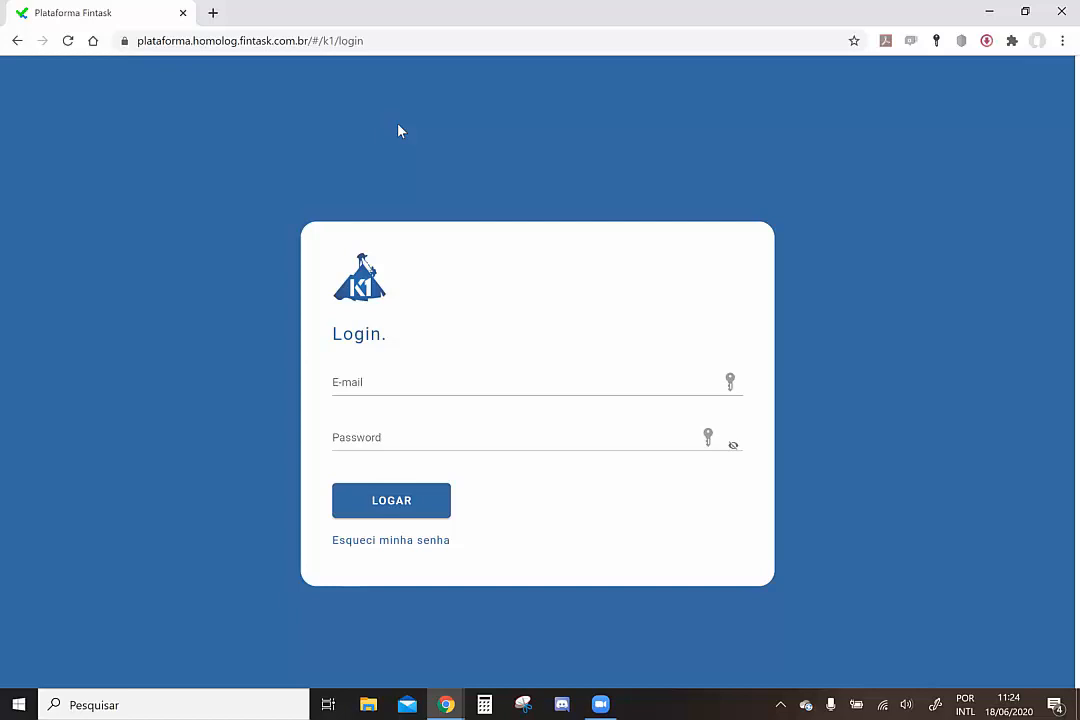
left_click(338, 41)
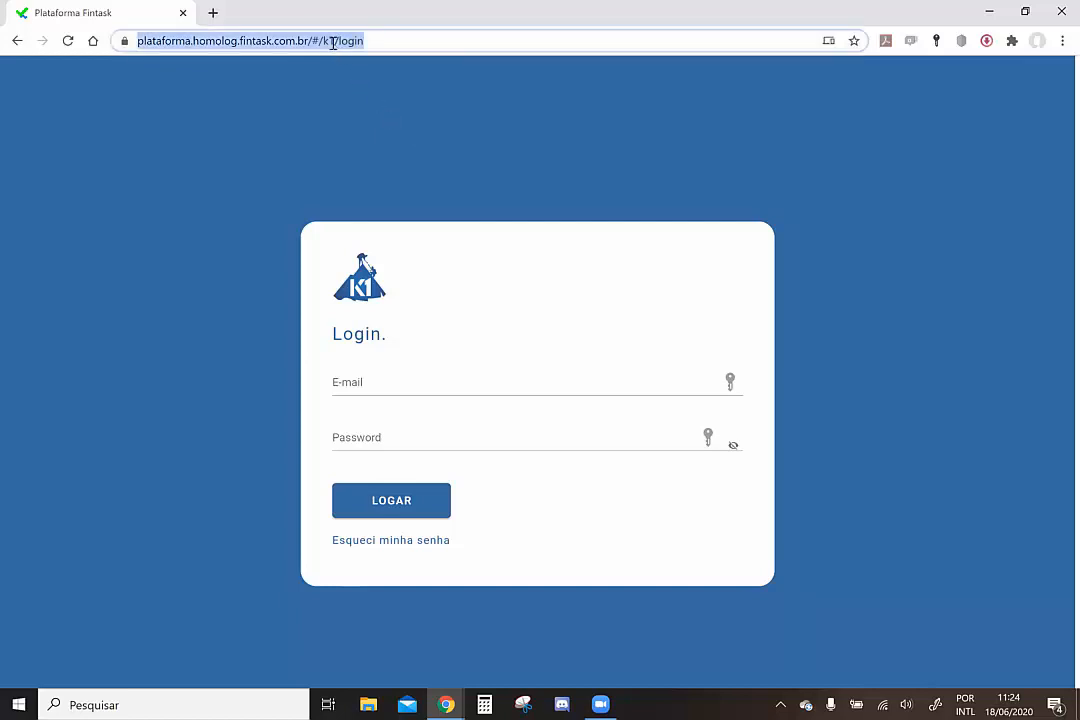
left_click(333, 41)
key("BackSpace")
key("BackSpace")
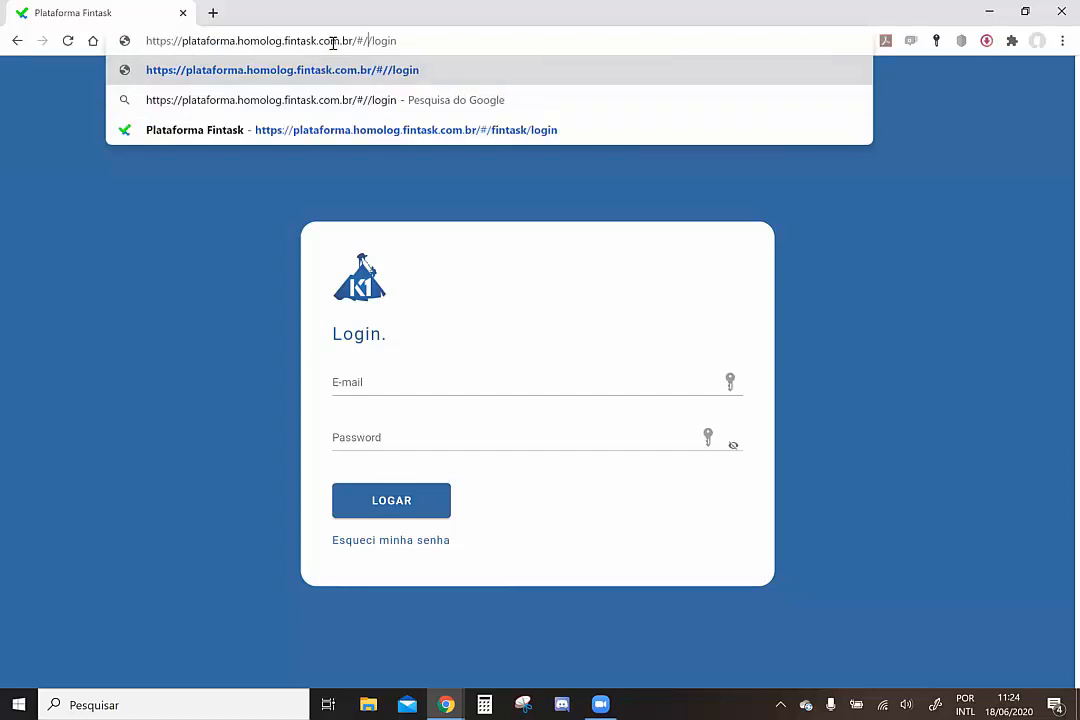
type("fintask")
key("Return")
left_click(366, 41)
key("Return")
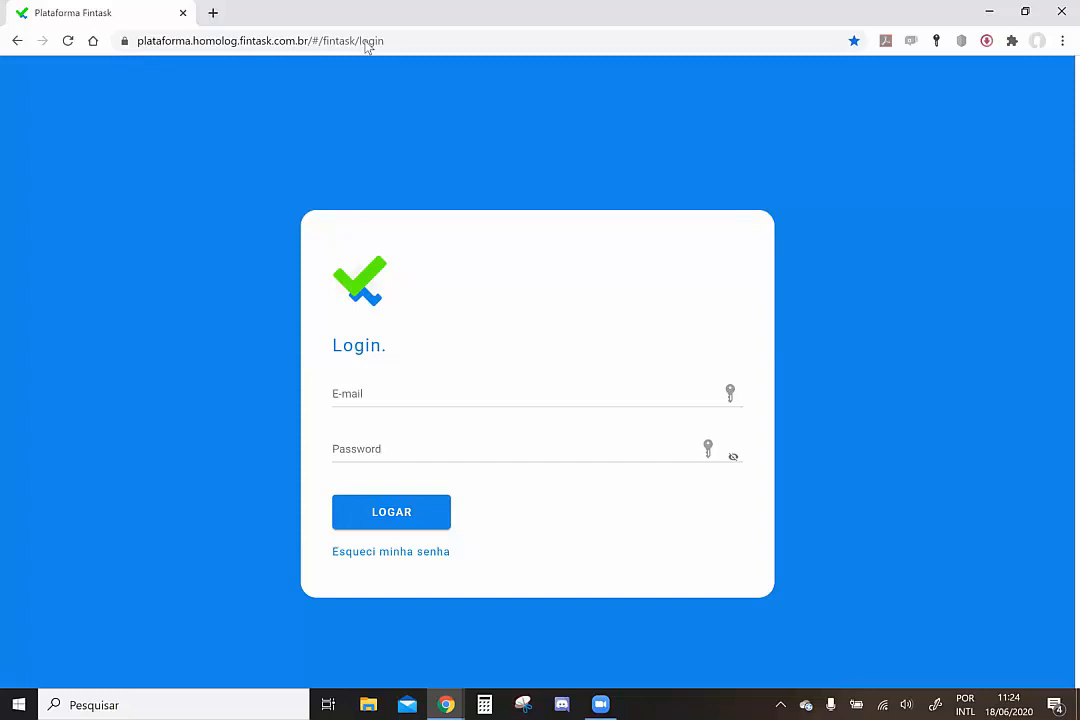
Start signing in by entering the planner's login e-mail in the E-mail field
left_click(358, 393)
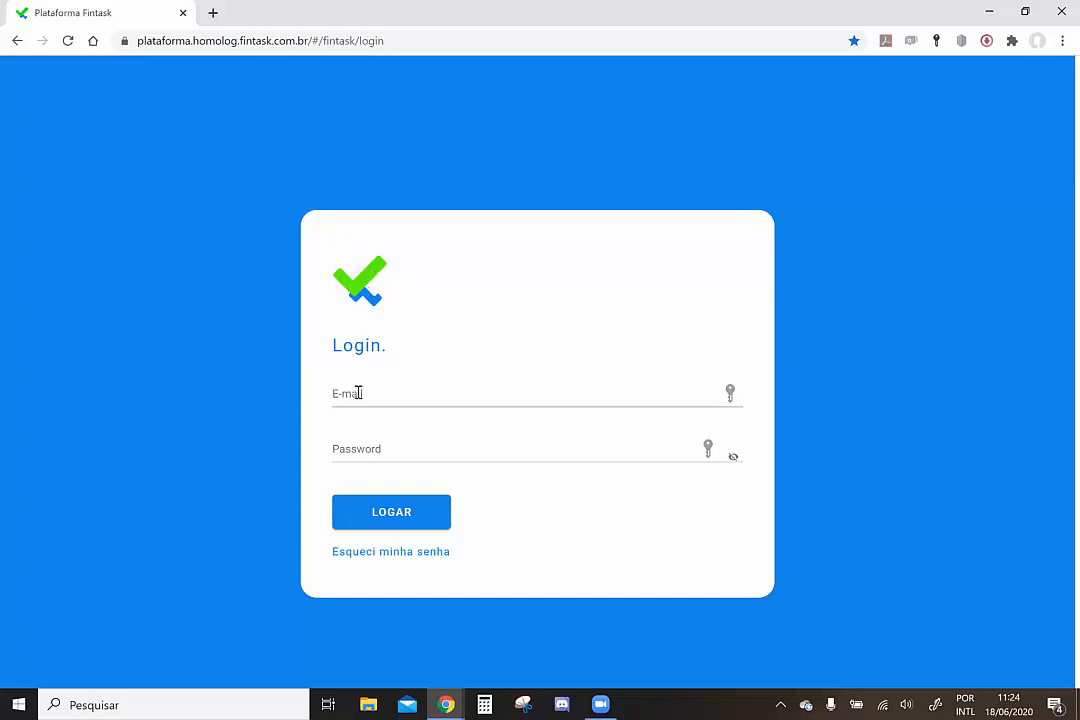
type("pla")
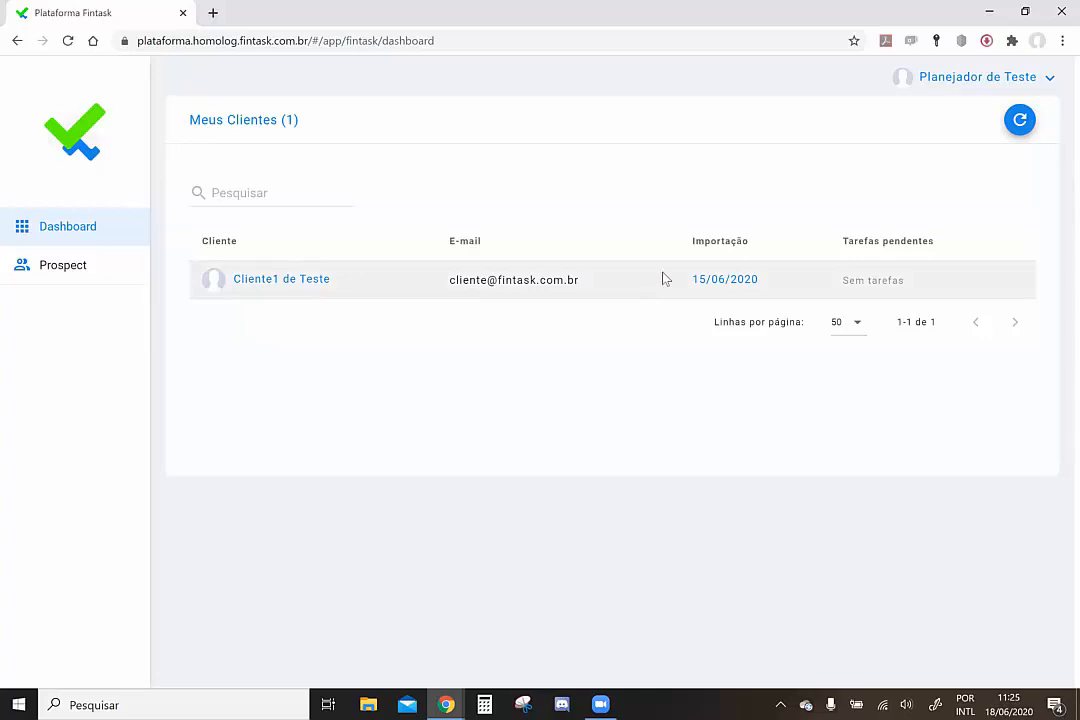
Copy the client invitation link from the account menu's Convidar cliente option
left_click(968, 88)
left_click(940, 168)
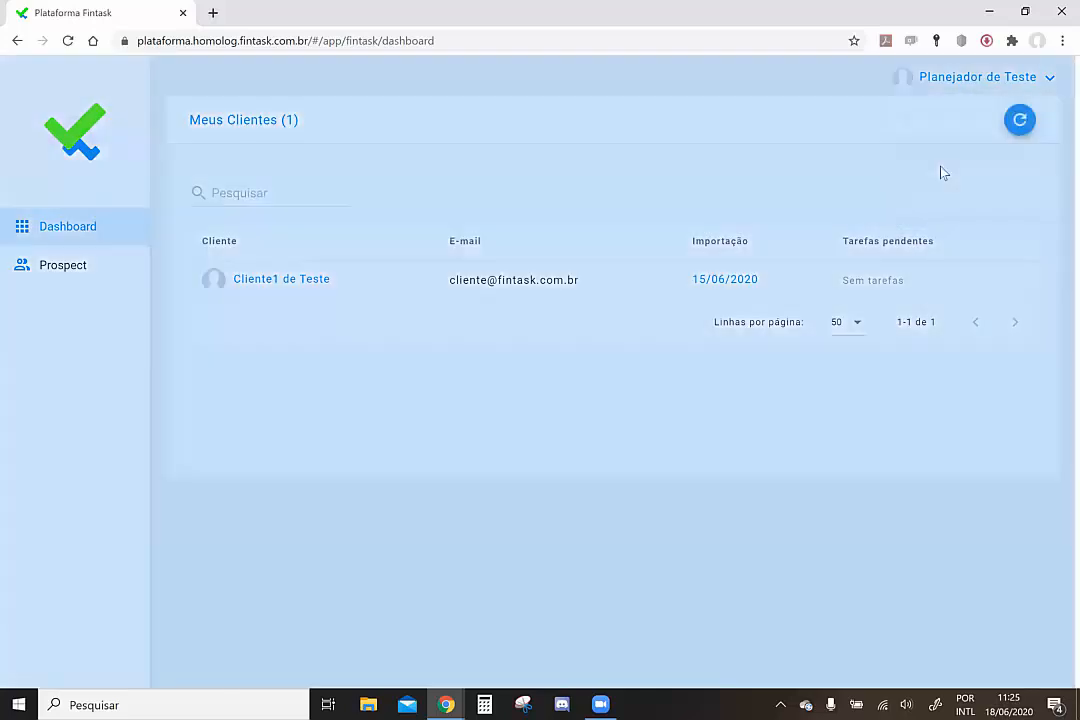
left_click(527, 400)
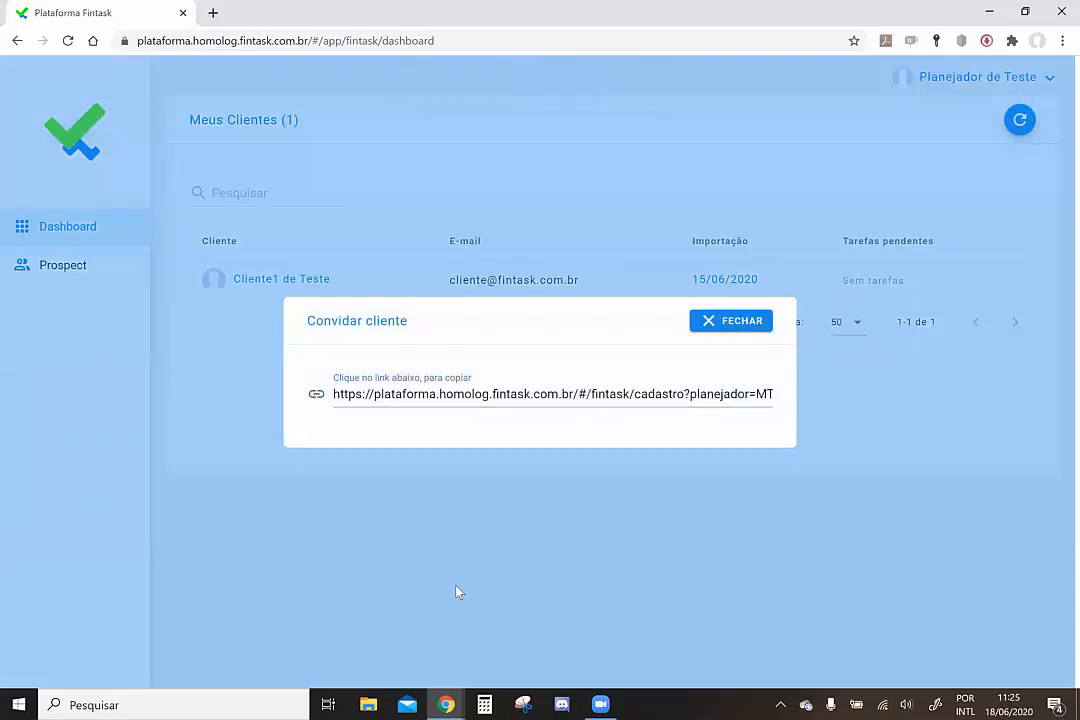
Open the copied invitation link in the incognito browser window
mouse_move(446, 704)
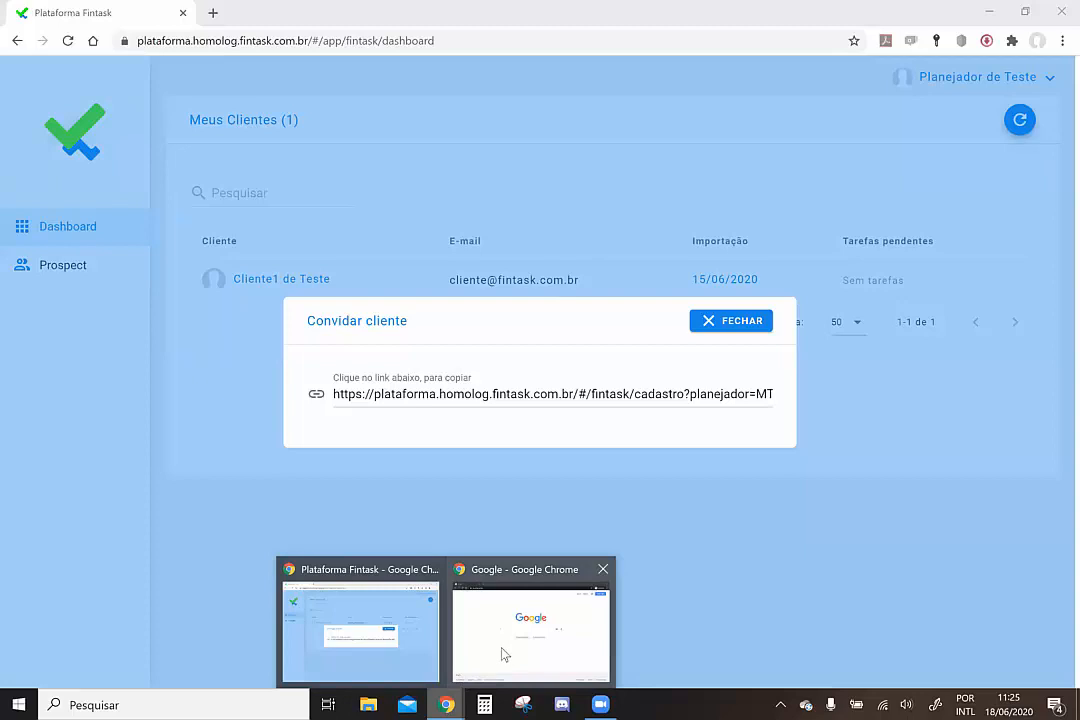
left_click(504, 654)
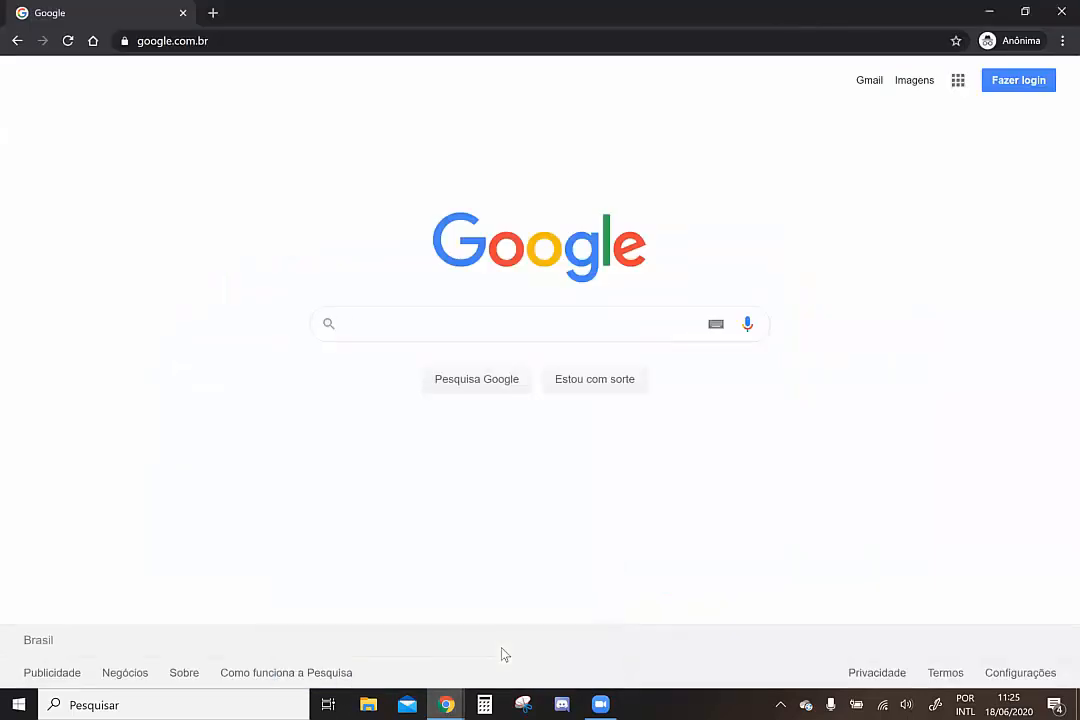
left_click(234, 41)
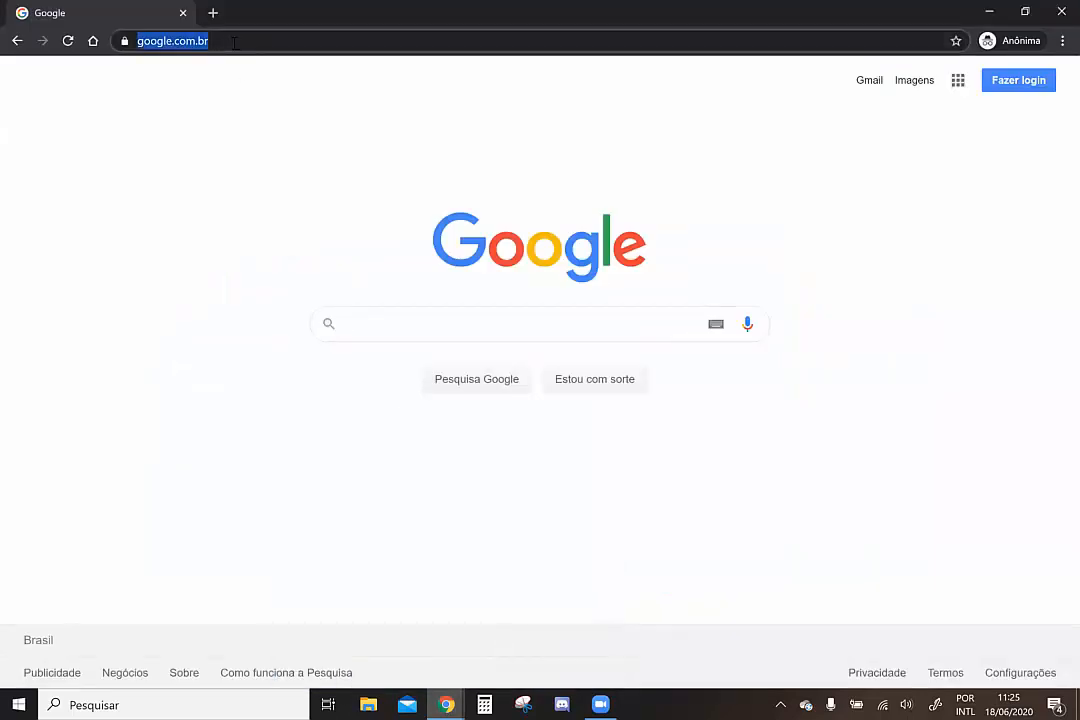
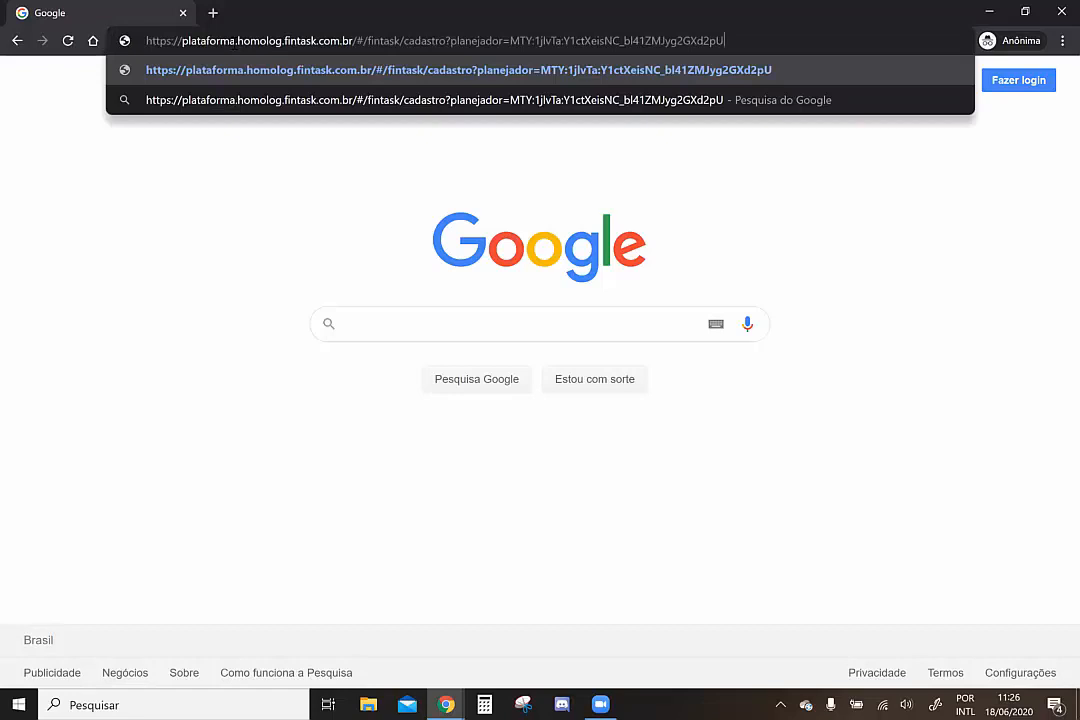
key("Return")
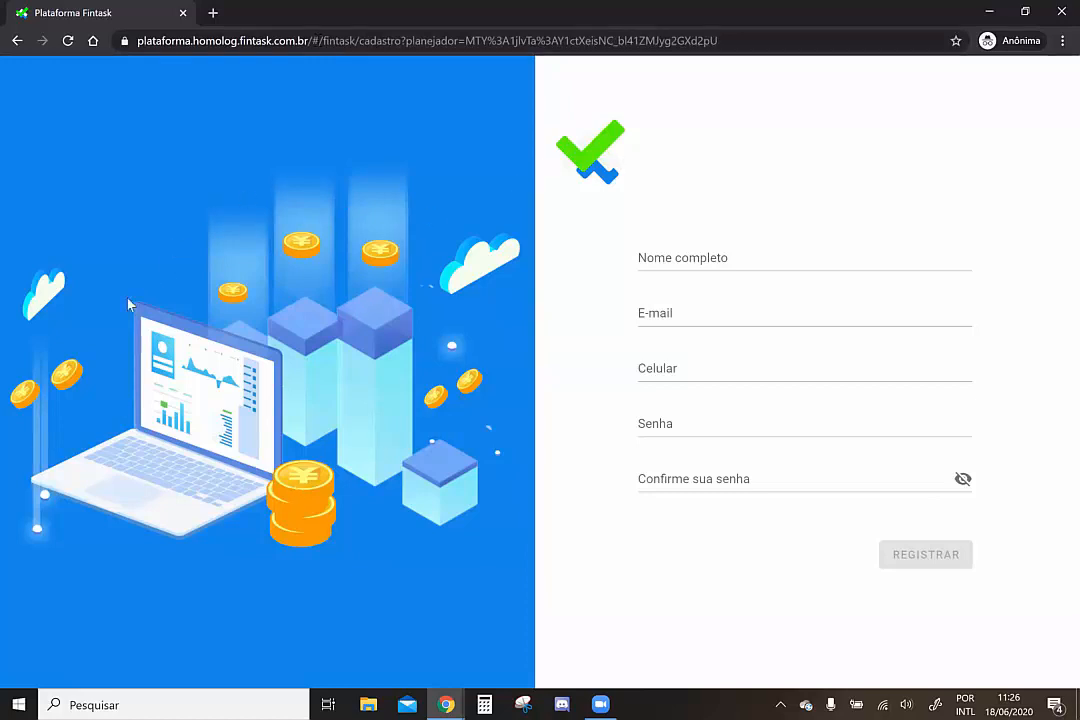
Register client 'cliente de teste 2' with an e-mail and mobile number, then return to the planner's window
left_click(682, 260)
type("cliente d")
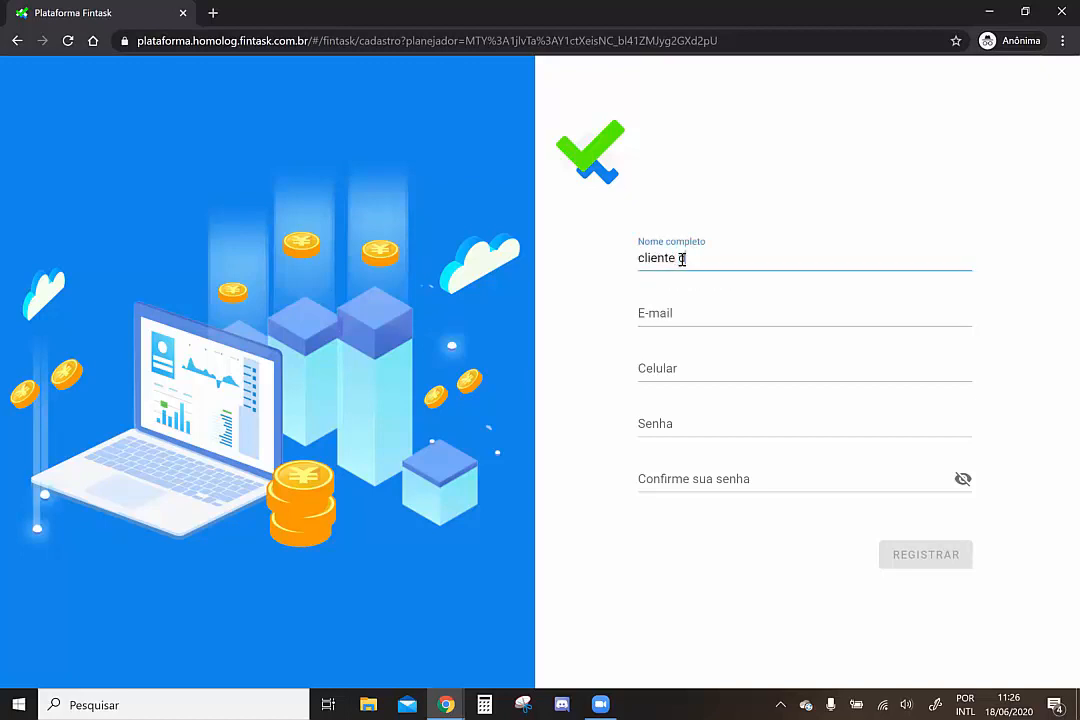
type("e teste 2")
left_click(671, 313)
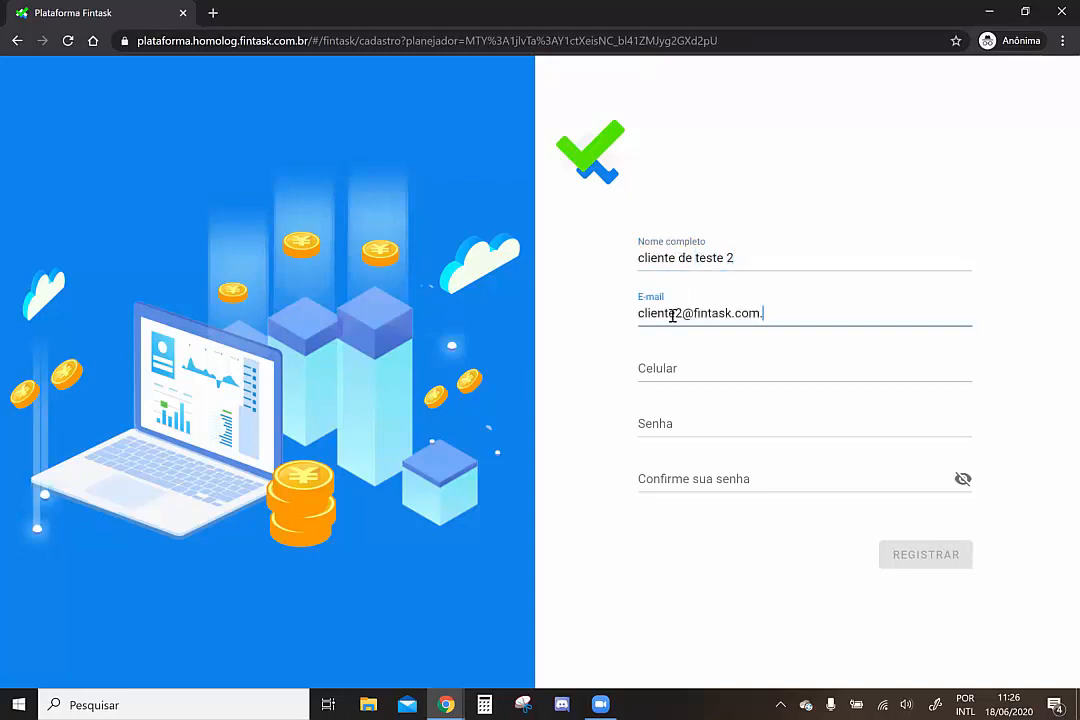
left_click(697, 369)
type("21) 99999-9999")
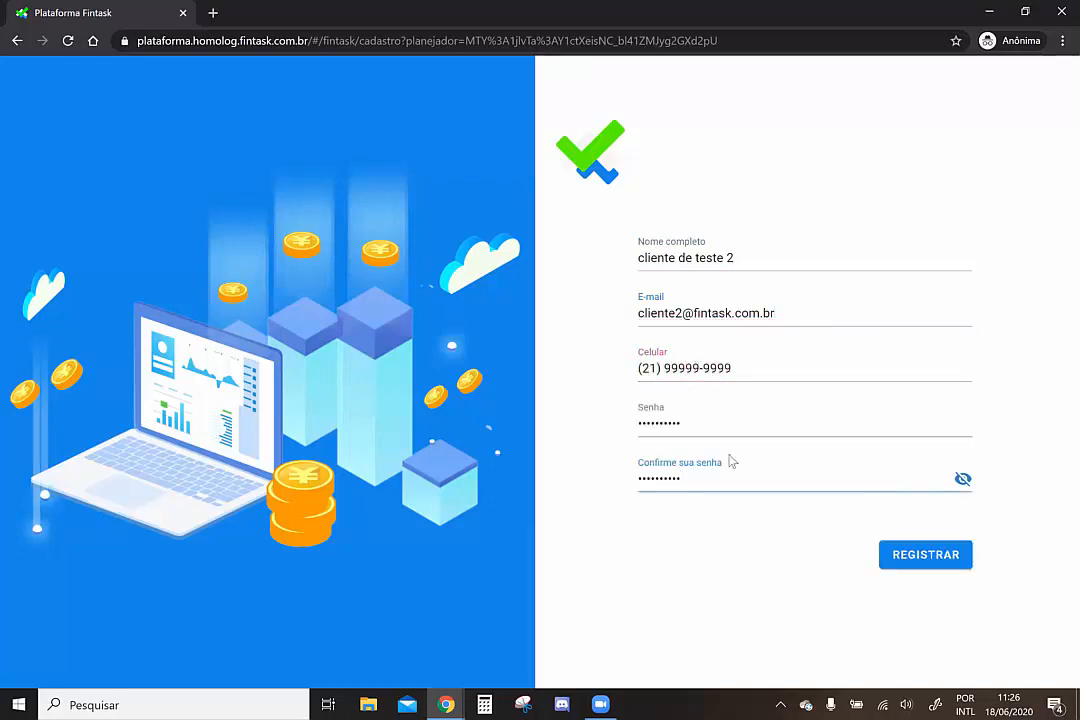
left_click(913, 559)
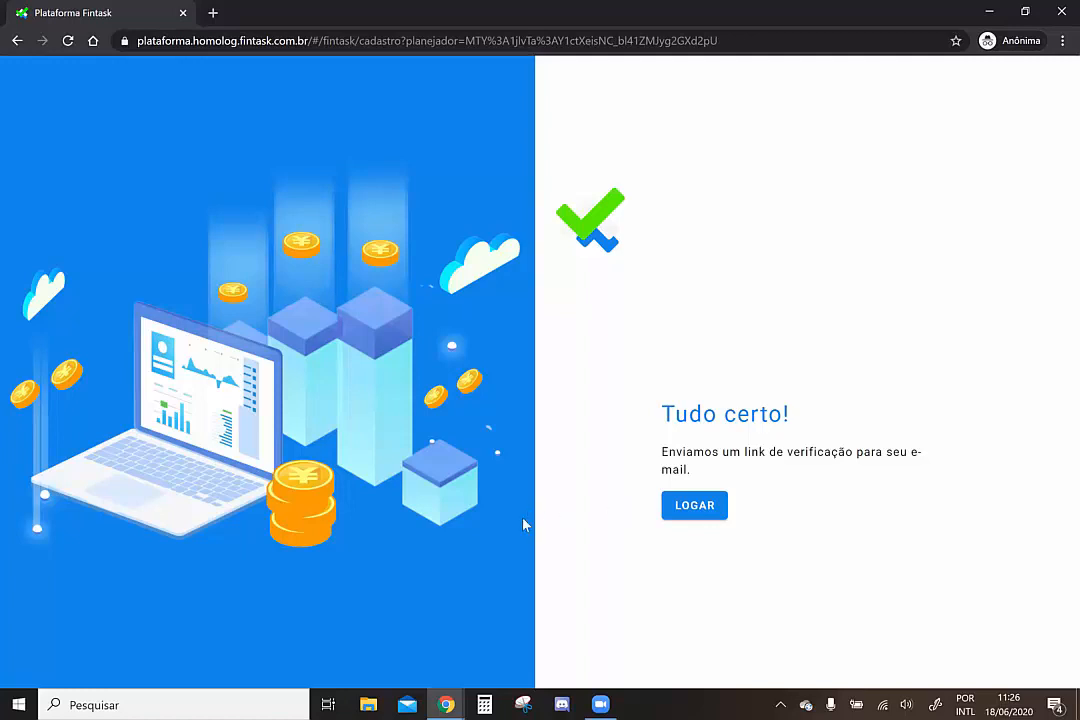
mouse_move(446, 705)
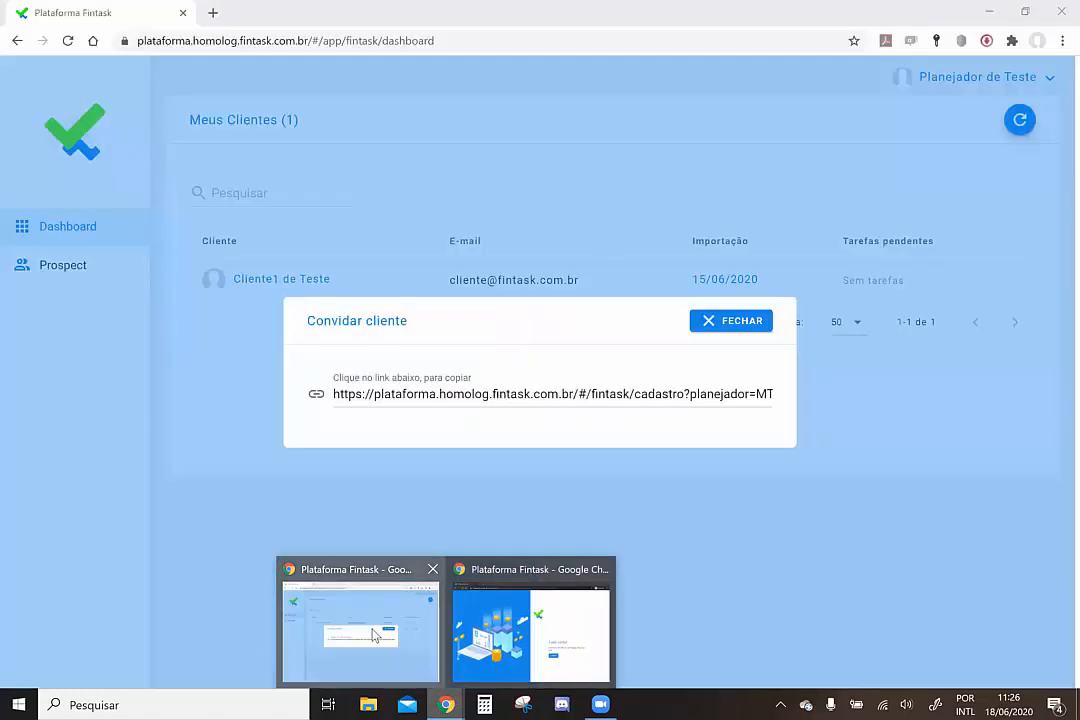
left_click(375, 635)
Close the invitation dialog and reload the planner's dashboard twice
left_click(725, 321)
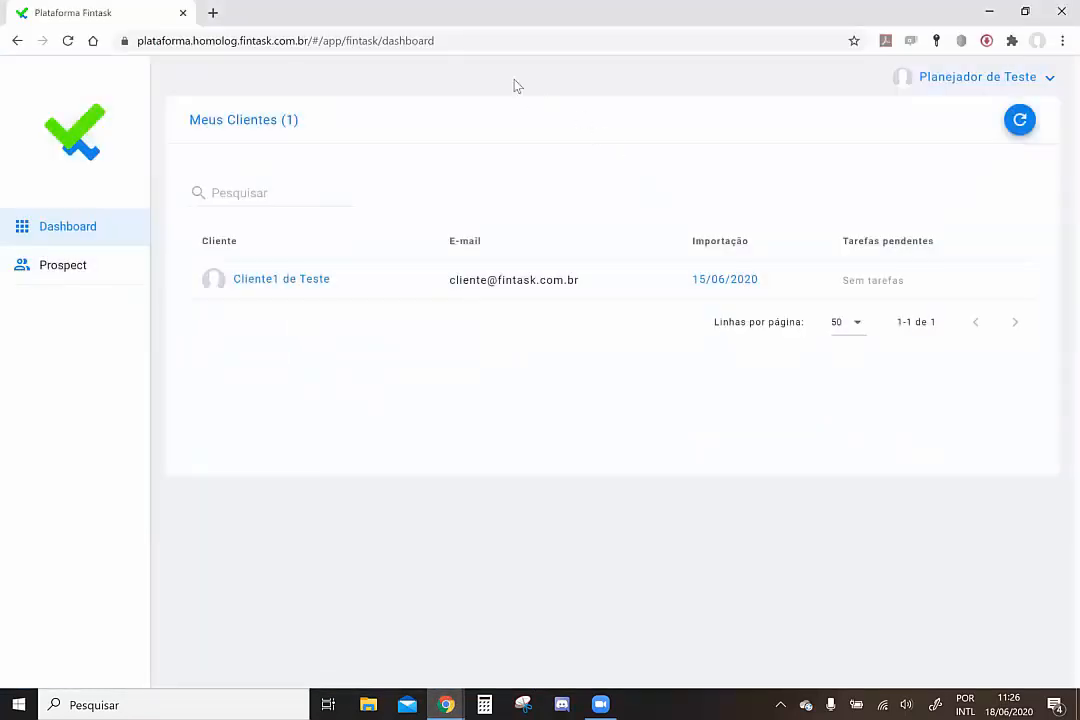
left_click(472, 40)
key("Return")
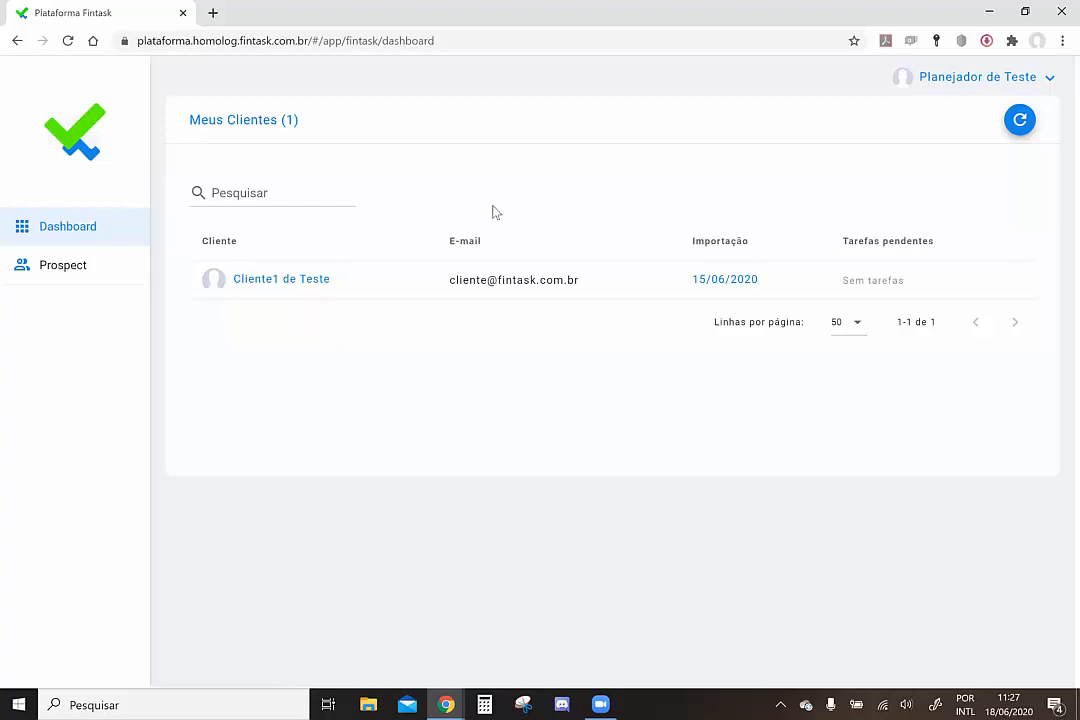
left_click(376, 48)
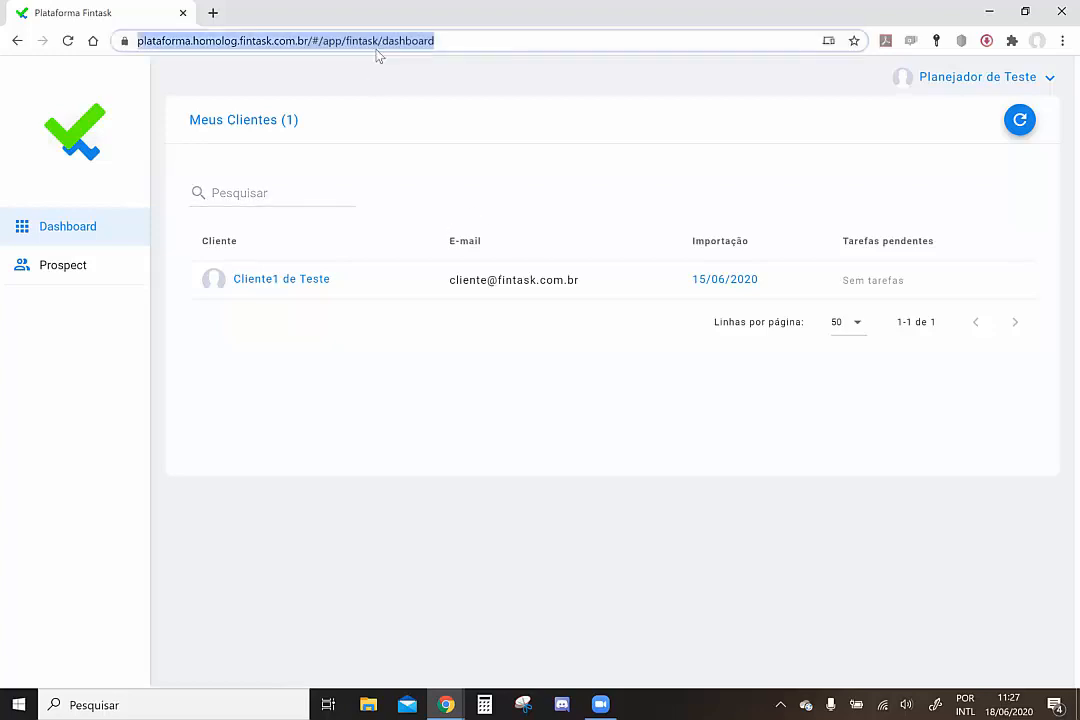
key("Return")
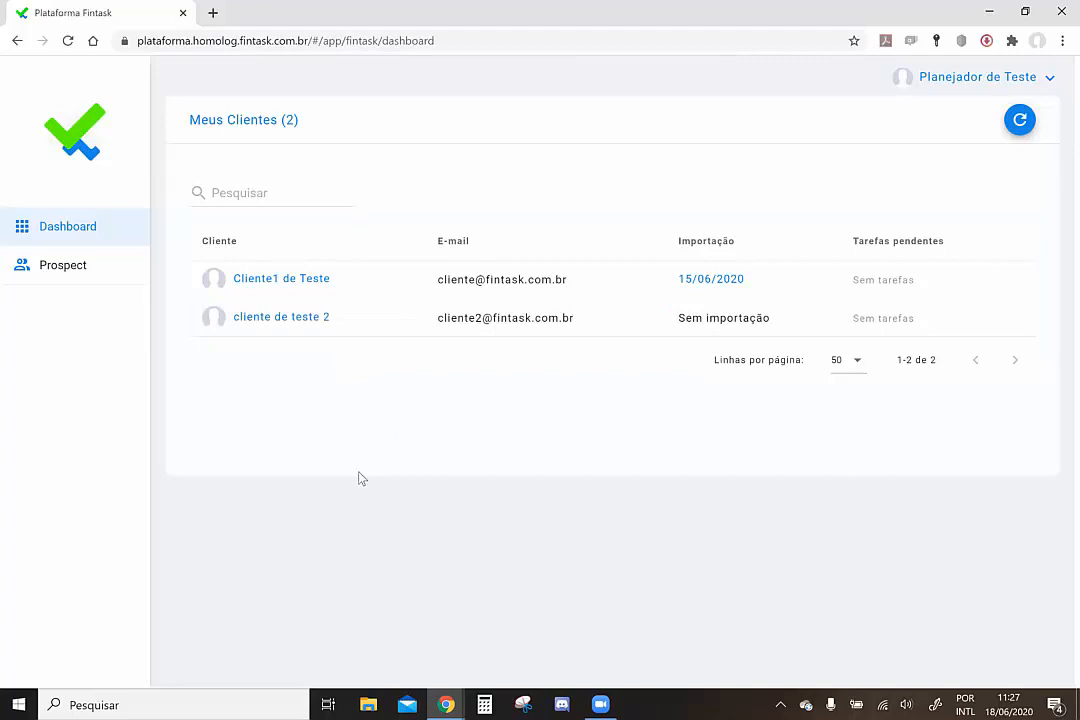
Open the new test client's task list, view the new-task types, cancel, and return to Dashboard
left_click(299, 318)
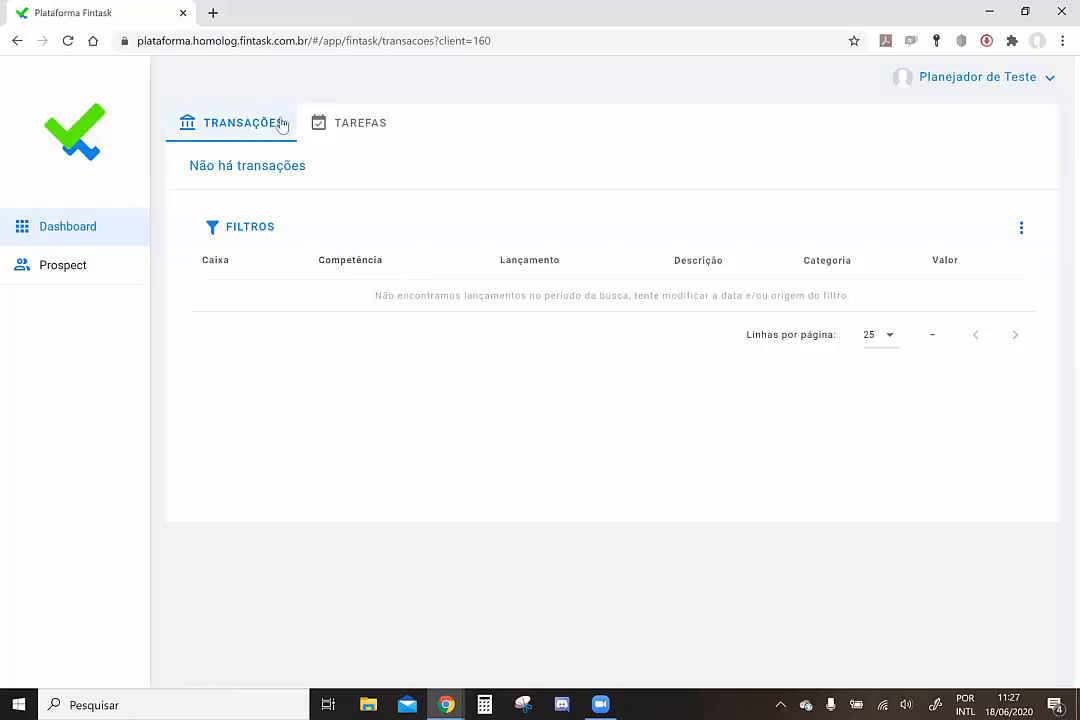
left_click(355, 131)
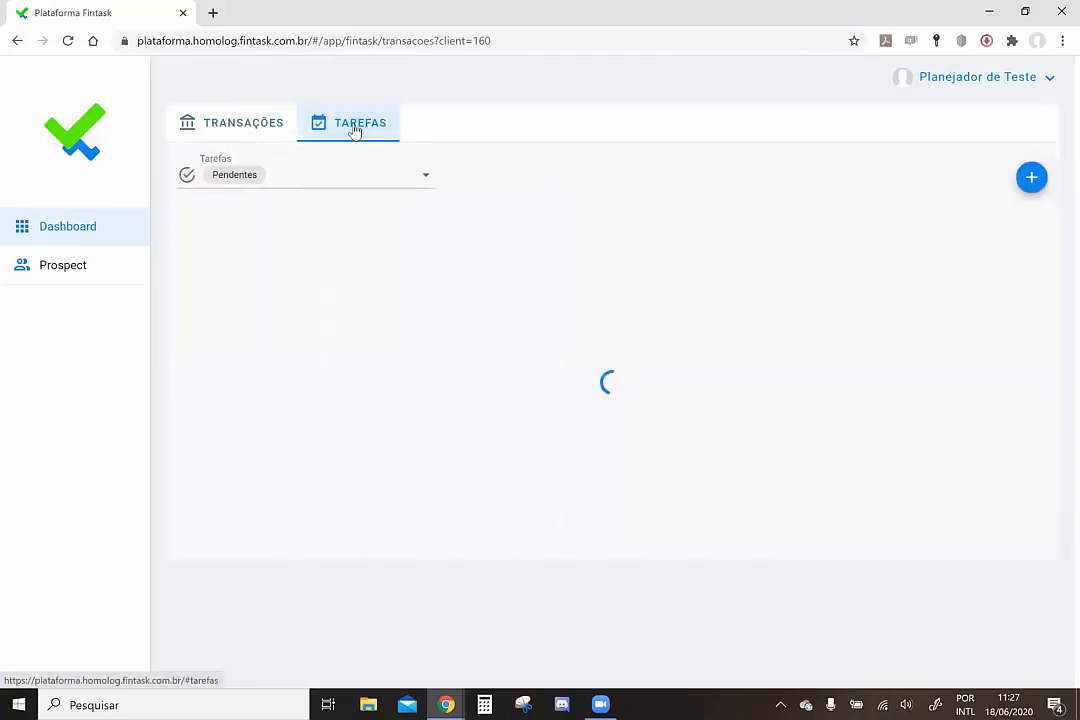
left_click(1031, 179)
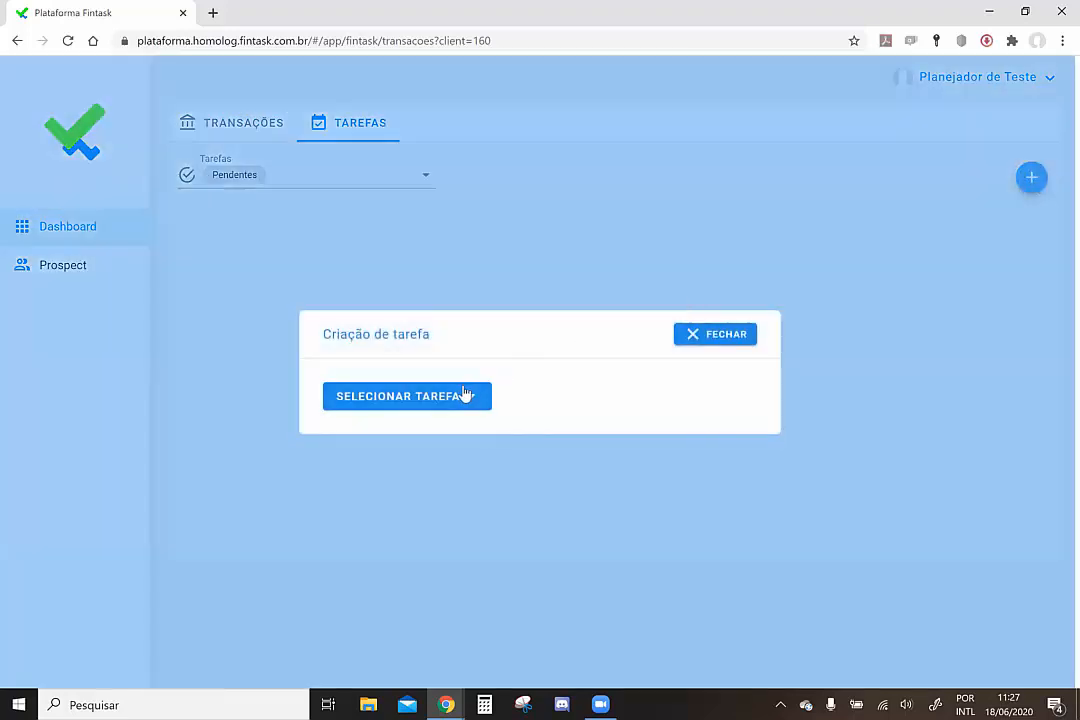
left_click(463, 397)
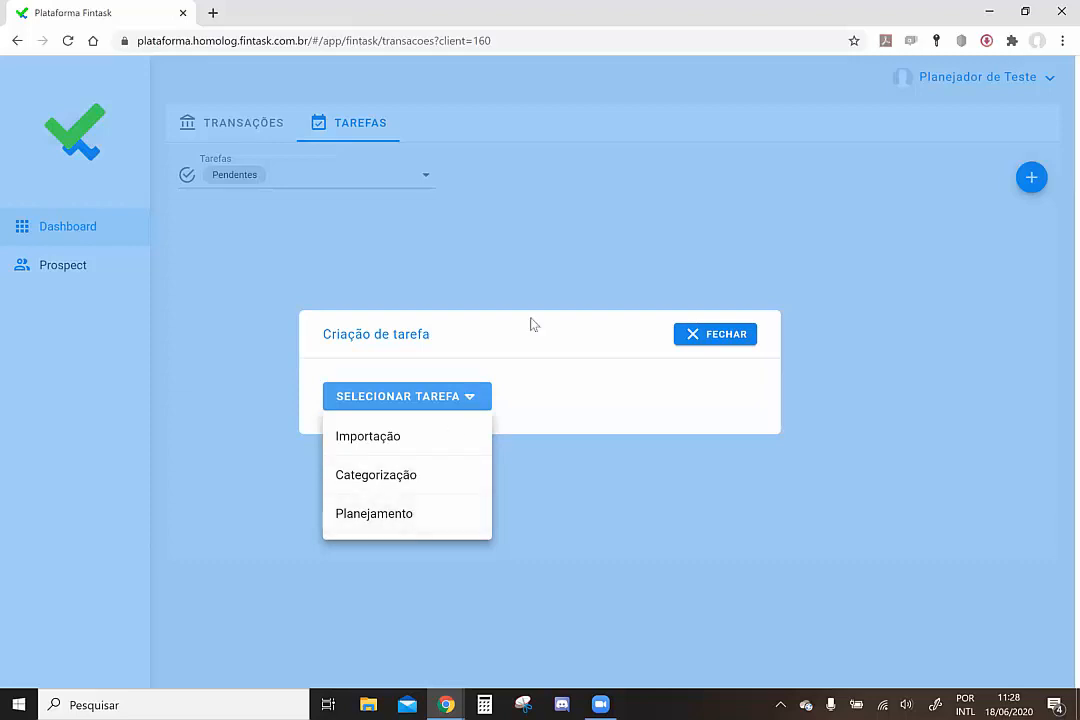
left_click(698, 340)
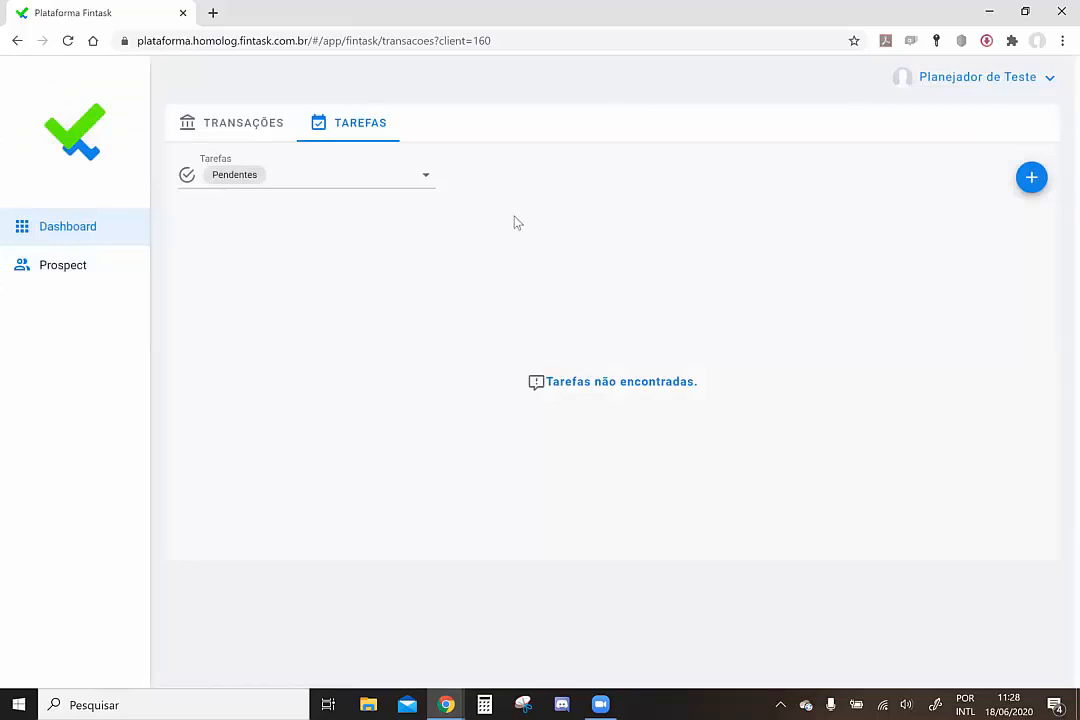
left_click(97, 222)
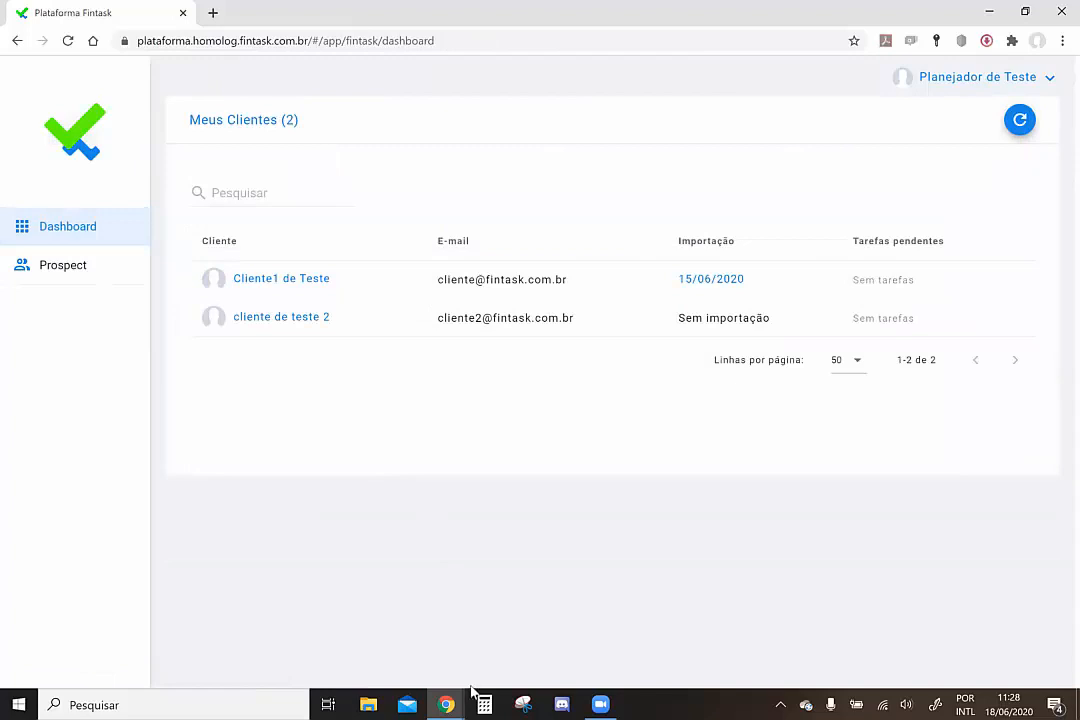
Switch to the client's incognito window and open Importar Transações
left_click(444, 703)
left_click(513, 645)
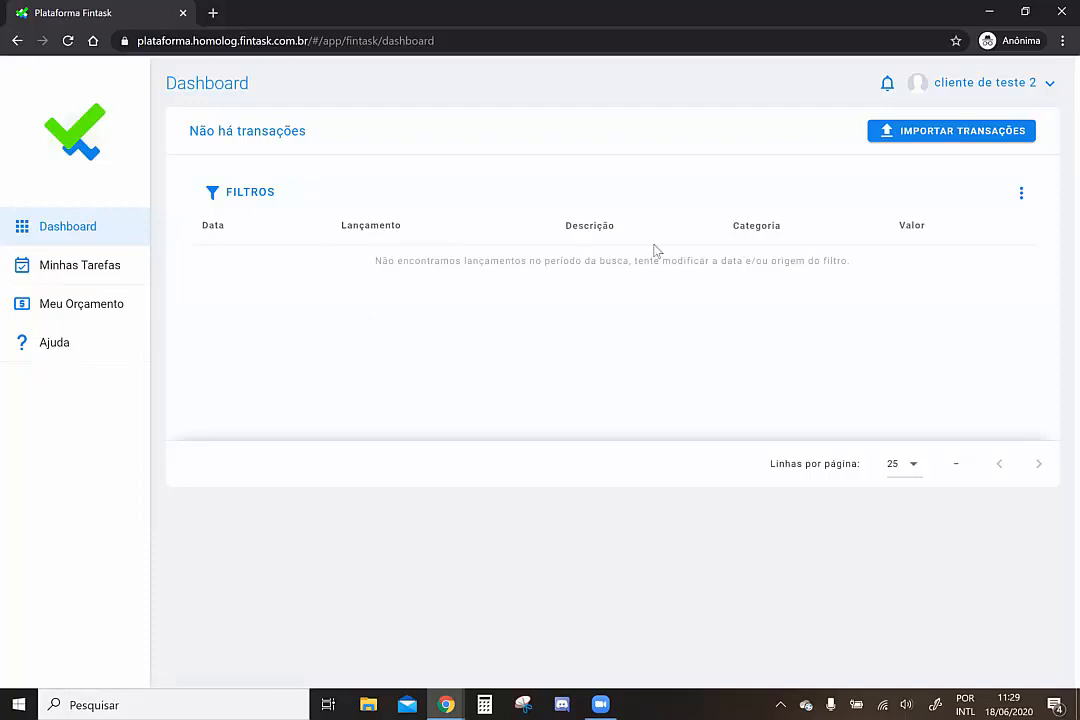
left_click(953, 133)
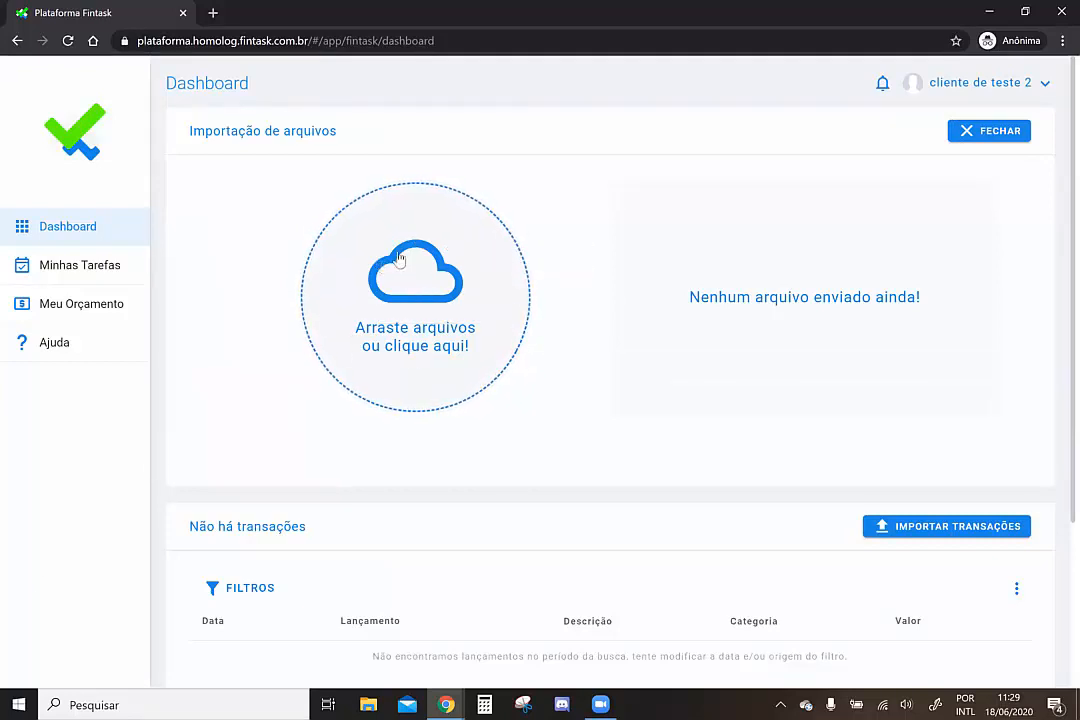
Select '_template Fintask - Teste 1.xlsx' in the import panel and send it with ENVIAR
left_click(415, 285)
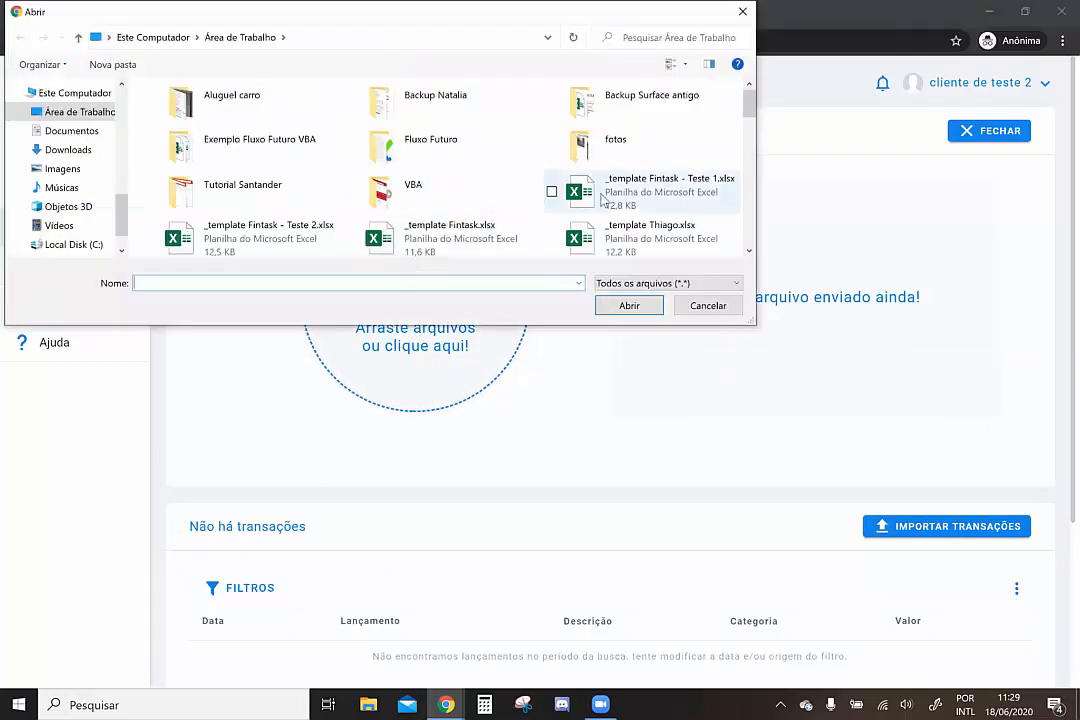
left_click(604, 198)
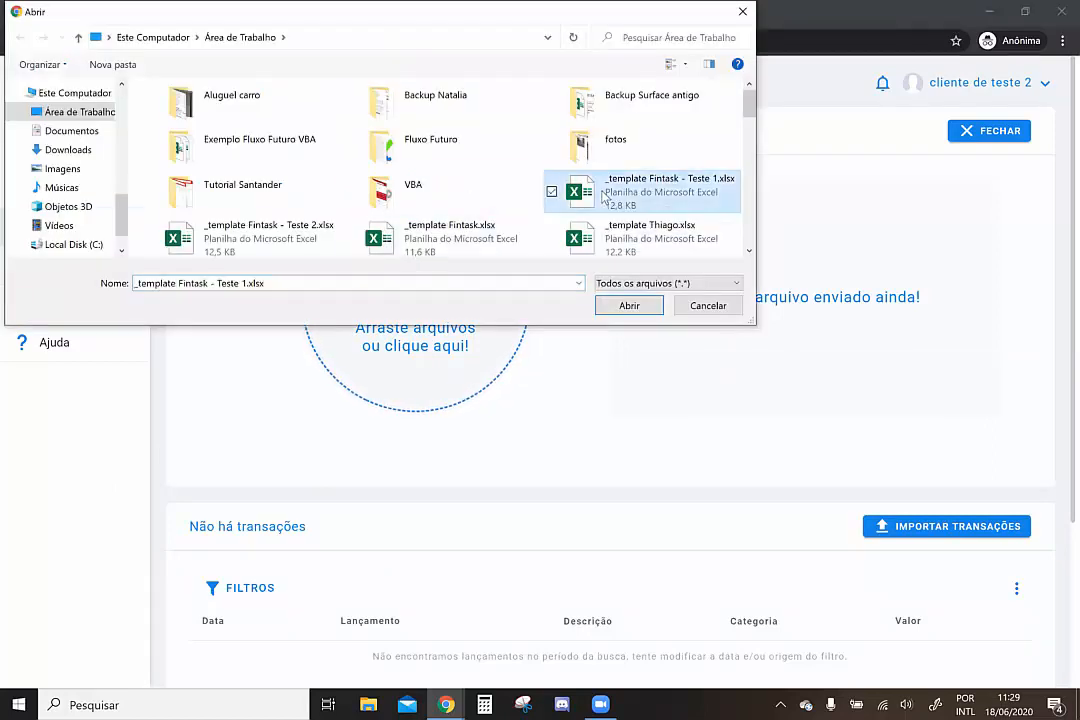
double_click(604, 198)
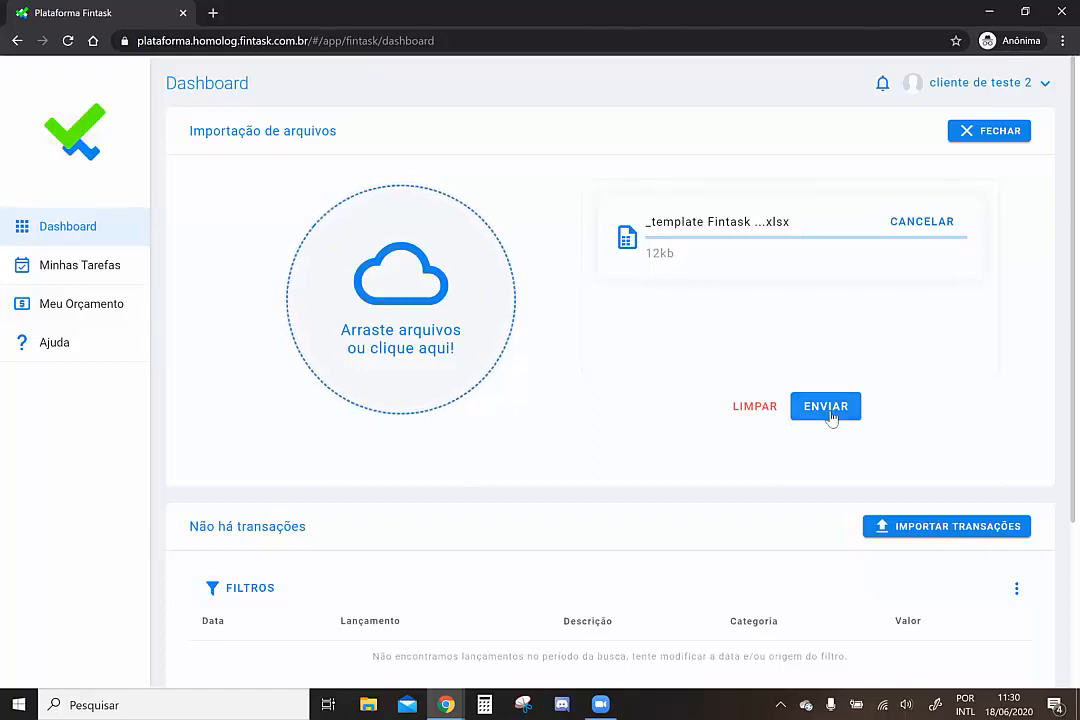
left_click(826, 407)
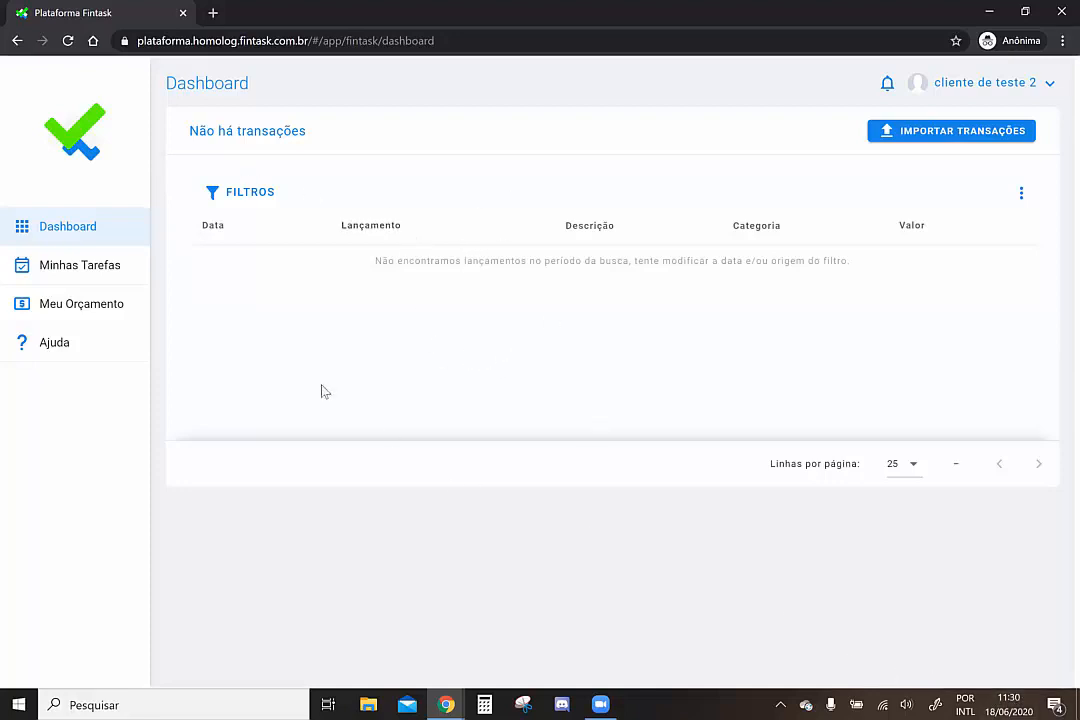
Filter the transactions by Período de caixa set to Último mês
left_click(260, 196)
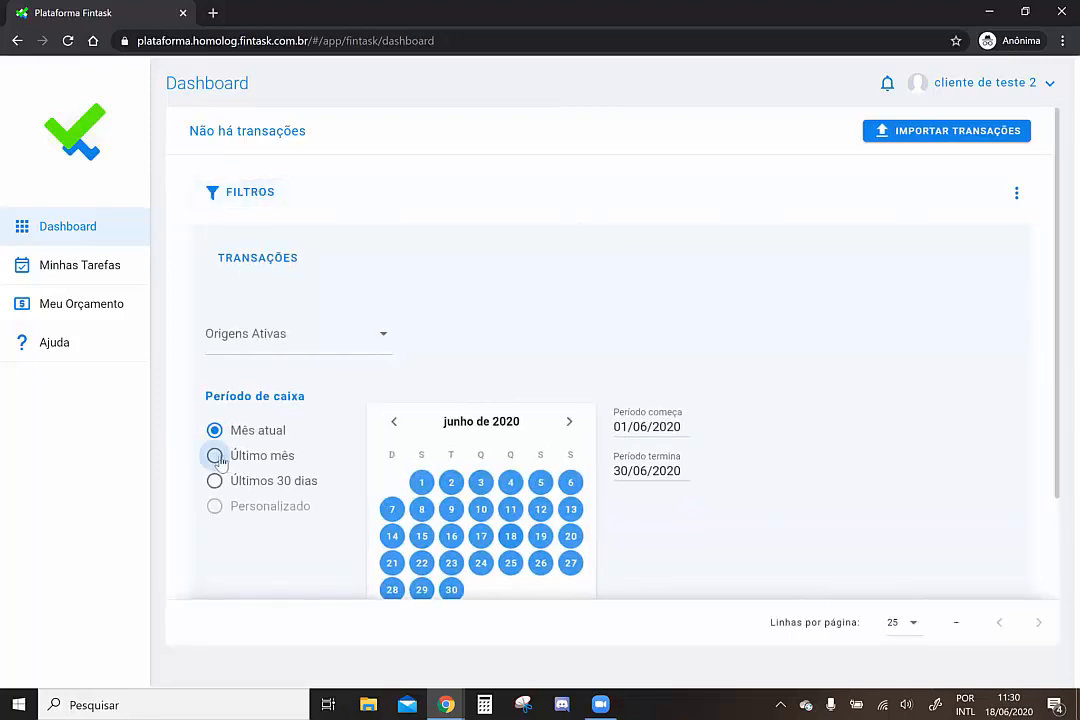
left_click(218, 457)
scroll(812, 400, "down", 2)
left_click(966, 459)
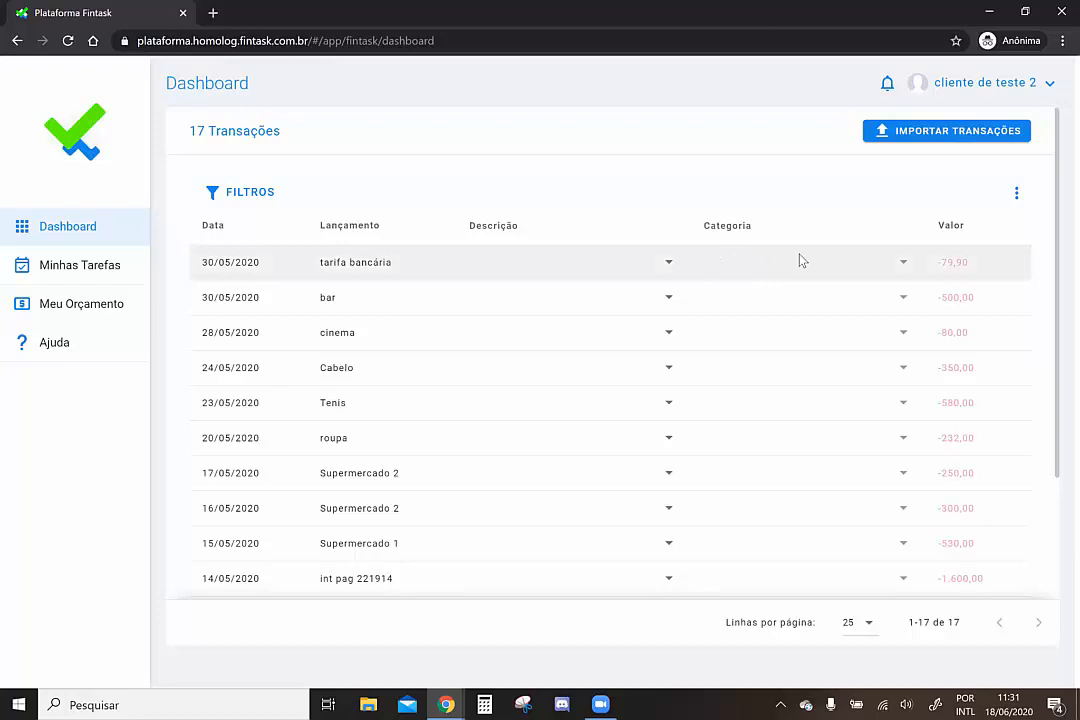
Set the first transaction's description to Taxa bancária from the suggestions
left_click(544, 268)
type("tar")
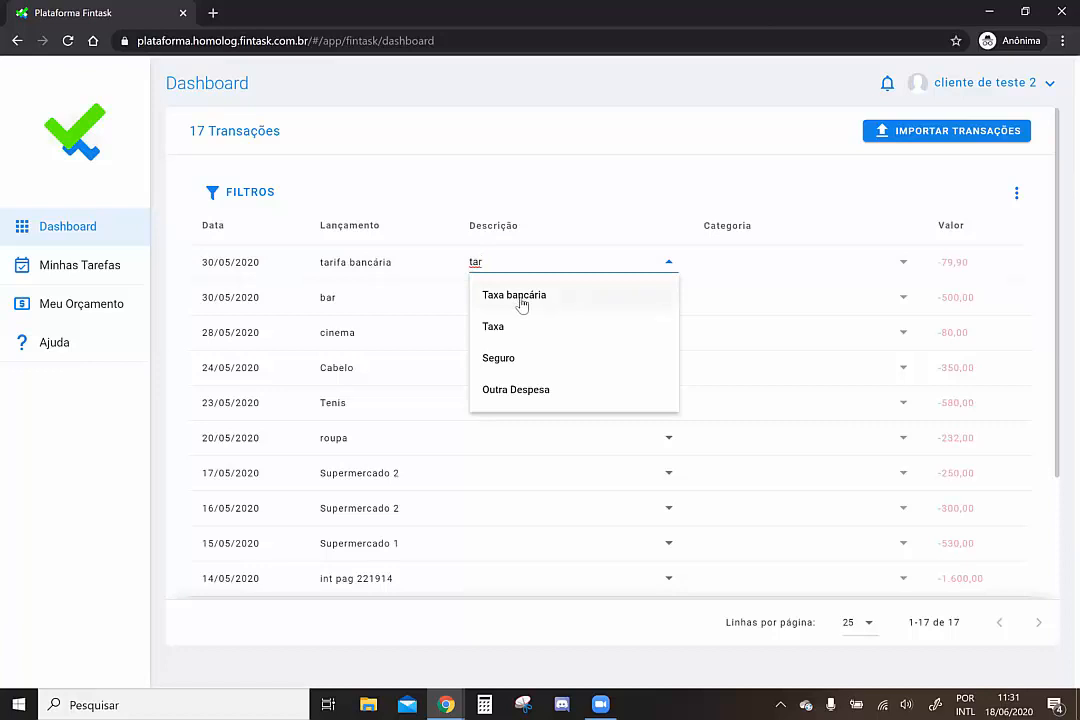
left_click(521, 297)
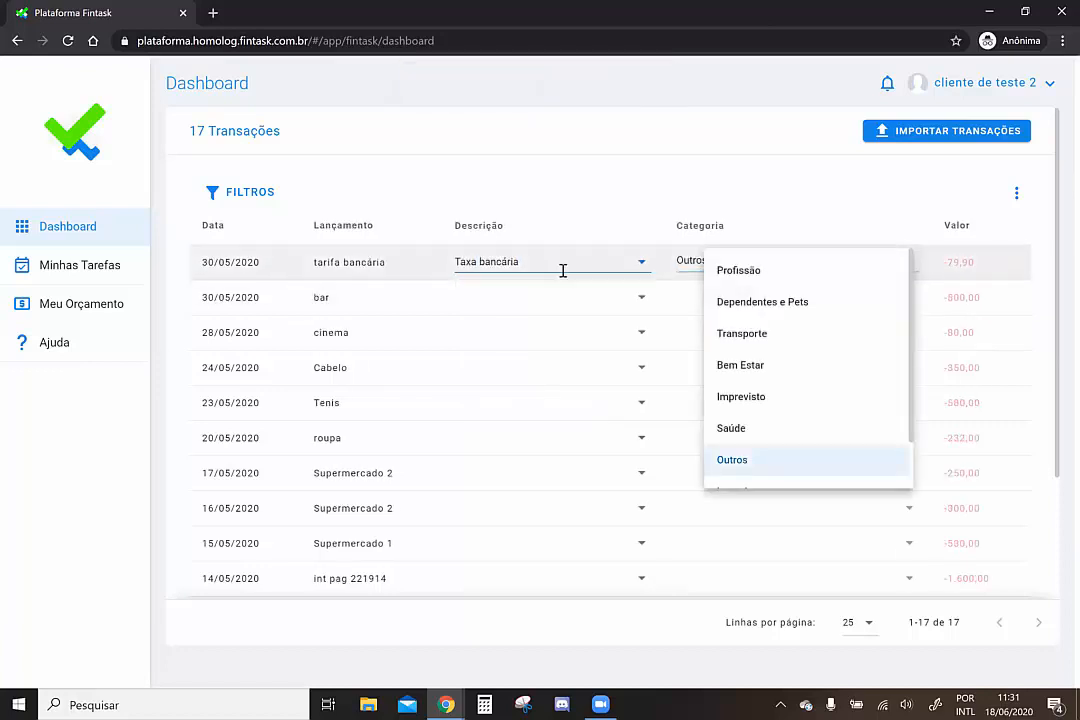
Set the tarifa bancária category to Outros and start describing the bar transaction
left_click(529, 300)
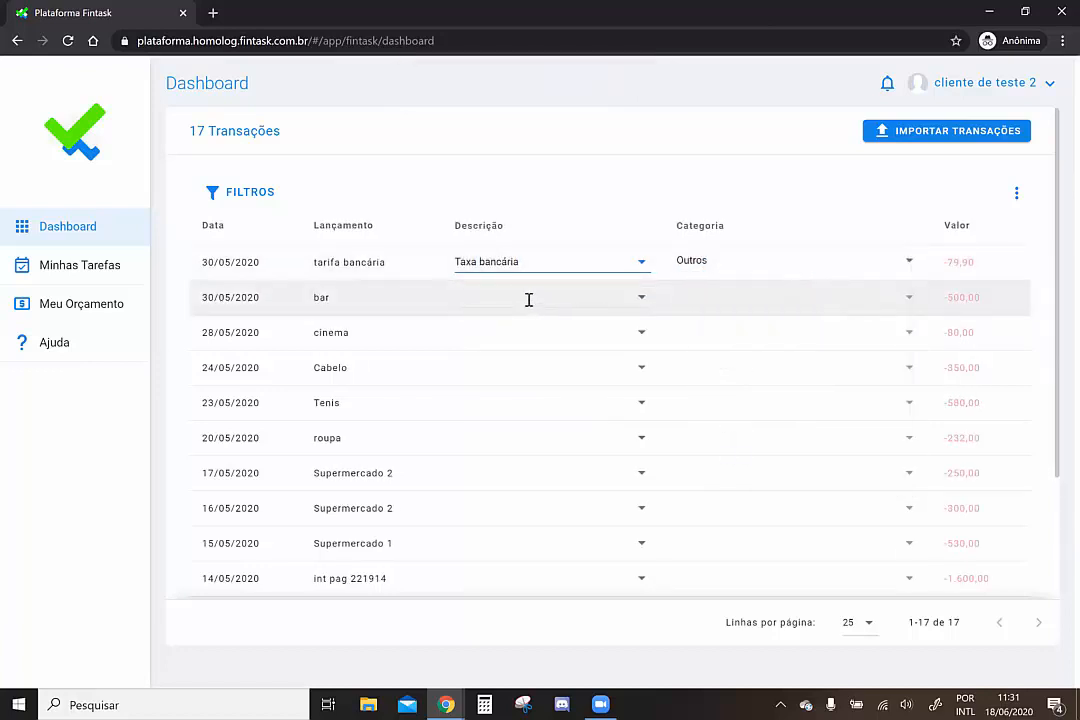
left_click(754, 261)
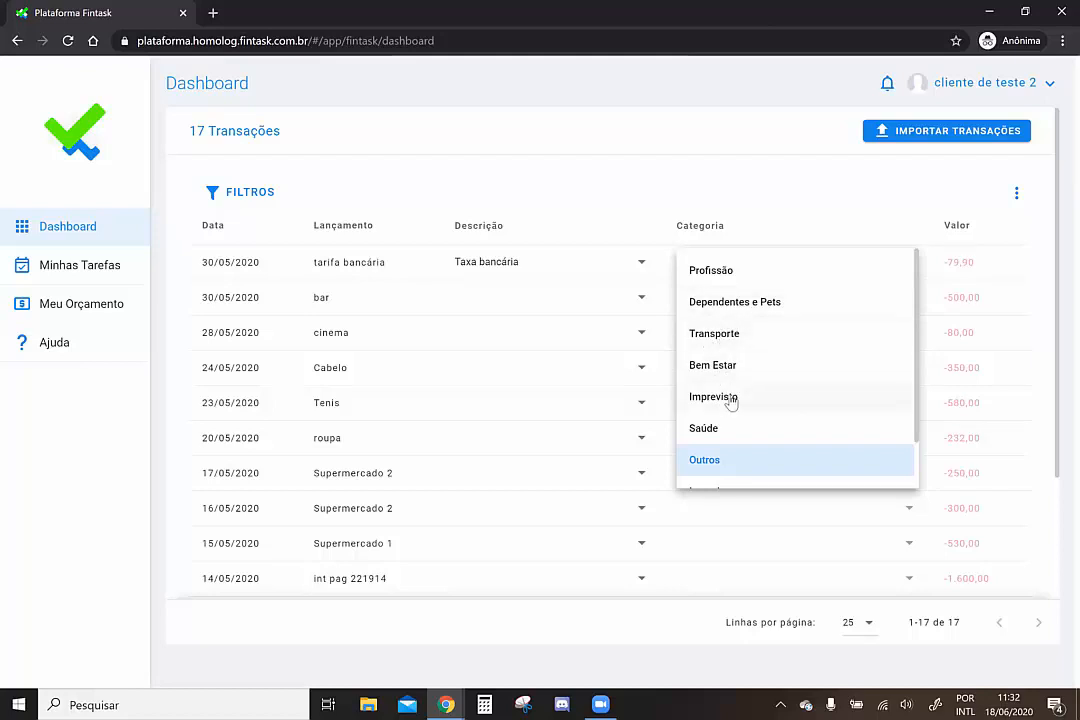
scroll(715, 438, "down", 1)
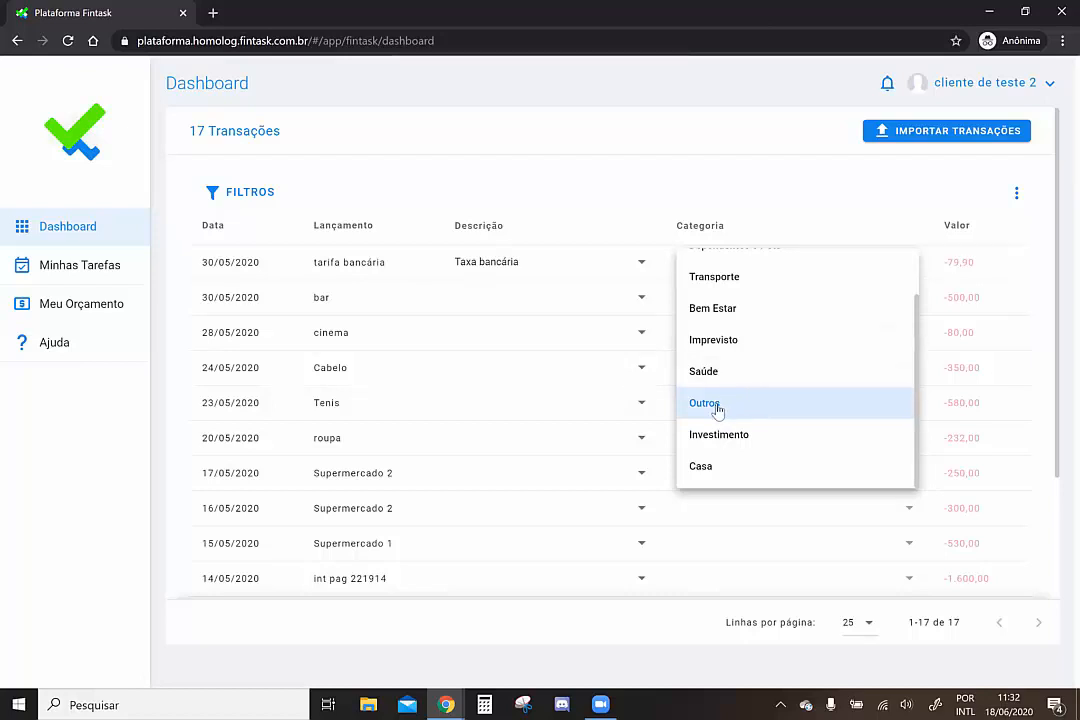
left_click(705, 403)
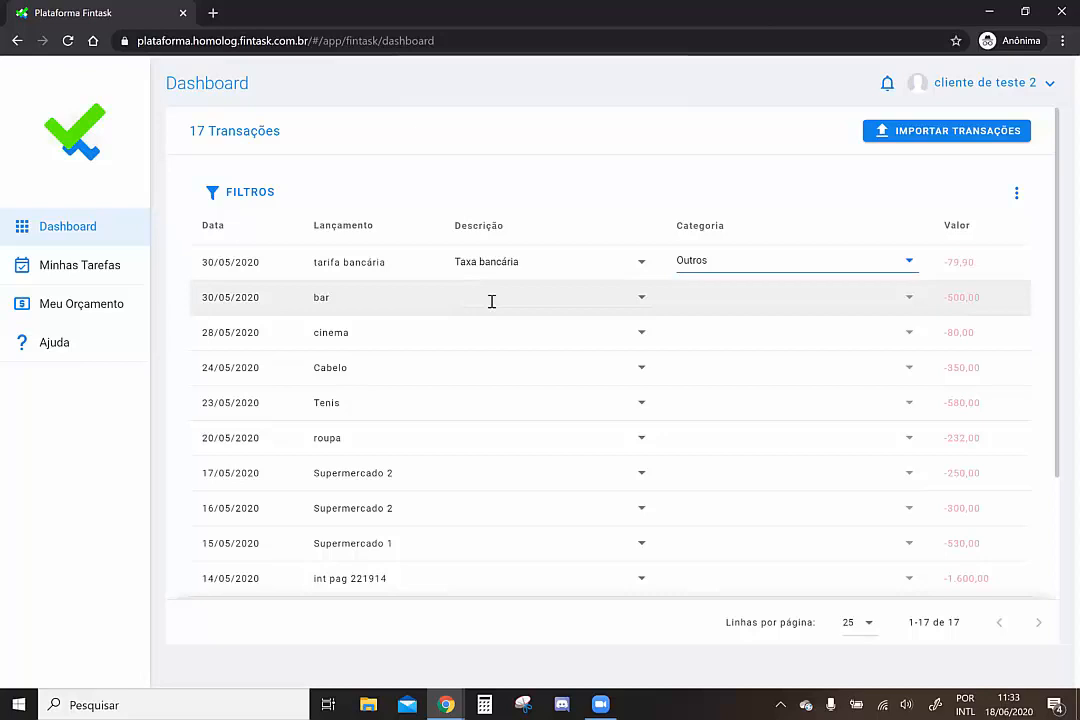
left_click(491, 298)
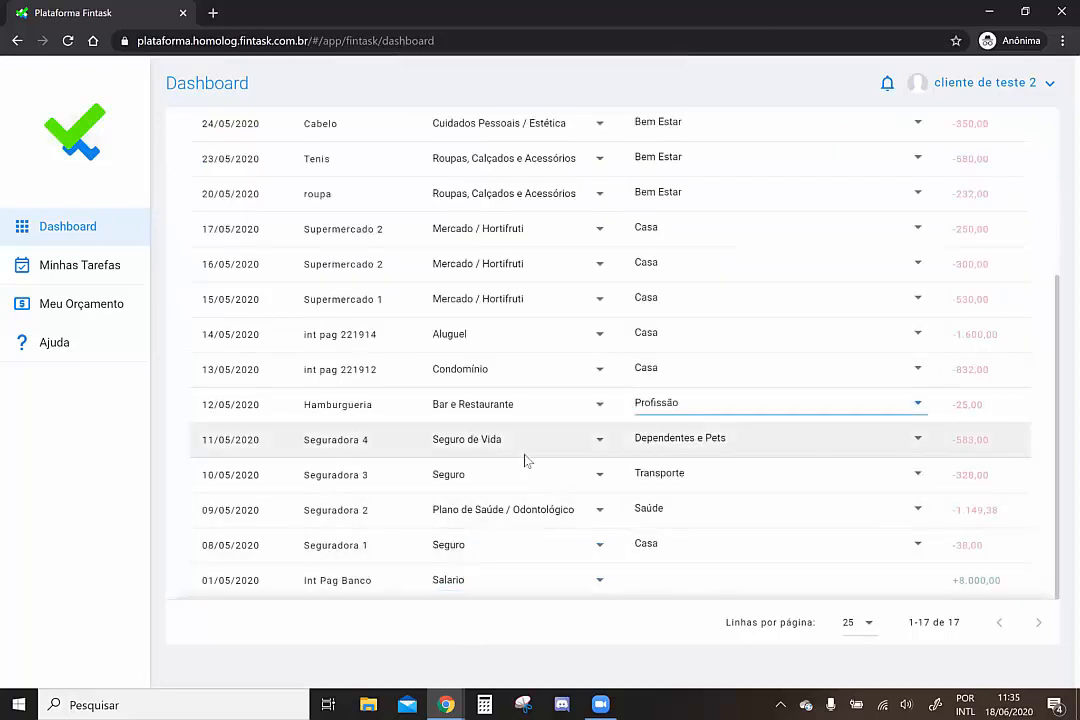
Open the client's Meu Orçamento page for Junho 2020, which shows no imported June transactions
scroll(530, 295, "up", 3)
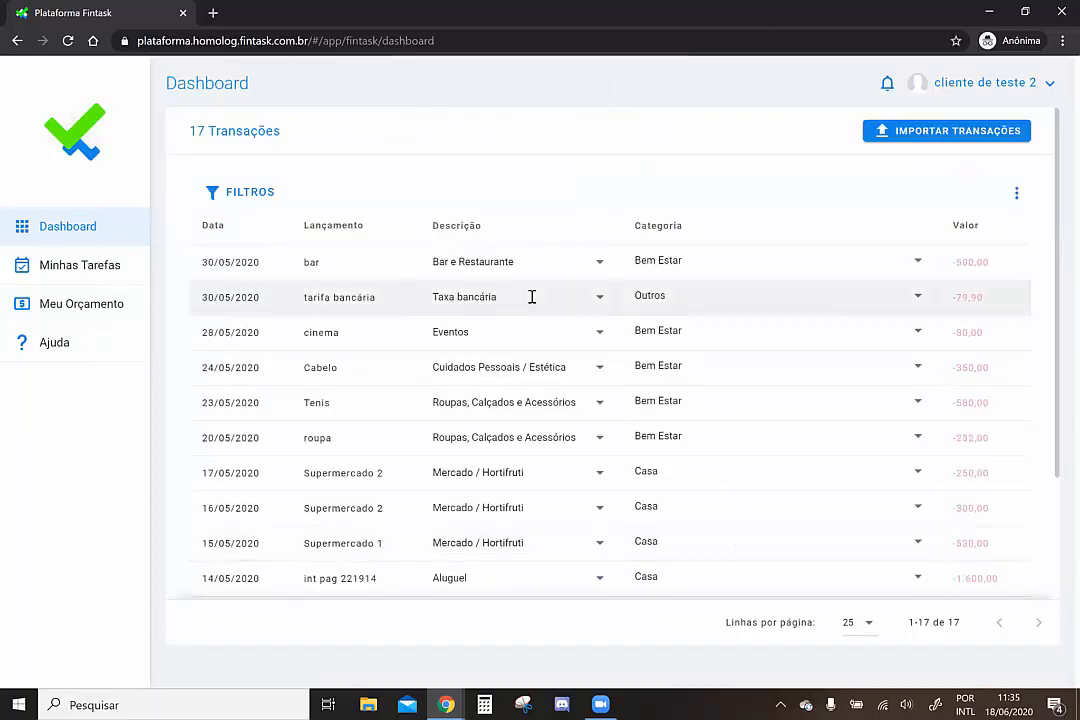
scroll(532, 297, "down", 3)
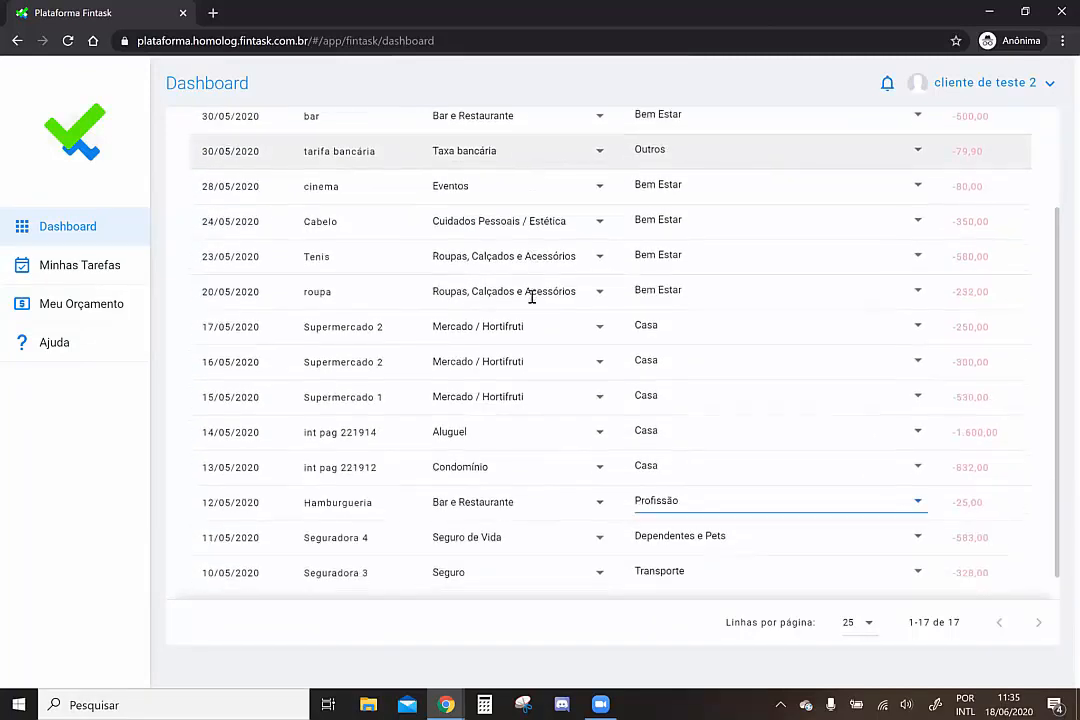
left_click(104, 309)
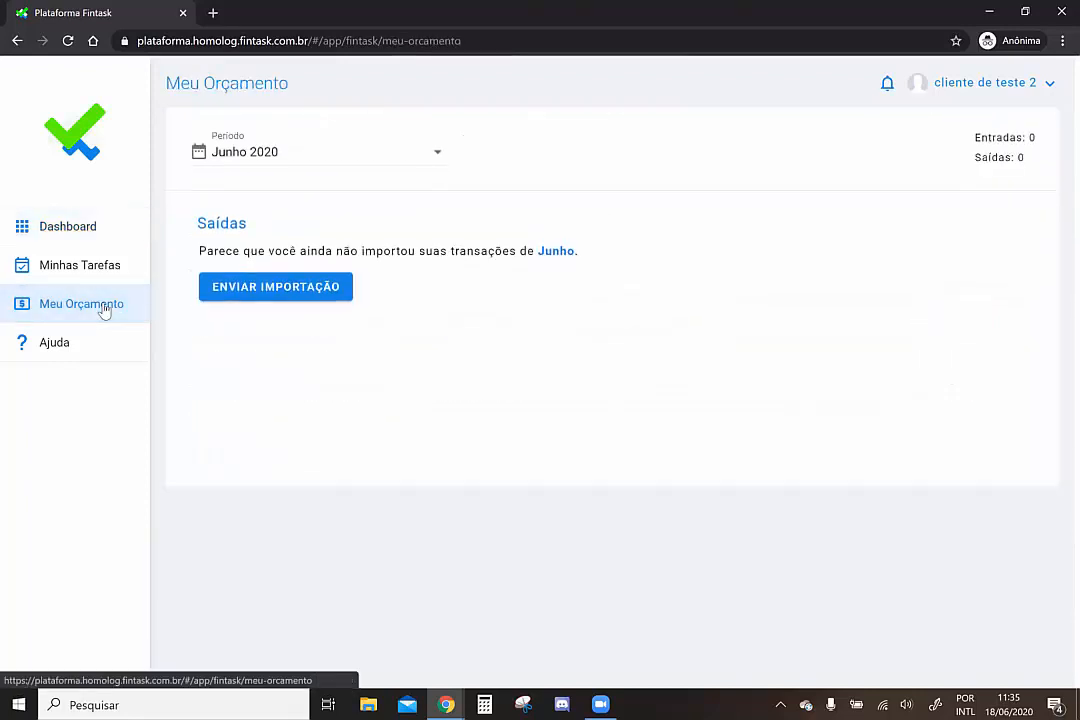
Review the Maio 2020 budget (8.000,00 in, 7.457,28 out), then return to the client's Dashboard
left_click(290, 162)
left_click(272, 214)
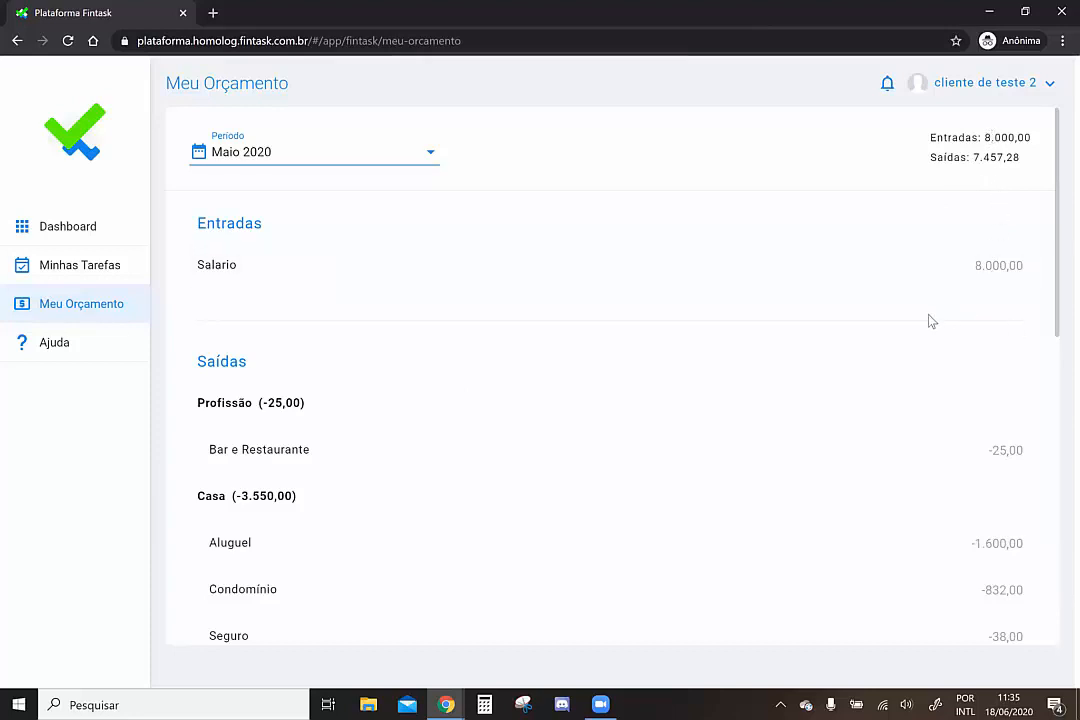
scroll(930, 320, "down", 1)
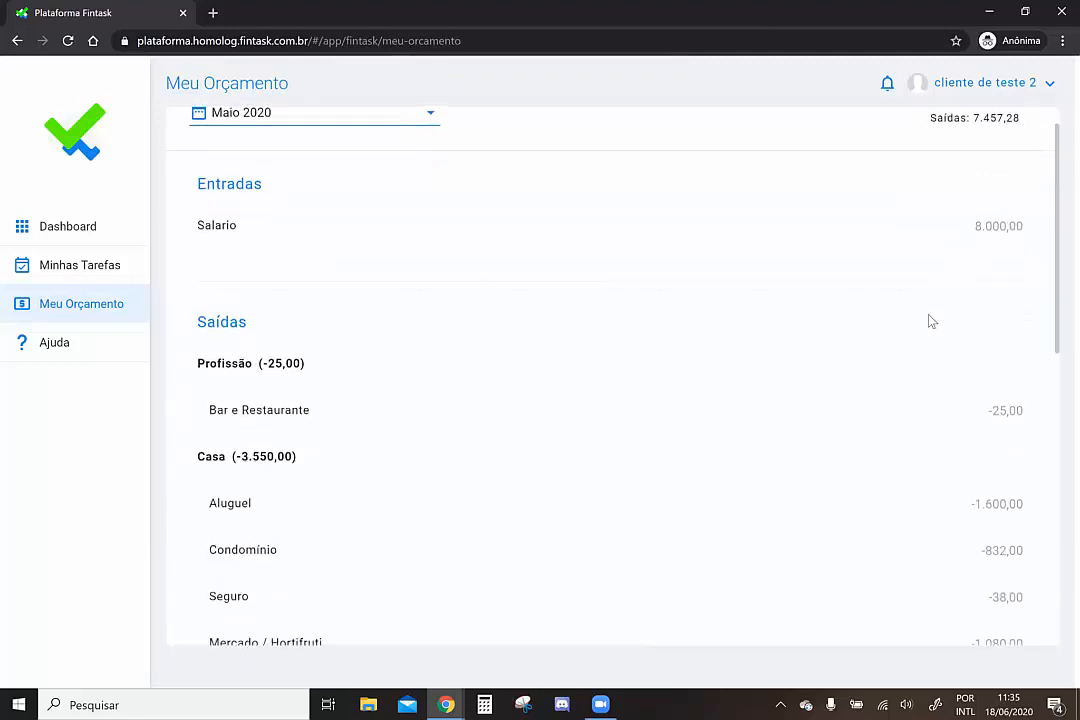
scroll(930, 320, "down", 4)
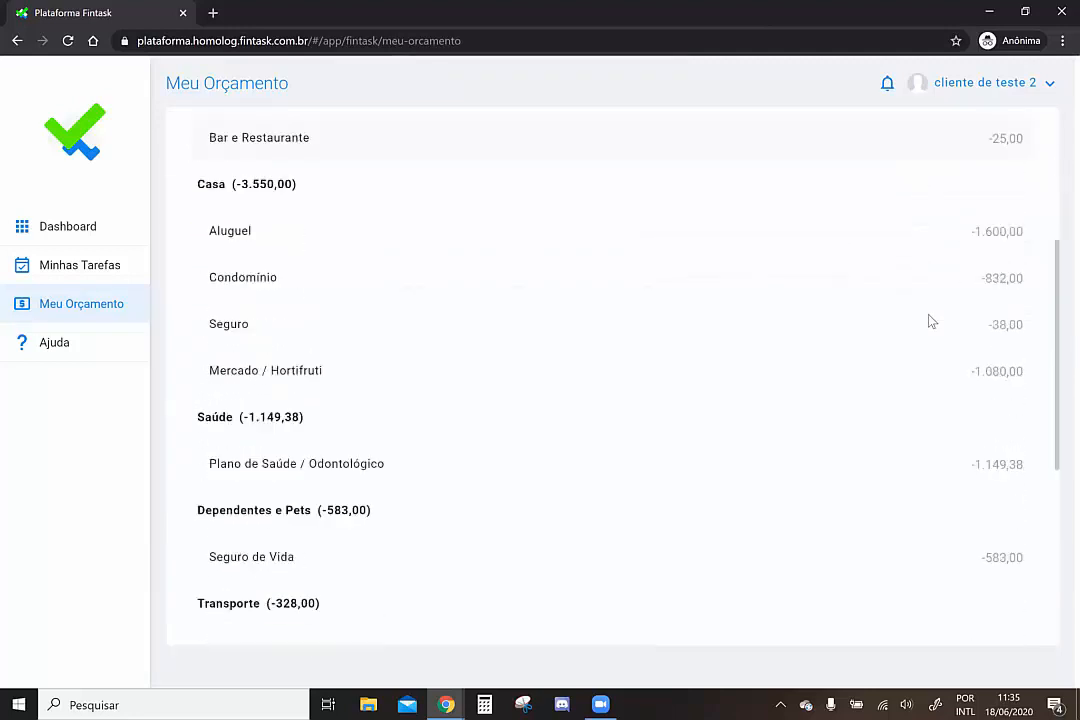
scroll(930, 320, "down", 3)
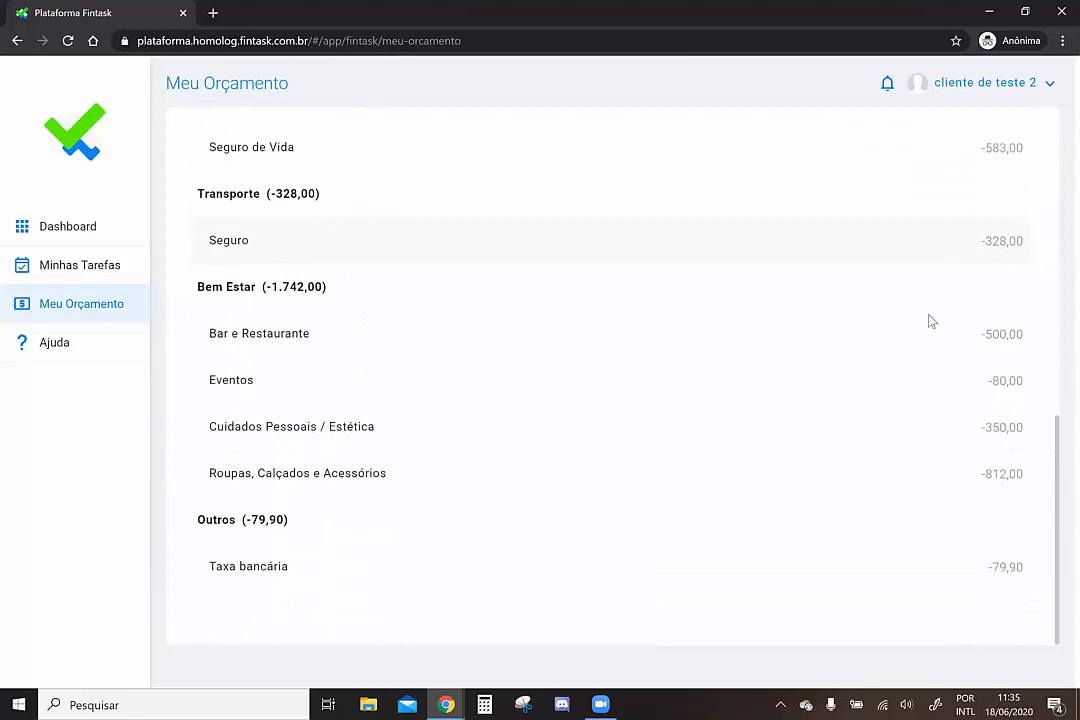
scroll(573, 228, "up", 6)
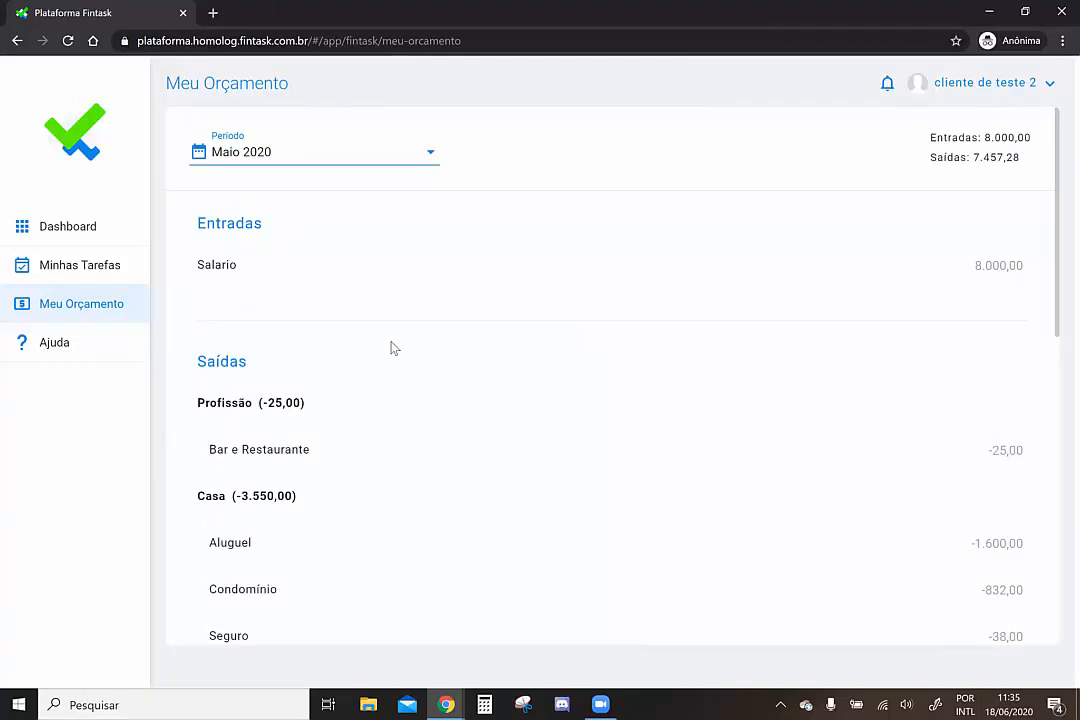
left_click(67, 230)
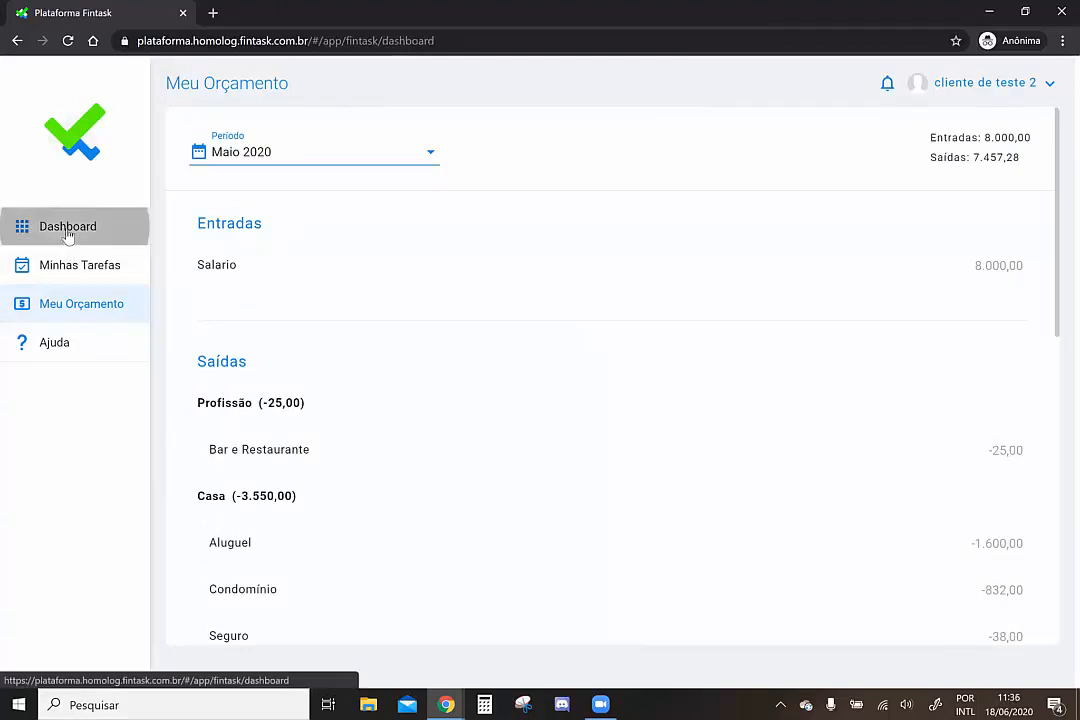
Switch to the planner's browser window and open cliente de teste 2's transaction filters
left_click(446, 704)
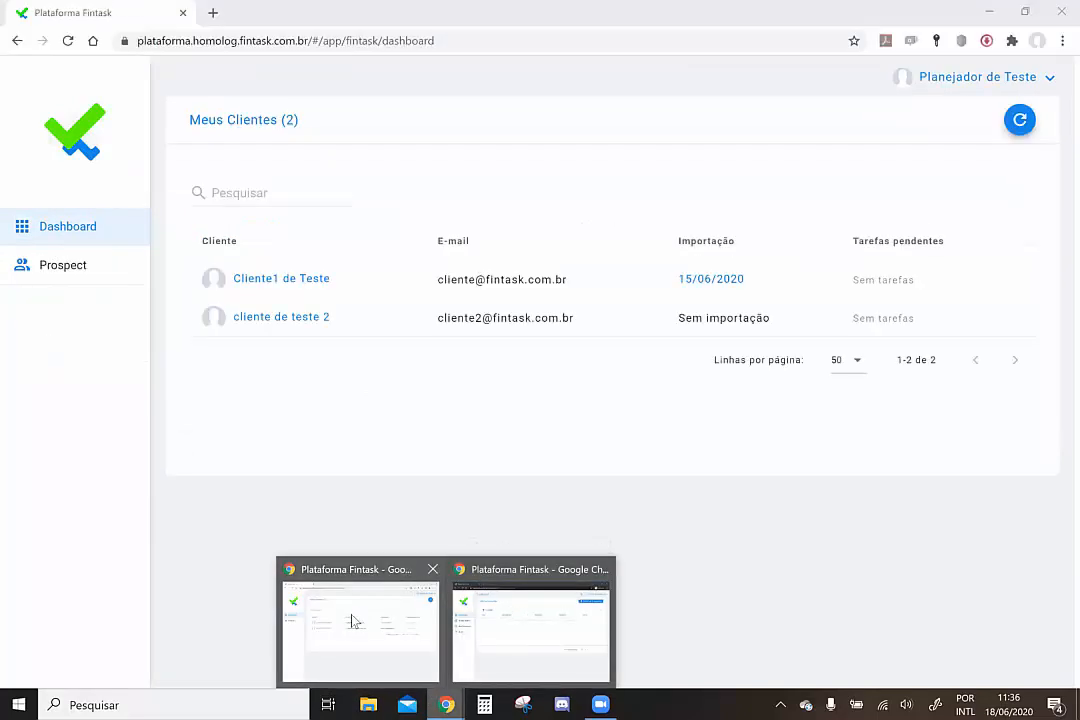
left_click(352, 621)
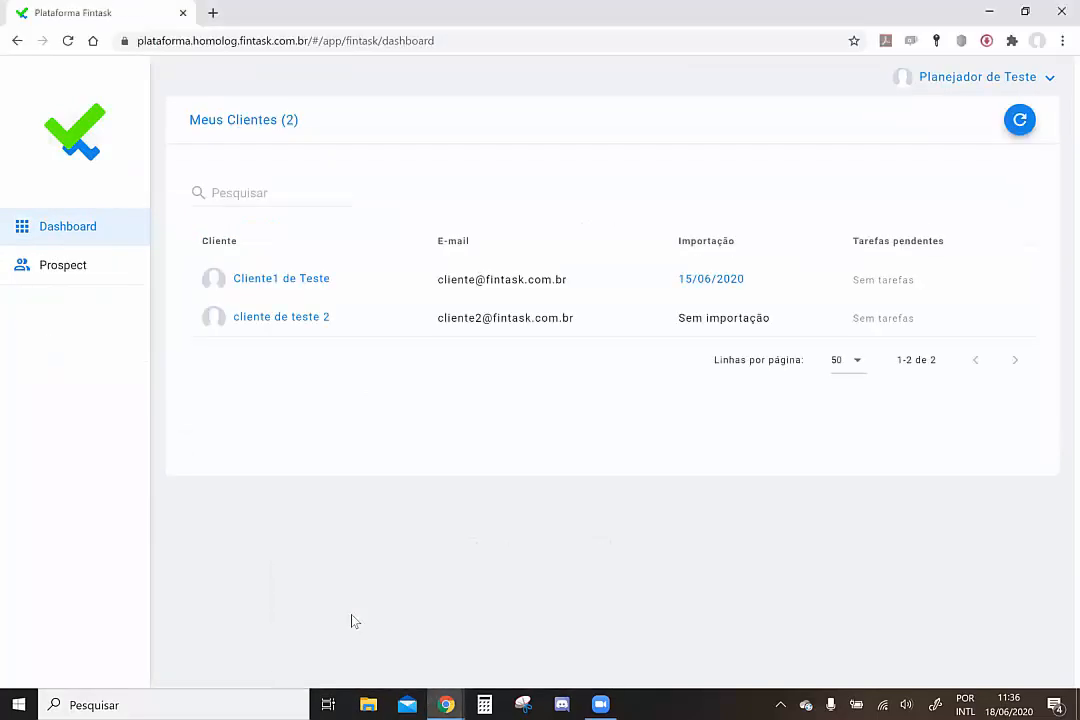
left_click(296, 320)
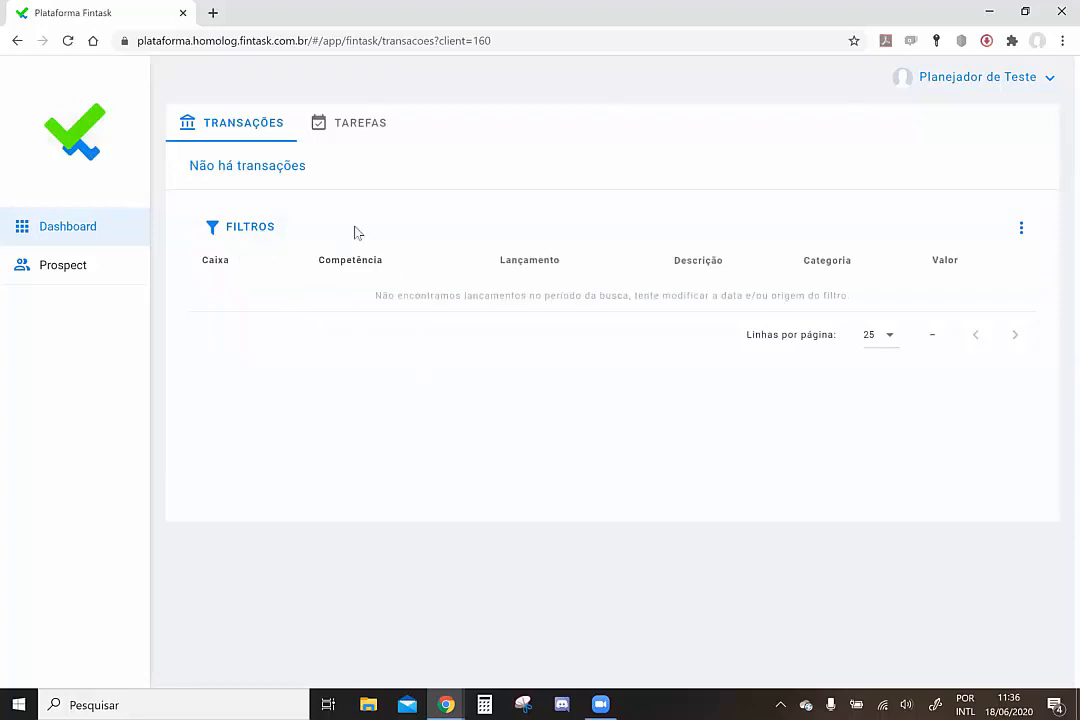
left_click(256, 232)
Filter the second test client's transactions to Último mês, listing 17 May 2020 transactions
left_click(216, 492)
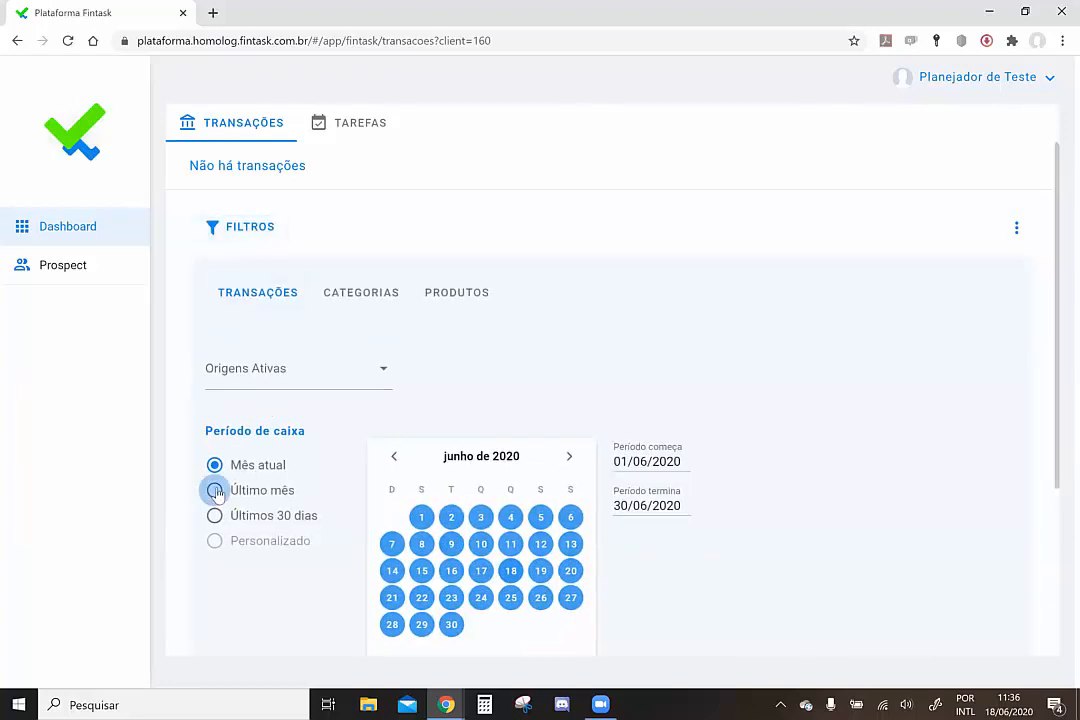
scroll(840, 409, "down", 3)
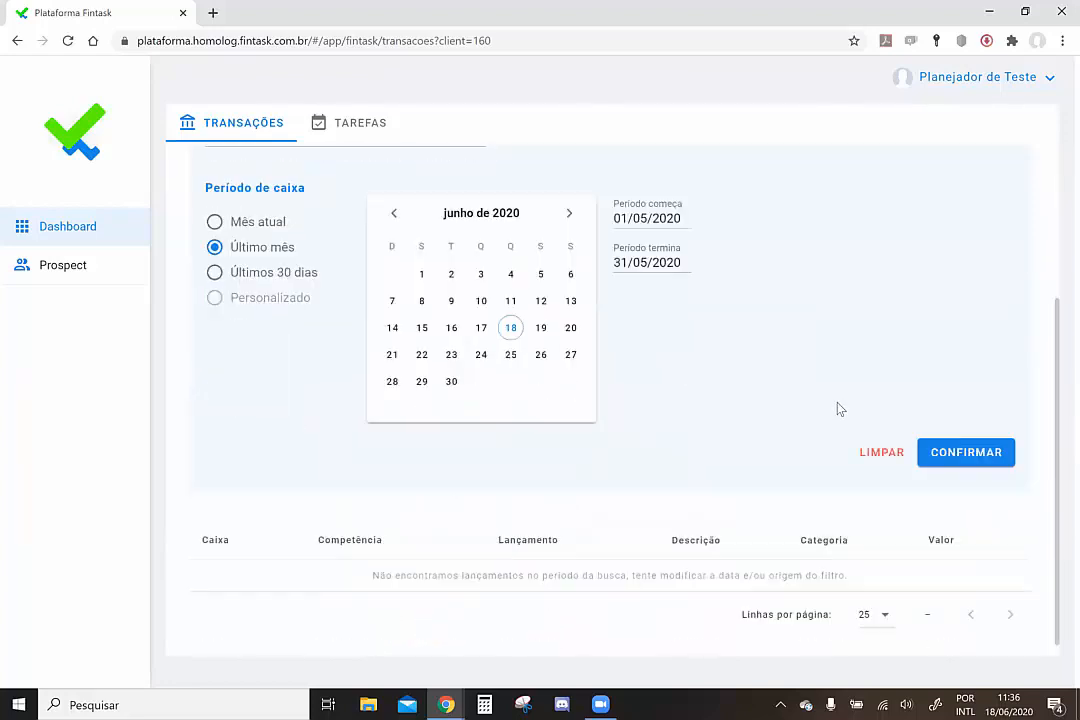
left_click(976, 446)
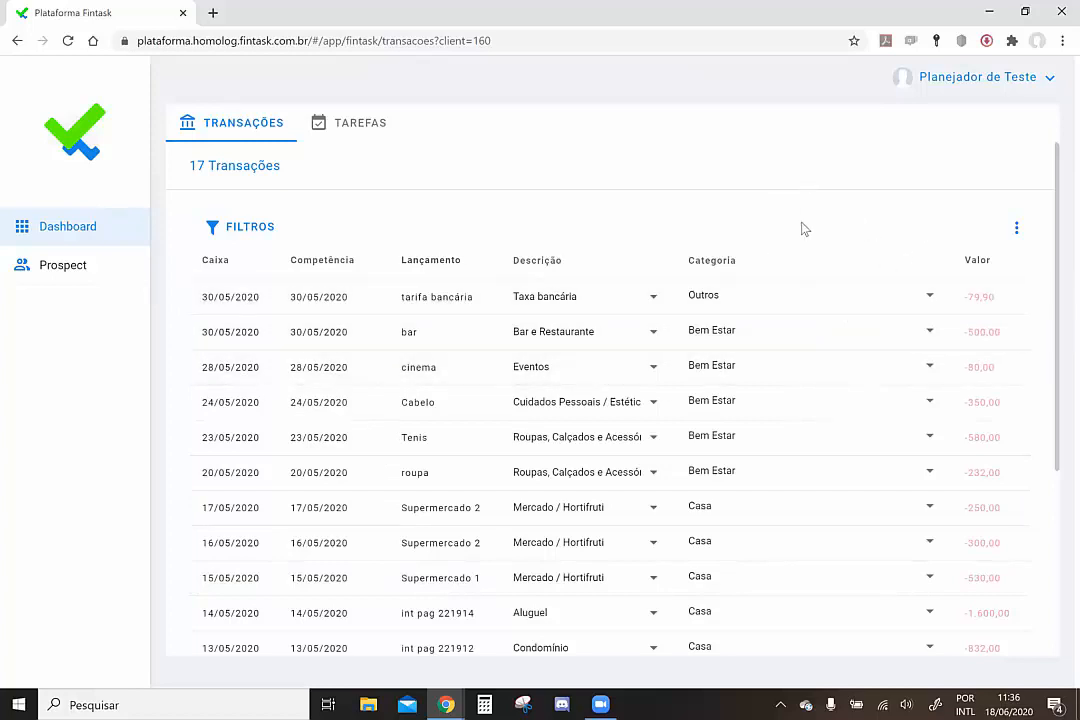
scroll(805, 229, "down", 3)
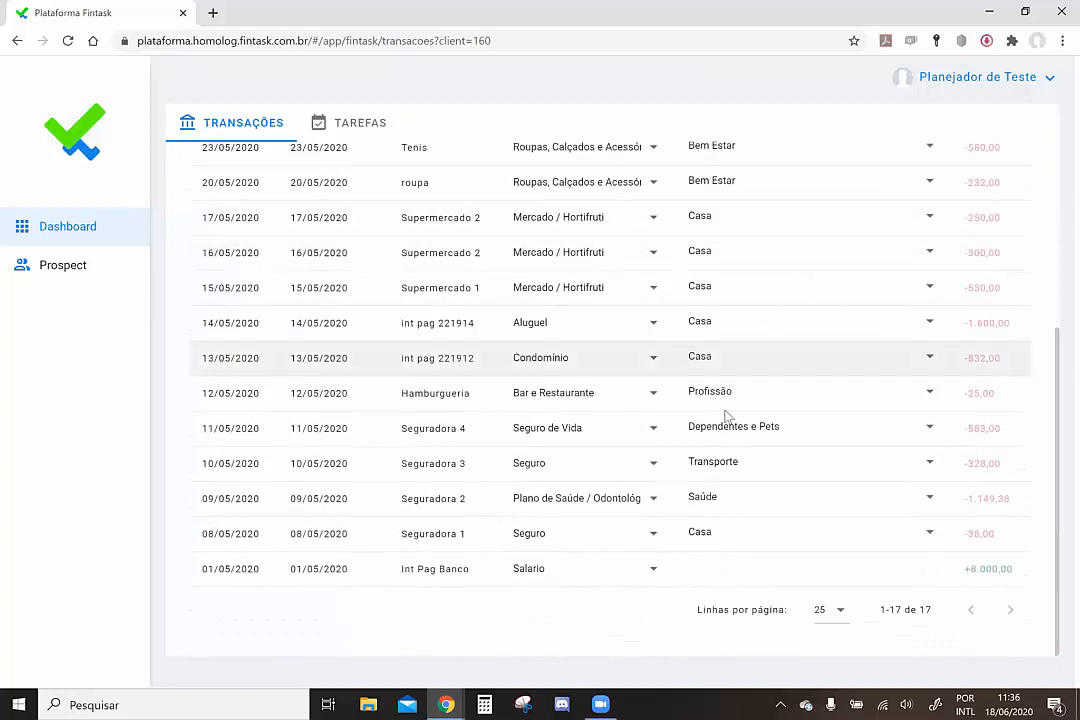
left_click(568, 539)
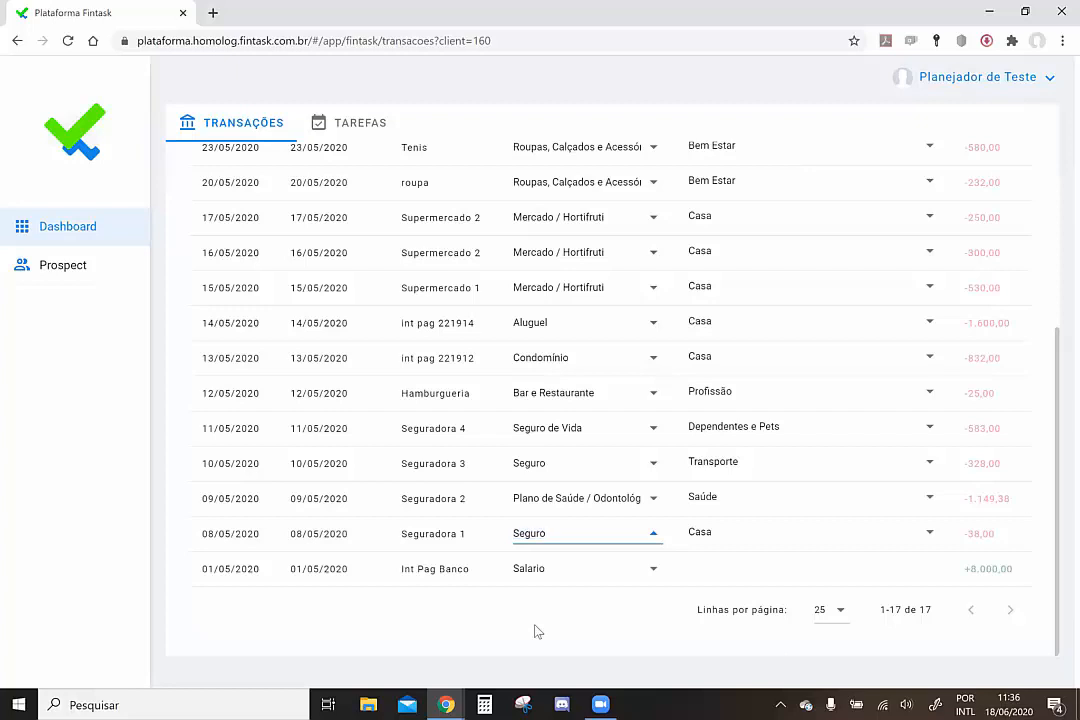
scroll(440, 480, "up", 3)
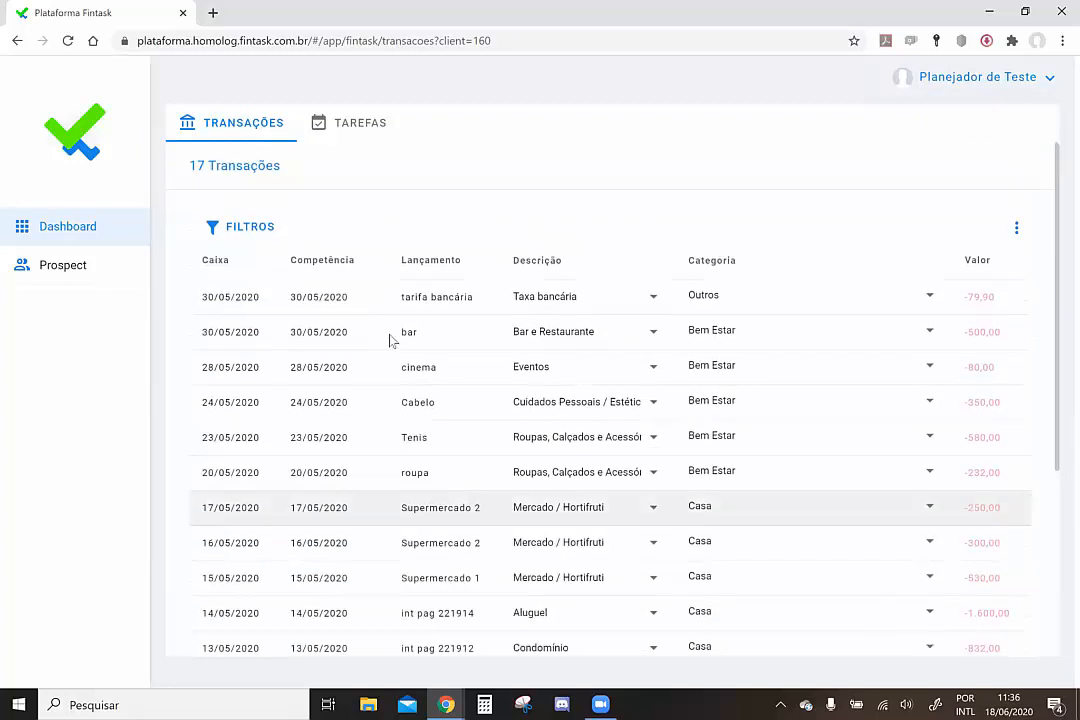
Filter transactions by CATEGORIAS for the period 1–31 May 2020
left_click(258, 232)
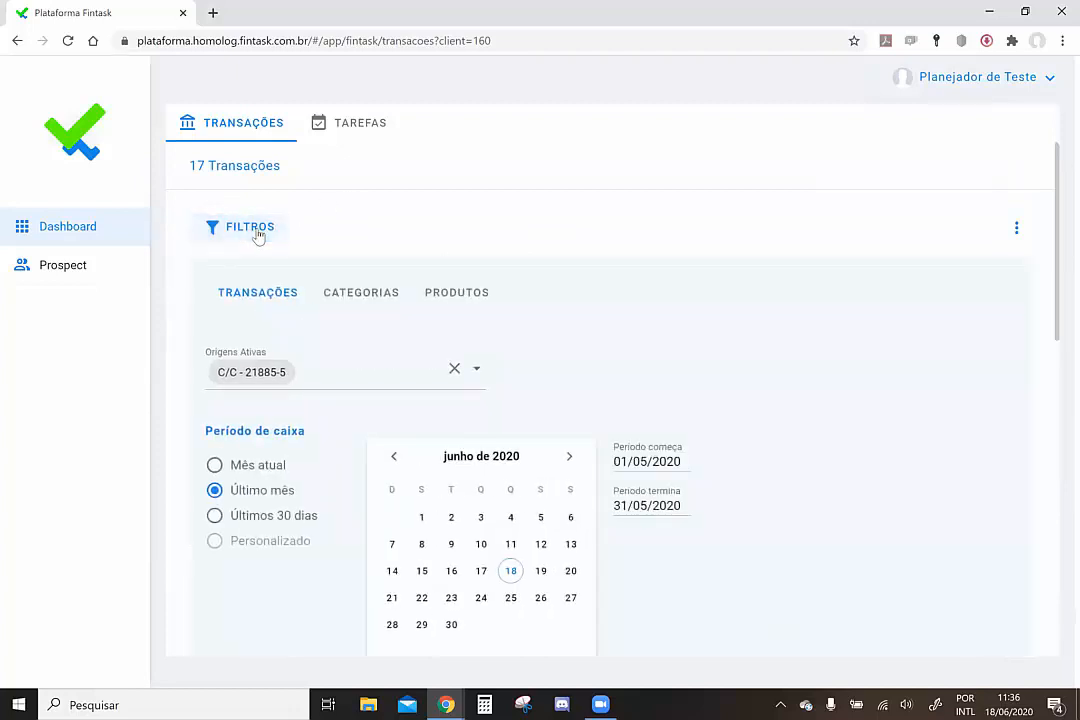
left_click(366, 306)
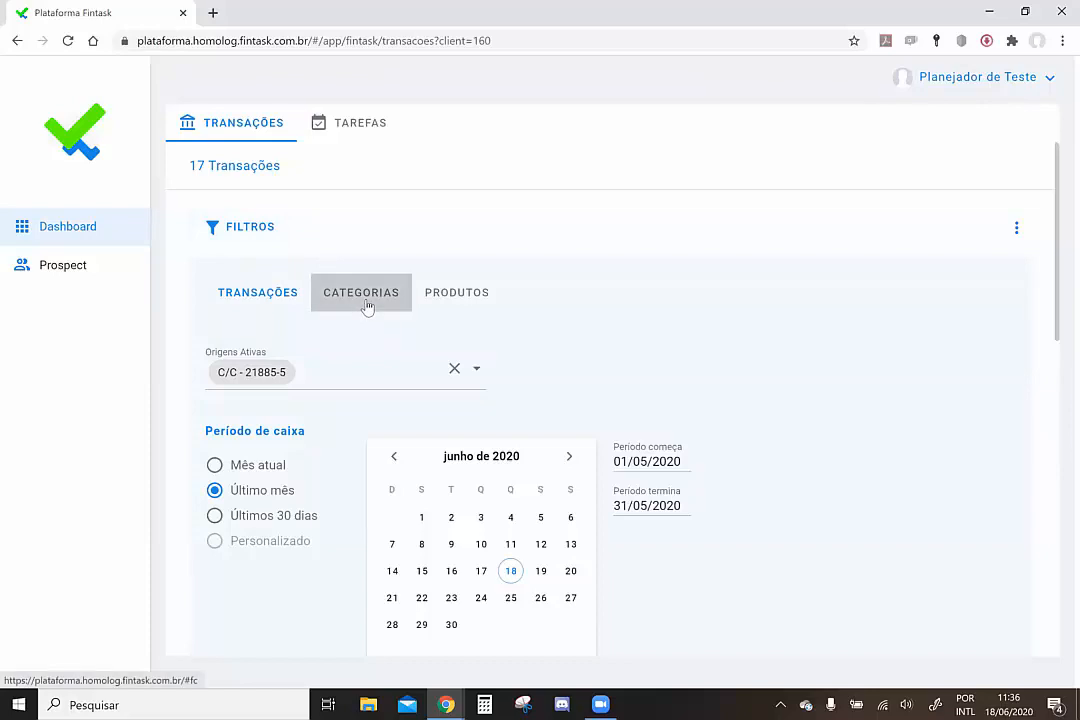
scroll(798, 427, "down", 2)
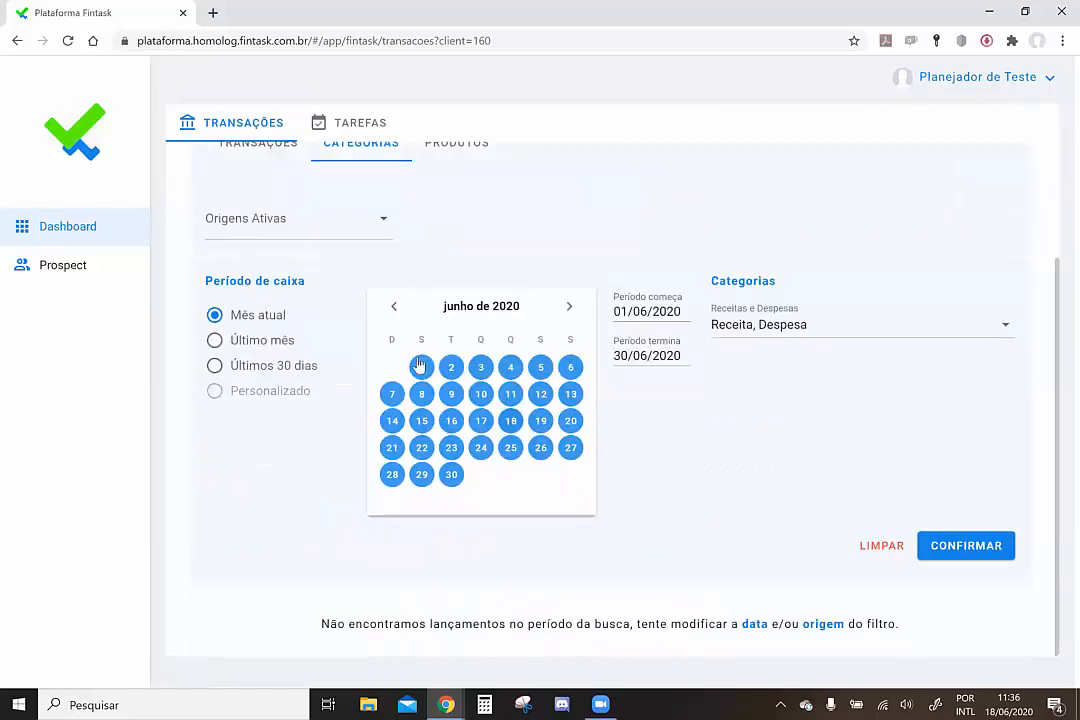
left_click(393, 306)
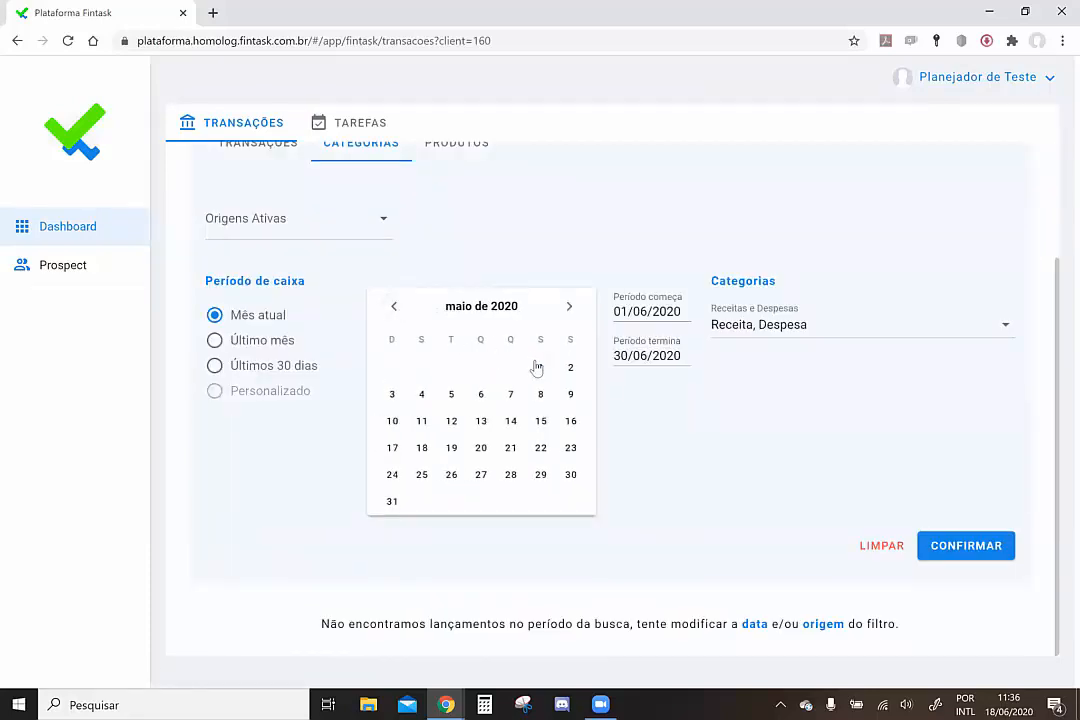
left_click(540, 367)
left_click(392, 501)
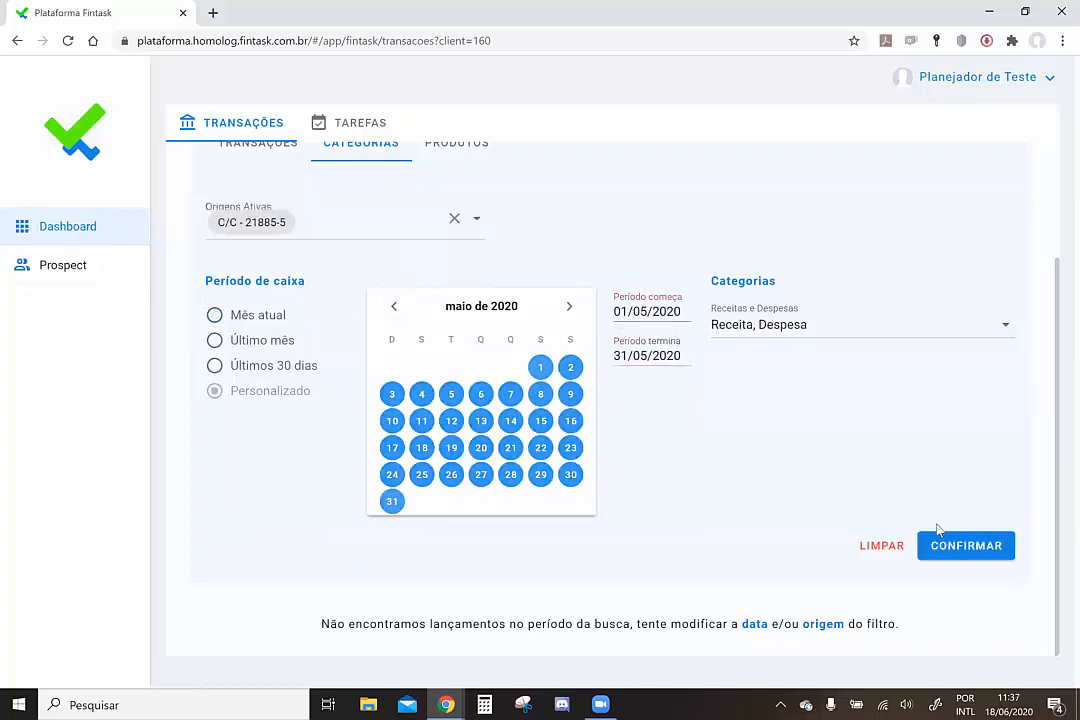
left_click(957, 546)
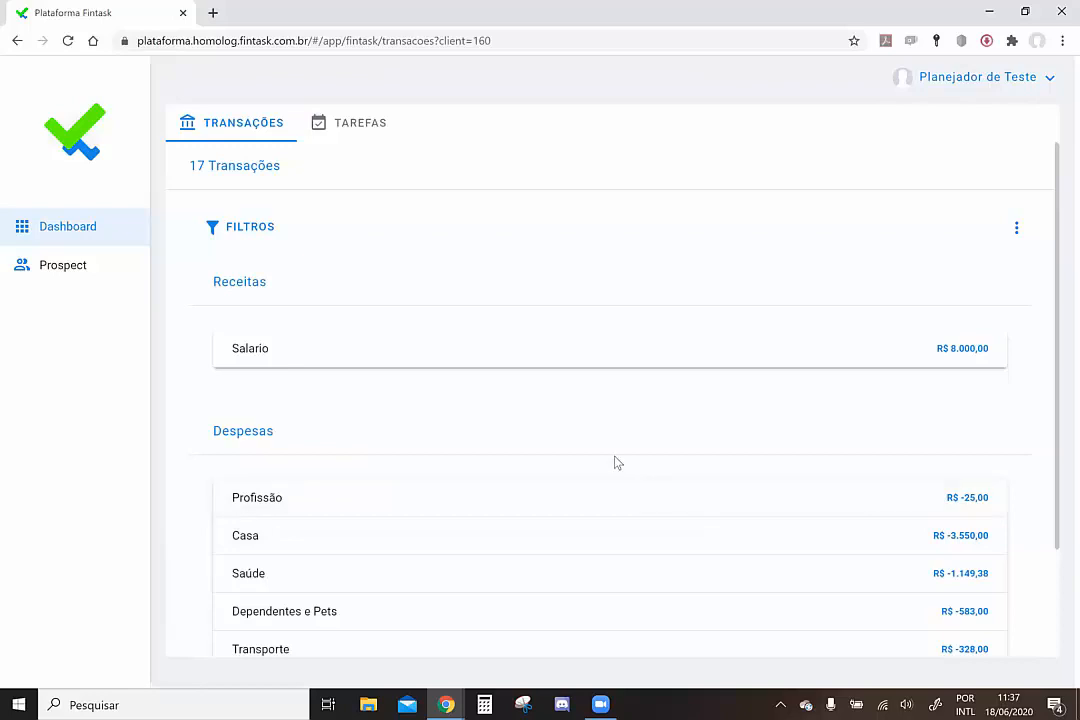
Expand Bem Estar and Roupas, Calçados e Acessórios, and start editing the 20/05/2020 roupa entry
scroll(616, 462, "down", 2)
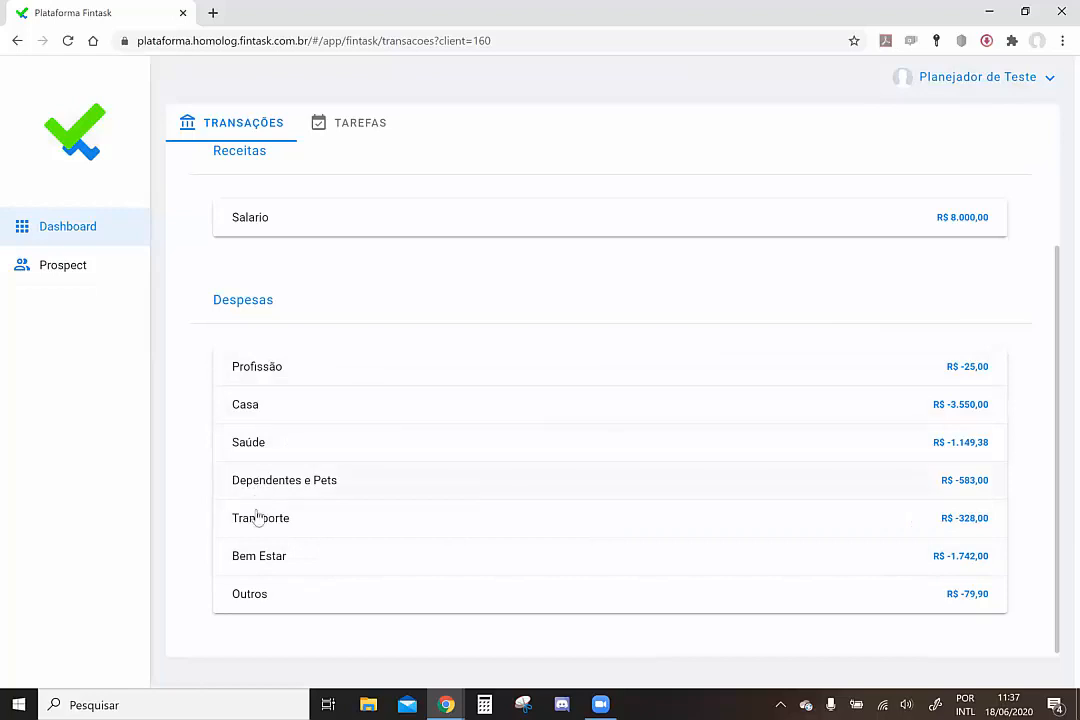
left_click(258, 563)
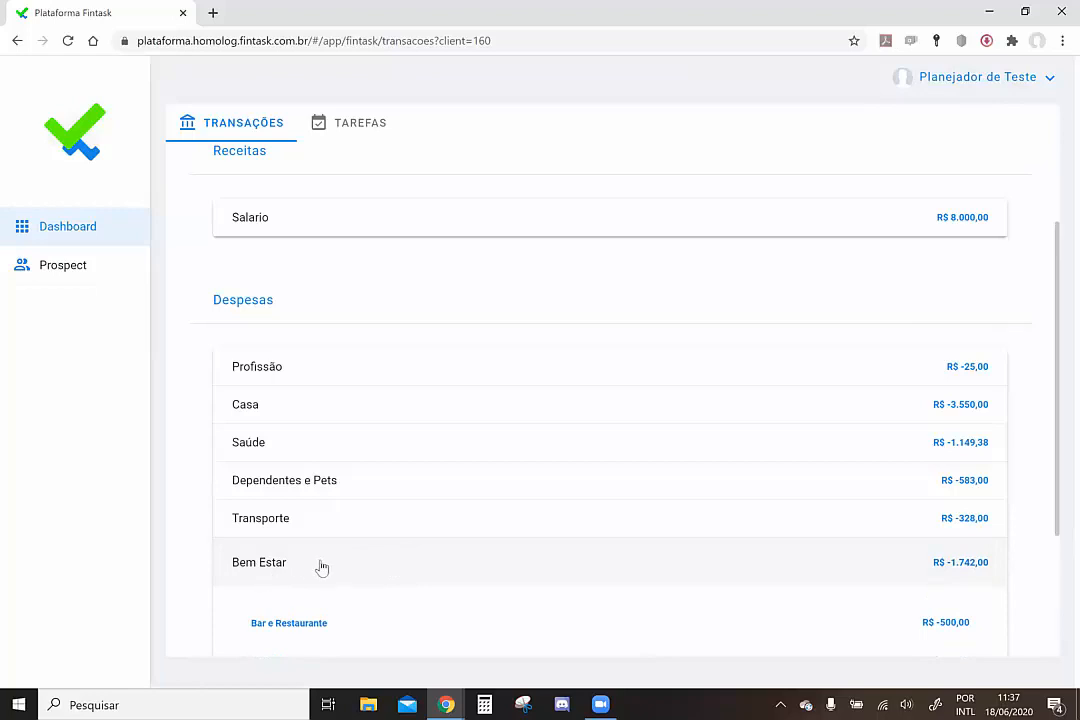
scroll(322, 568, "down", 2)
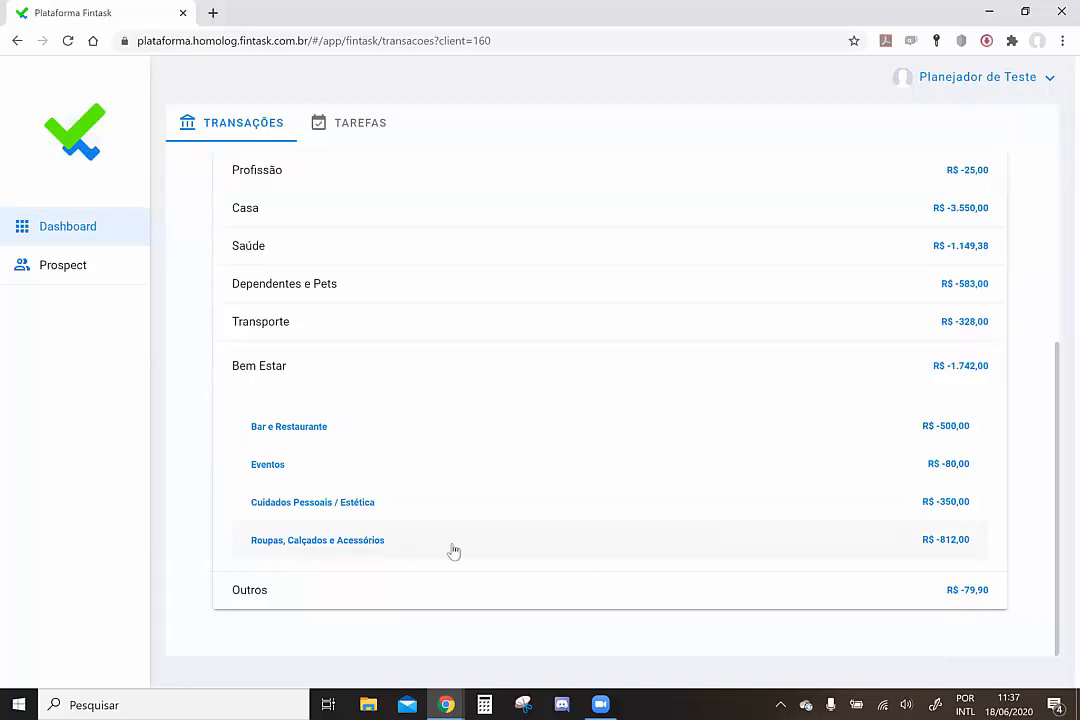
left_click(333, 546)
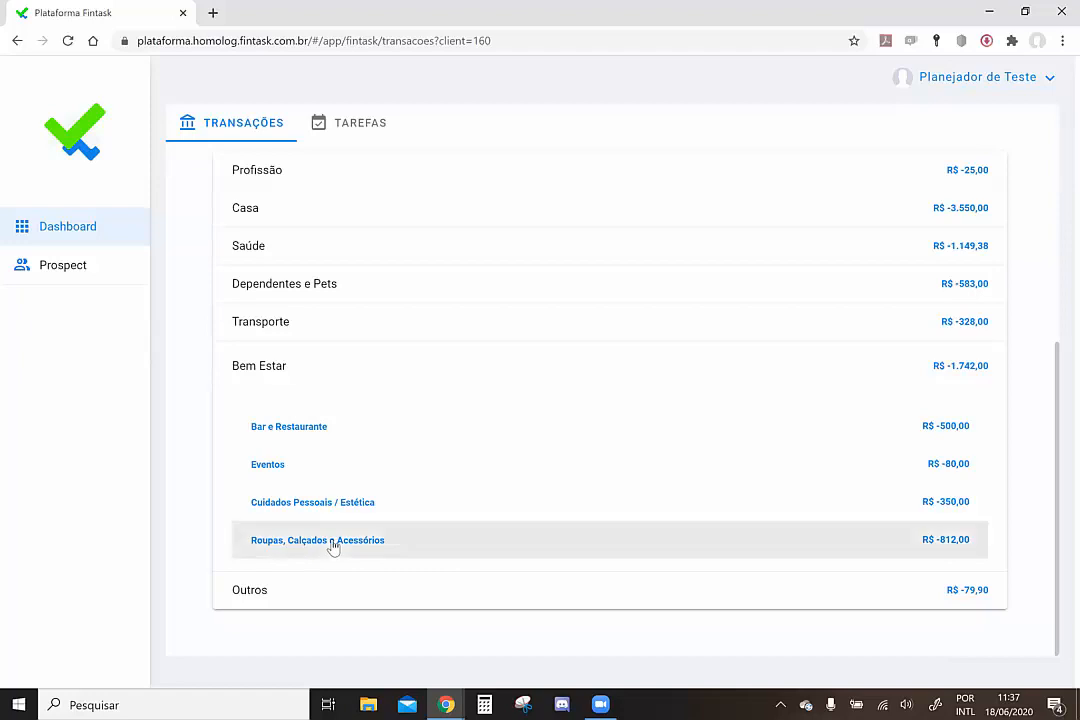
scroll(333, 546, "down", 1)
scroll(333, 546, "down", 1)
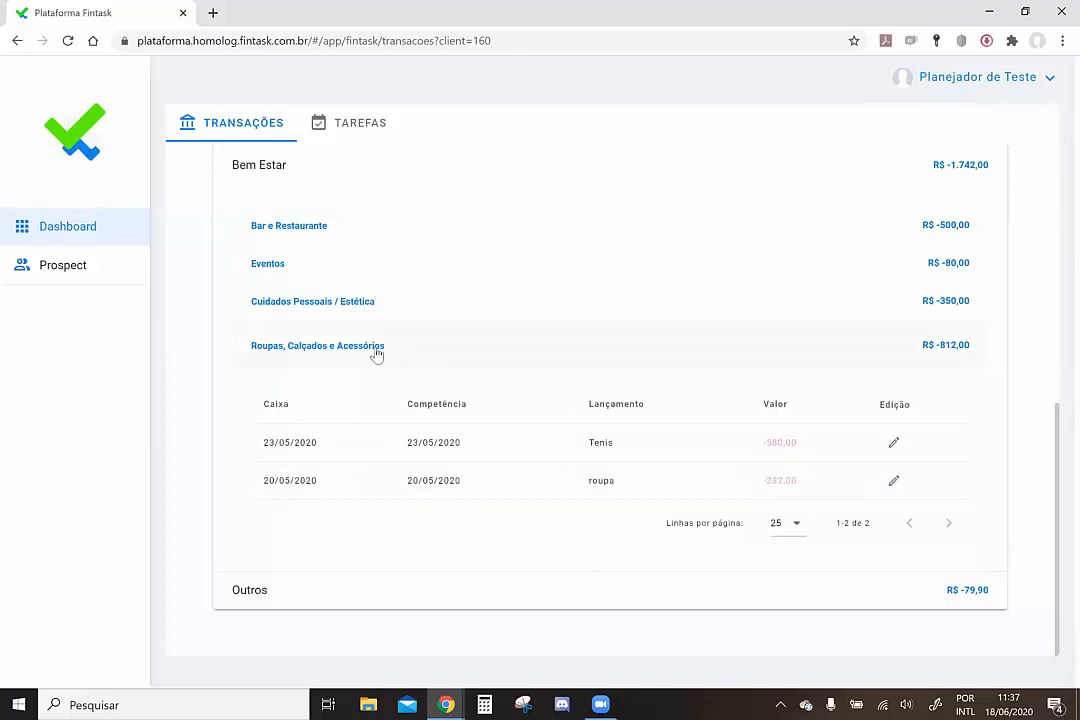
scroll(523, 354, "up", 2)
scroll(524, 354, "down", 2)
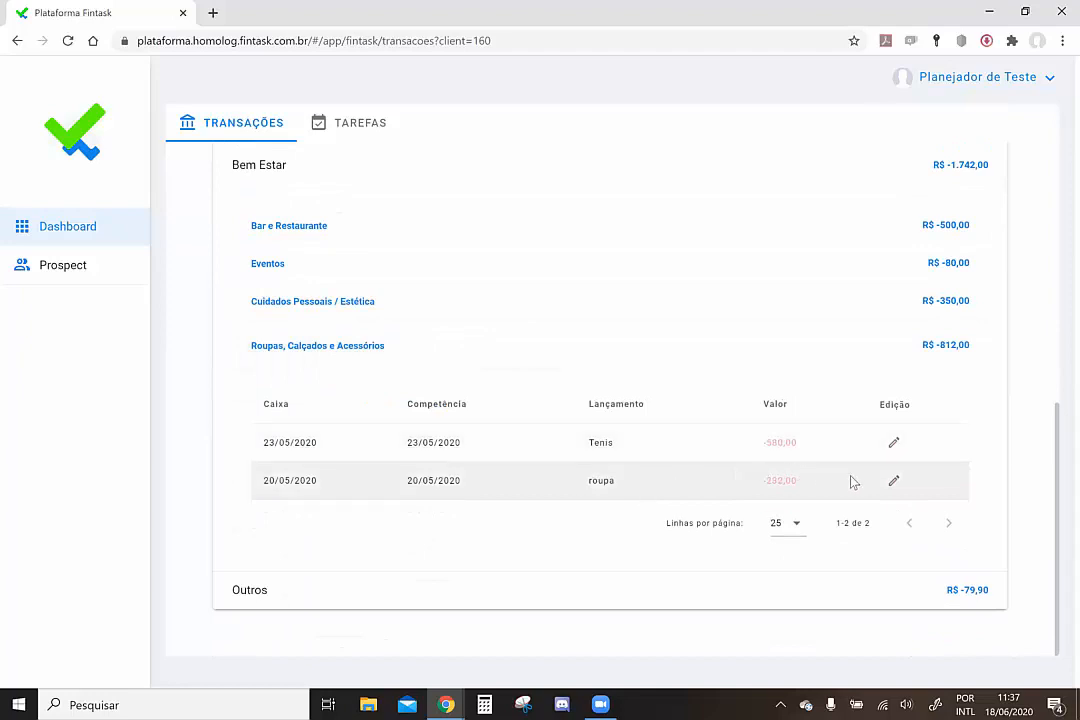
left_click(894, 482)
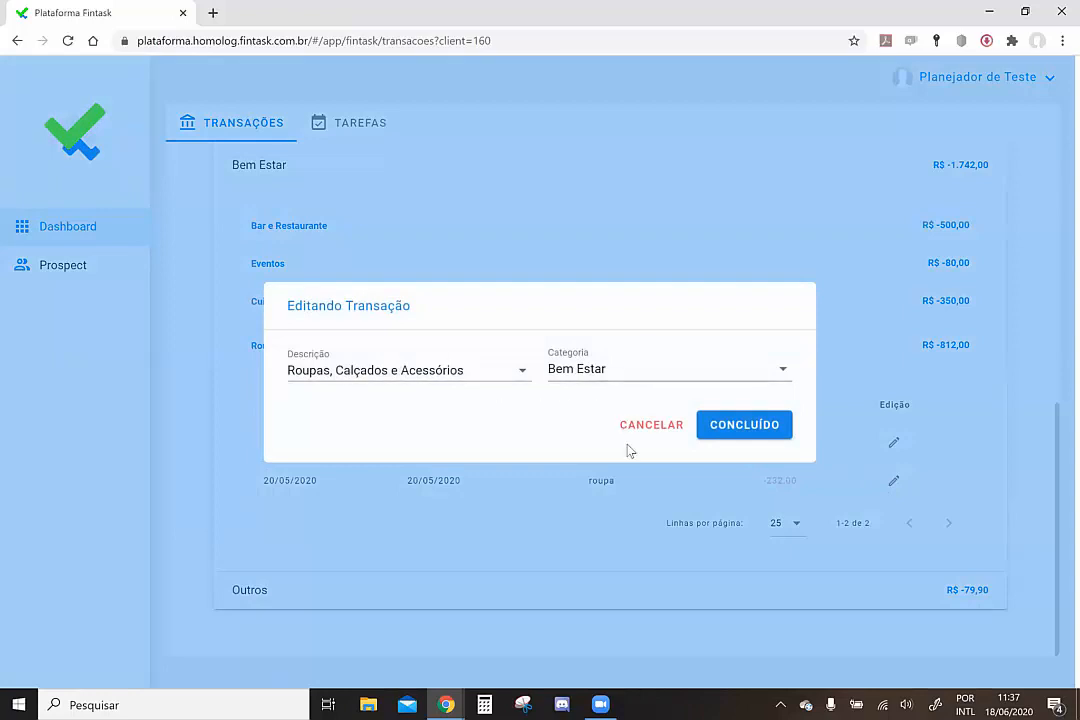
Cancel the roupa transaction edit and collapse Roupas, Calçados e Acessórios and Bem Estar
left_click(645, 427)
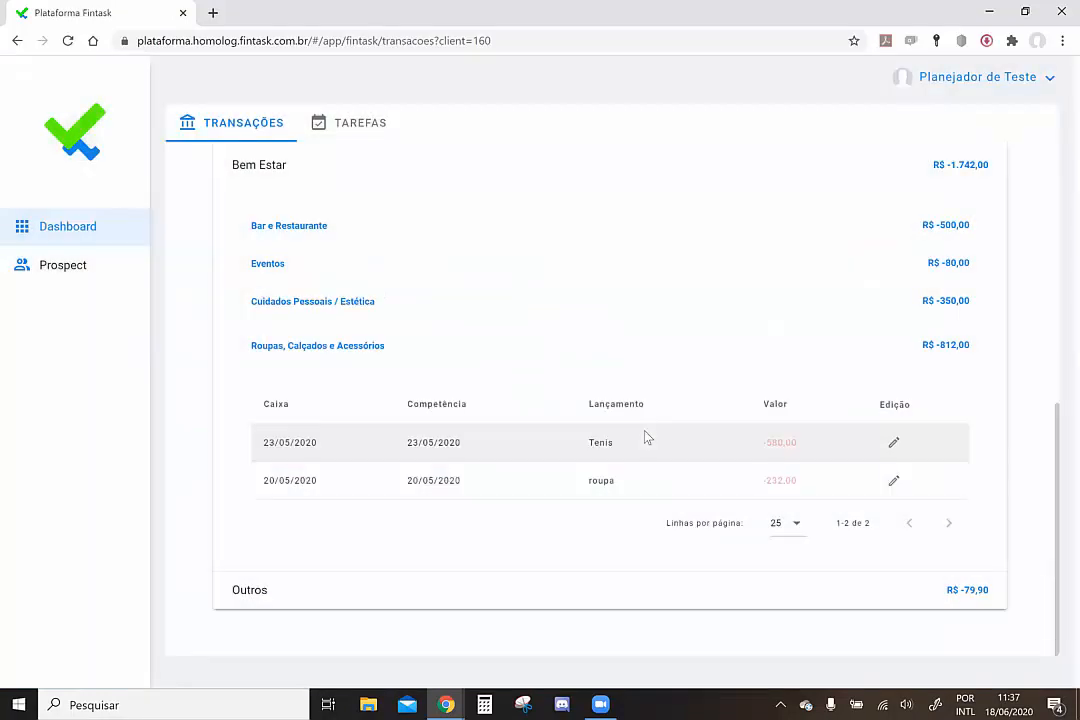
left_click(263, 348)
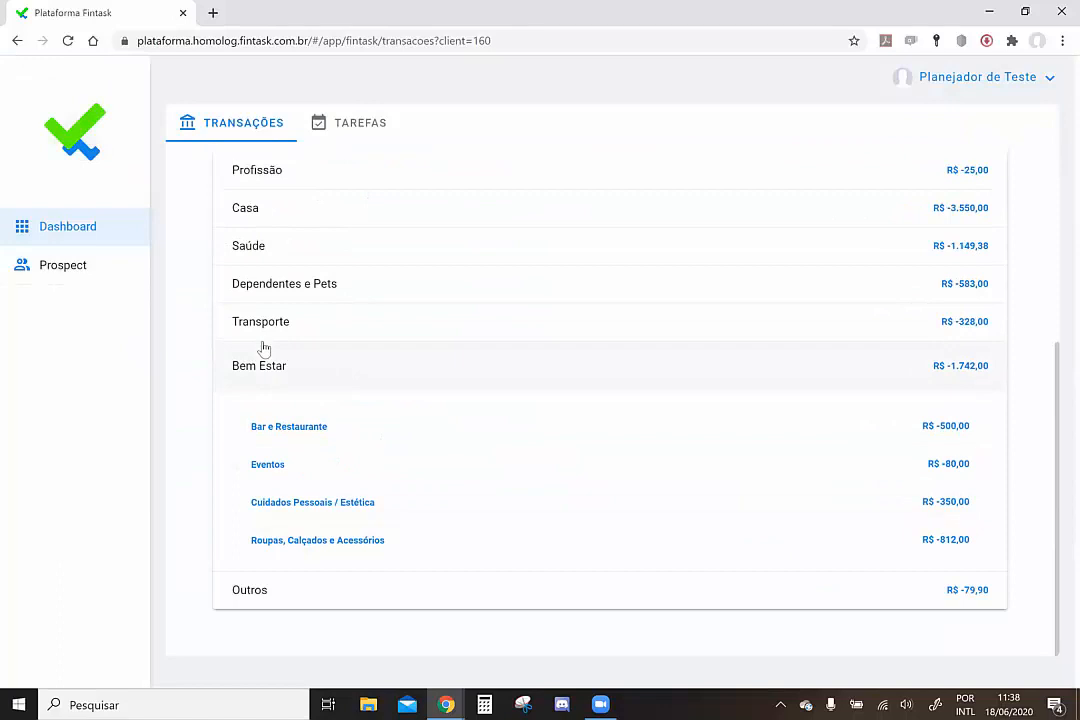
left_click(265, 355)
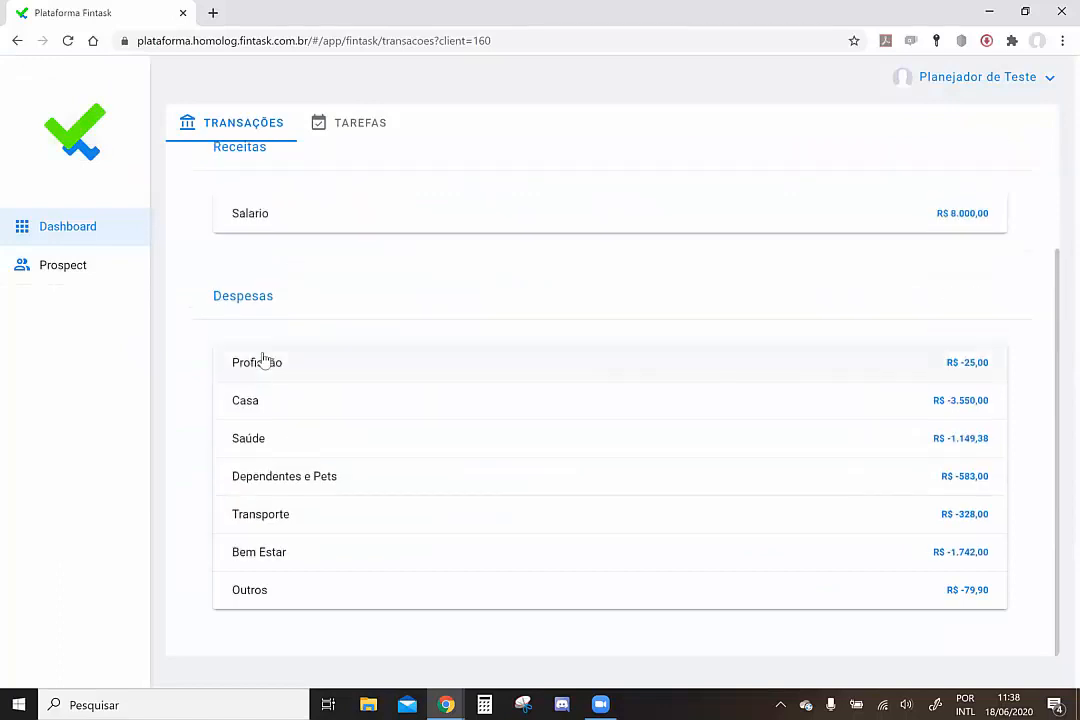
scroll(349, 341, "up", 2)
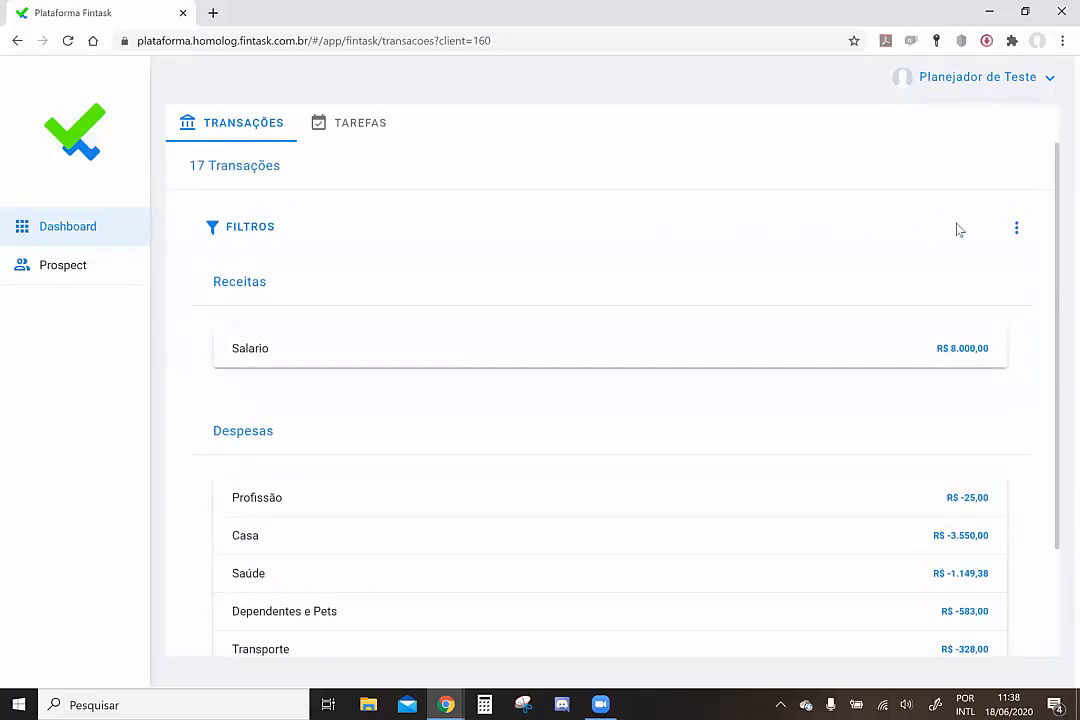
Check the list's extra options, then reopen the filter panel on the May 2020 category filter
left_click(1016, 230)
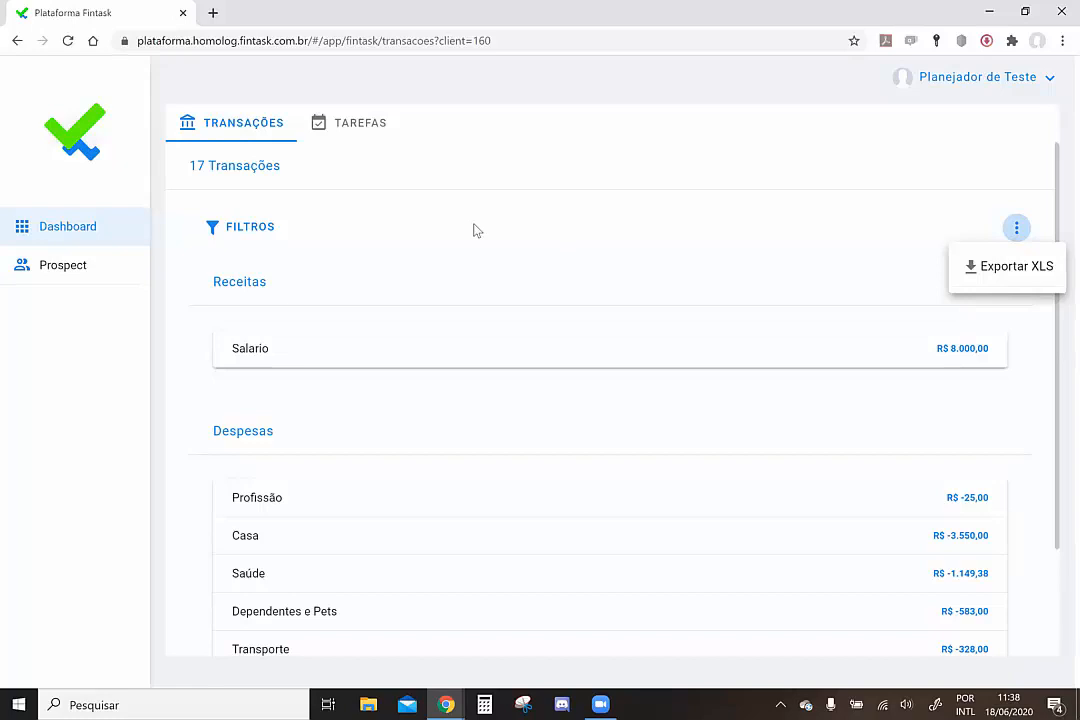
left_click(253, 229)
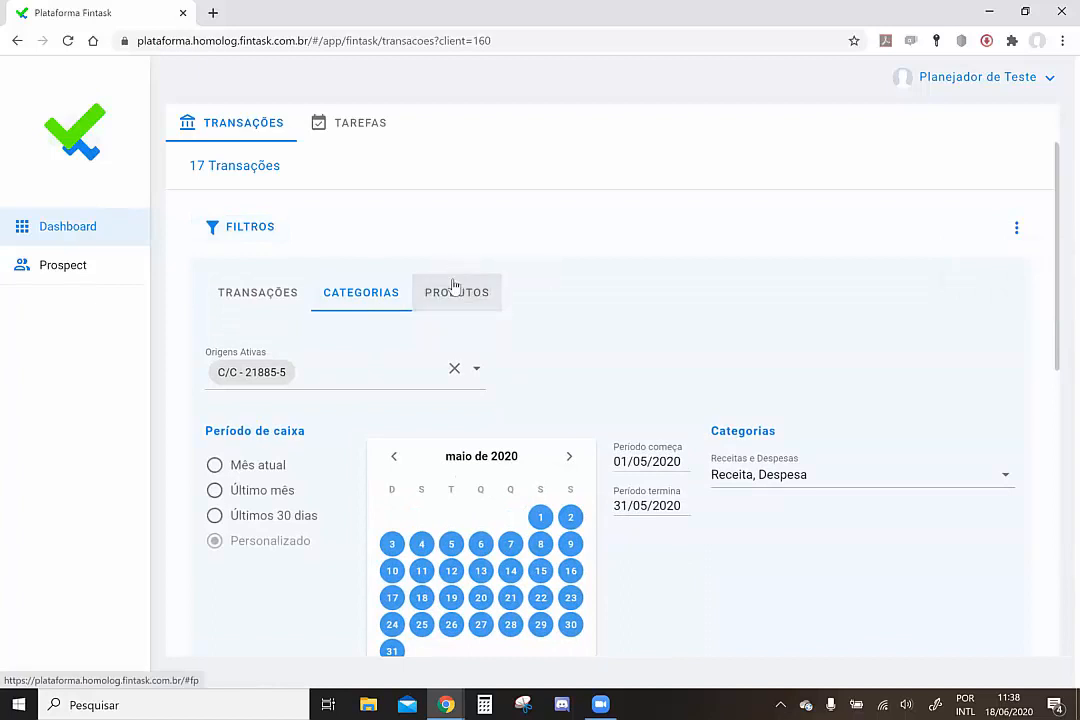
Apply a PRODUTOS filter for 01/05/2020–31/05/2020, leaving only Casa, Saúde, Dependentes e Pets, Transporte, Outros expenses
left_click(453, 290)
scroll(868, 381, "down", 3)
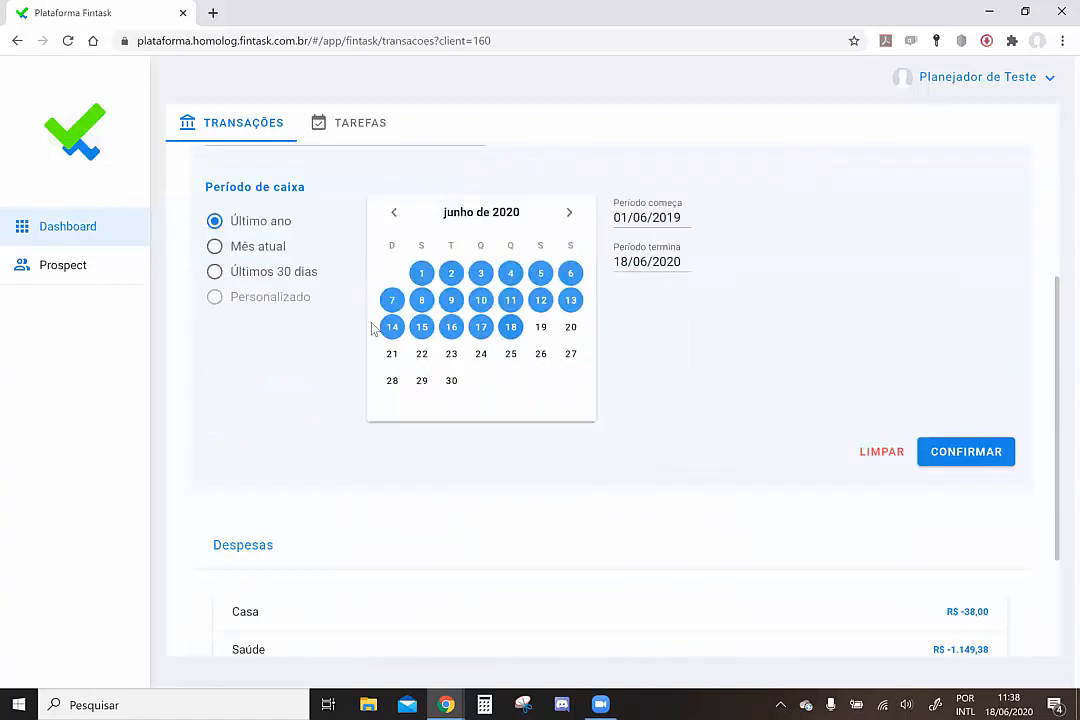
left_click(393, 213)
left_click(540, 272)
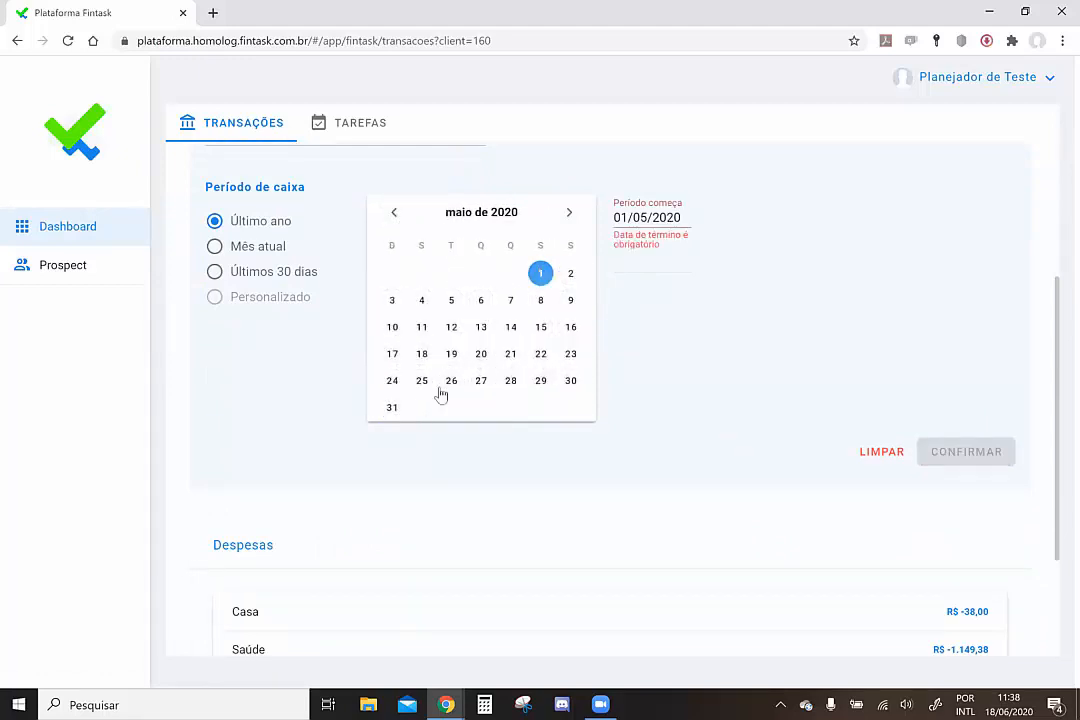
left_click(393, 408)
left_click(946, 455)
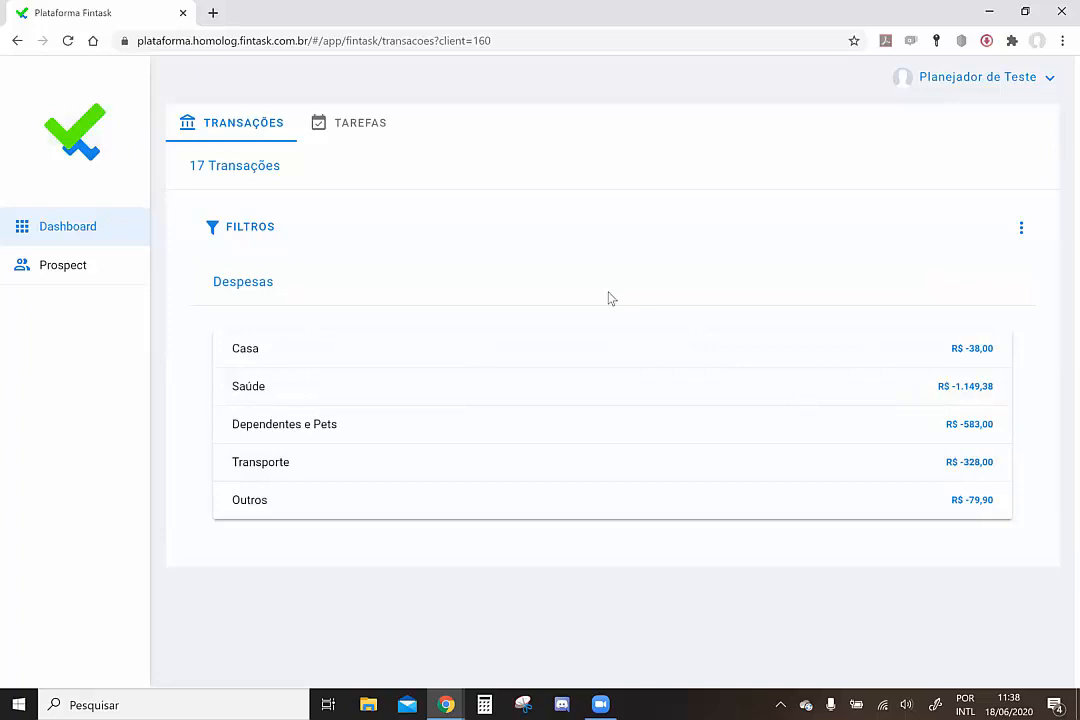
Expand Casa (Seguro), Saúde (Plano de Saúde), Dependentes e Pets, Transporte and Outros (Taxa bancária R$ -79,90)
left_click(422, 351)
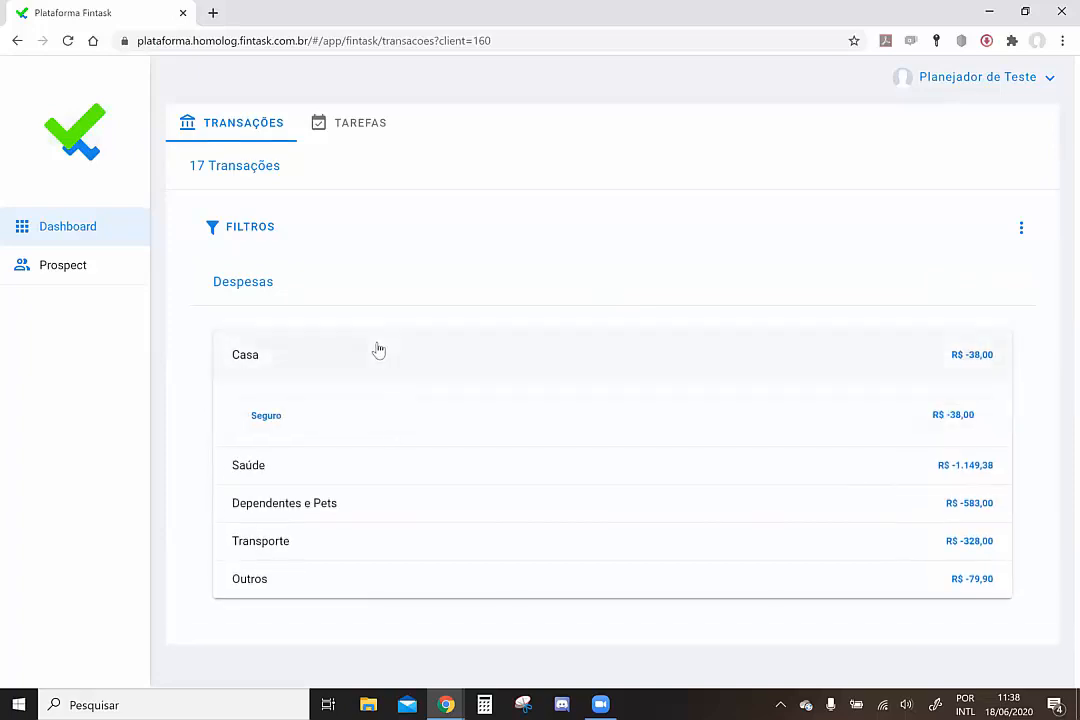
left_click(427, 421)
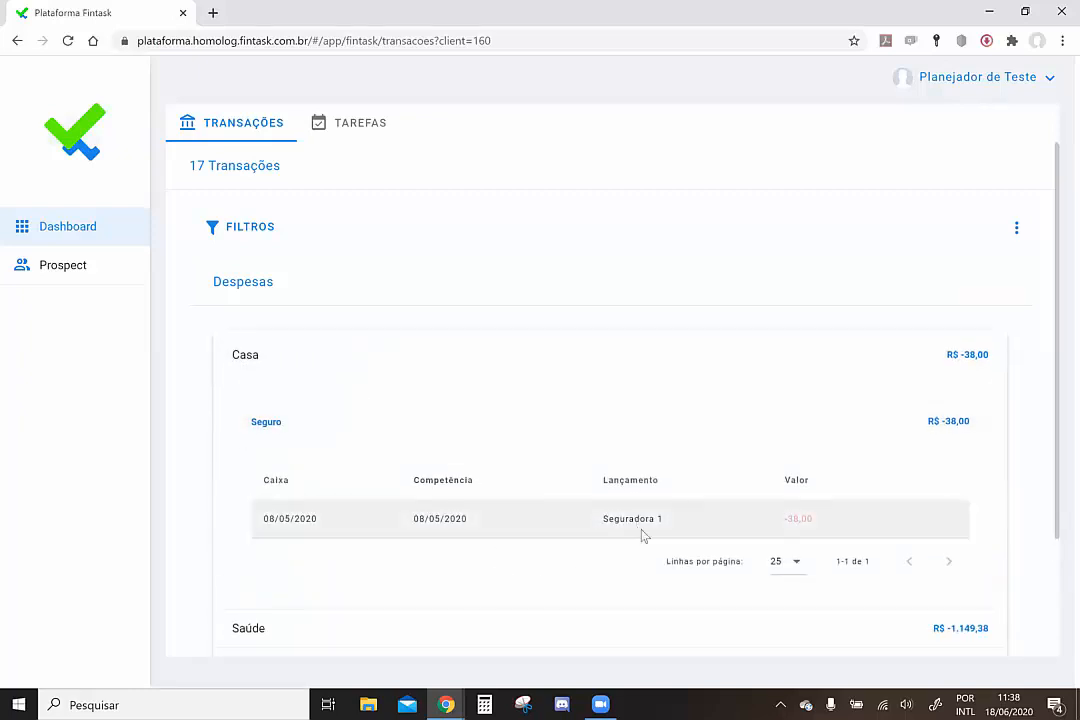
left_click(352, 367)
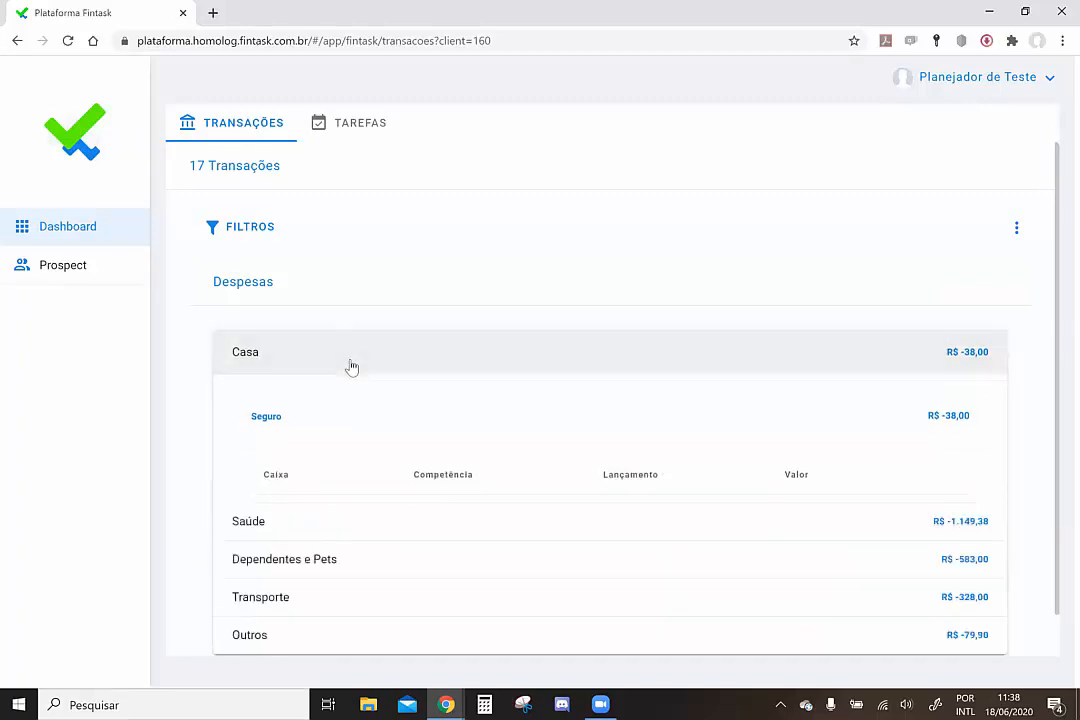
left_click(371, 391)
left_click(391, 451)
scroll(393, 450, "down", 2)
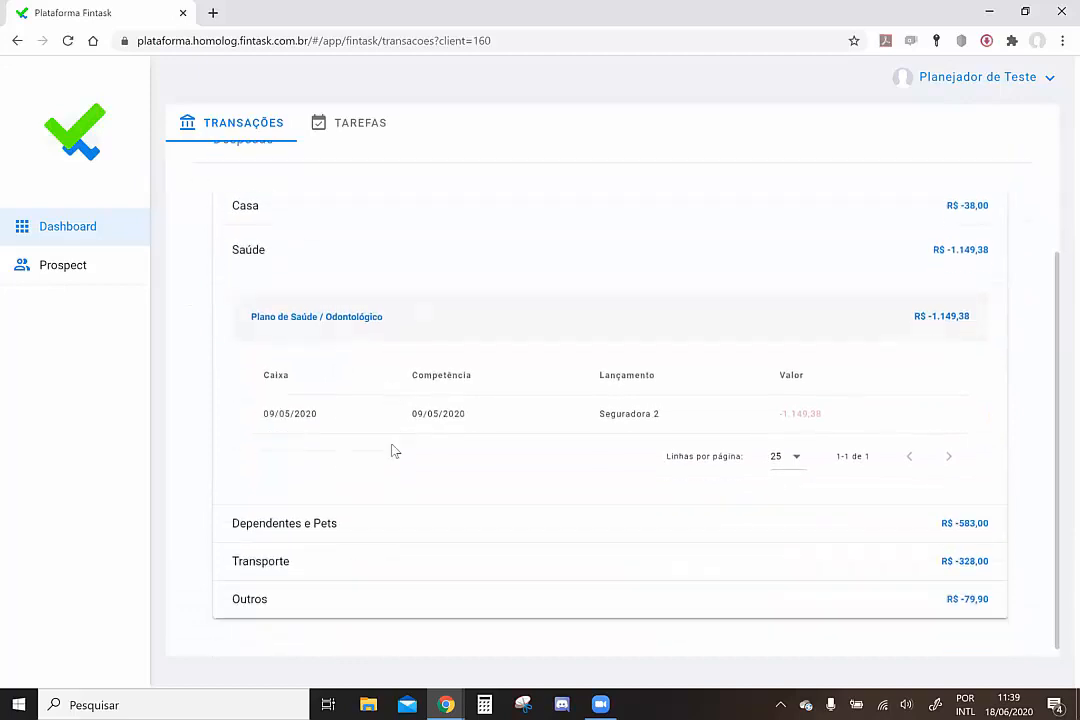
left_click(312, 518)
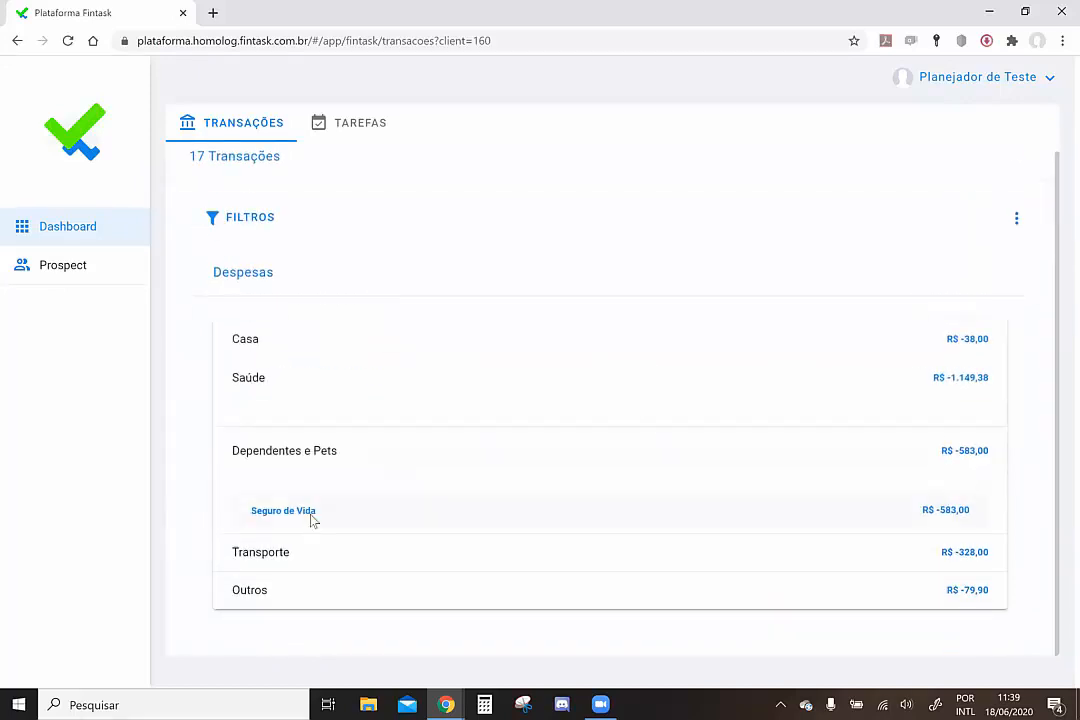
left_click(275, 556)
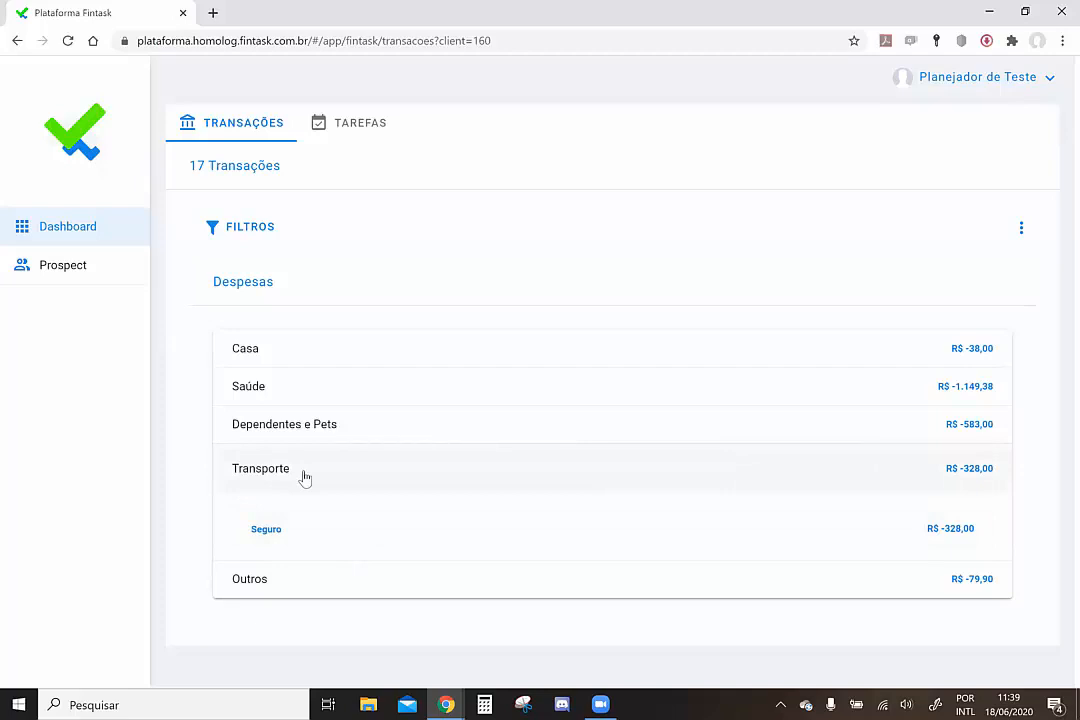
left_click(276, 590)
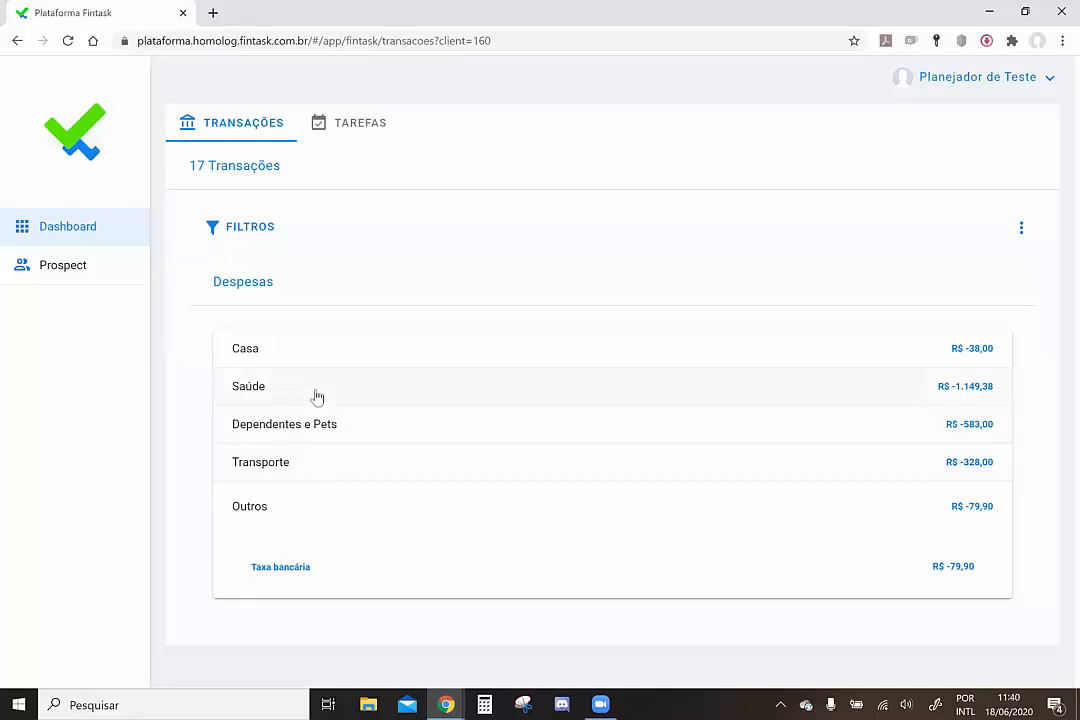
Expand Dependentes e Pets to show its Seguro de Vida entry of R$ -583,00
left_click(310, 430)
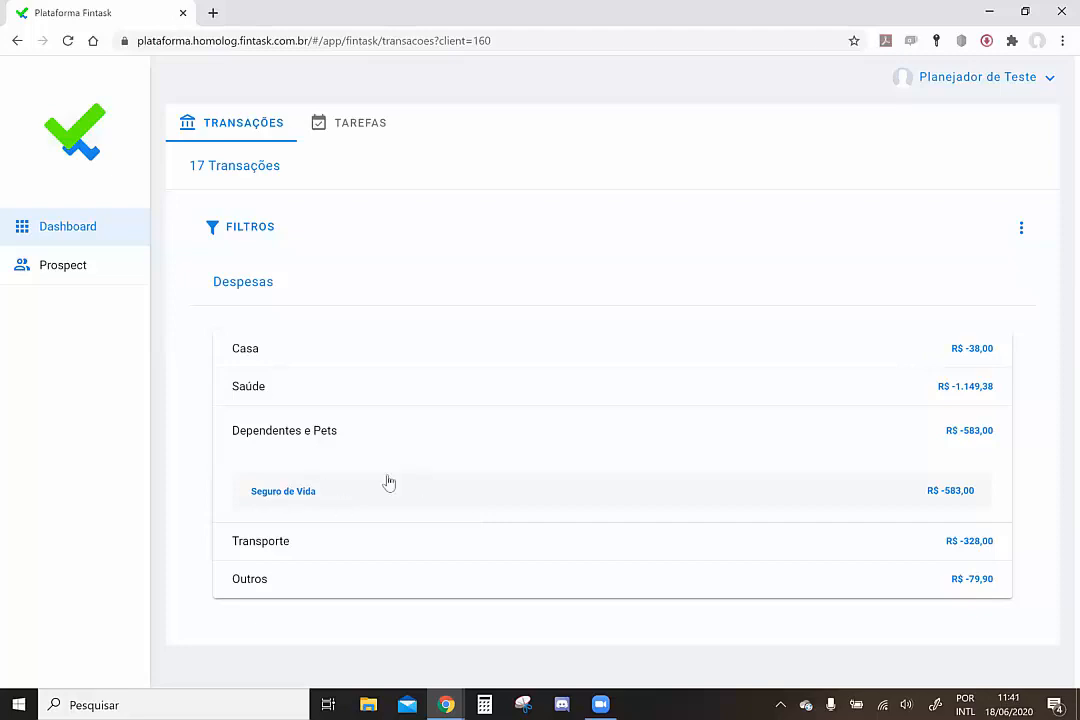
Expand Saúde and Casa to check their details, then fold Casa back so all categories show totals
left_click(334, 393)
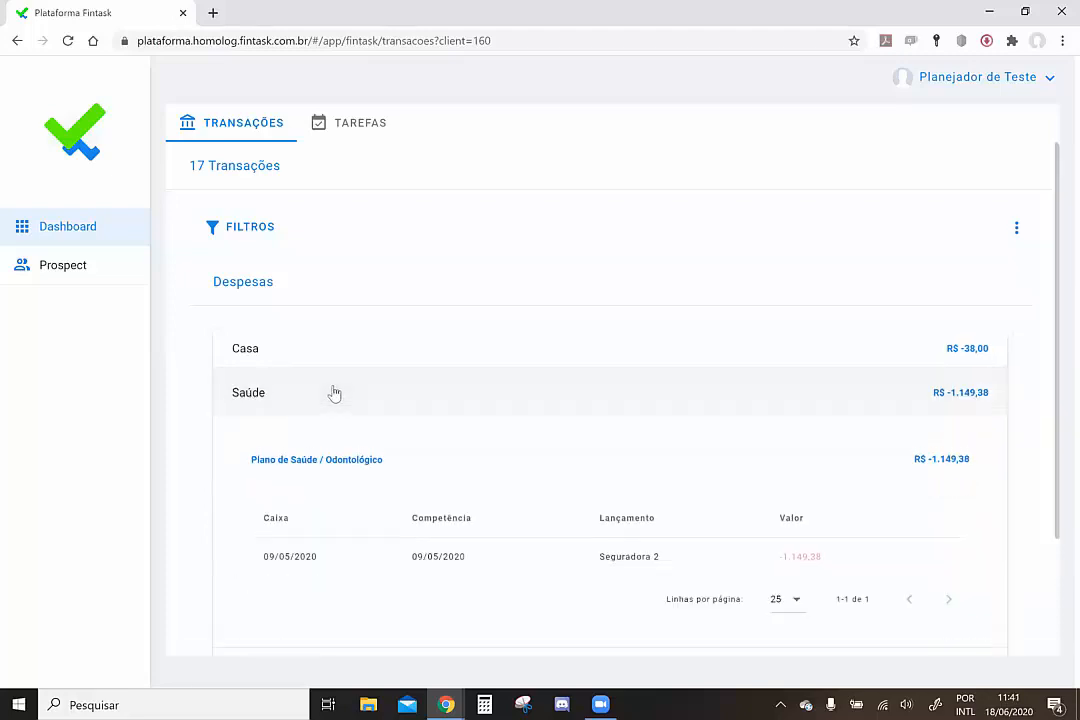
left_click(331, 360)
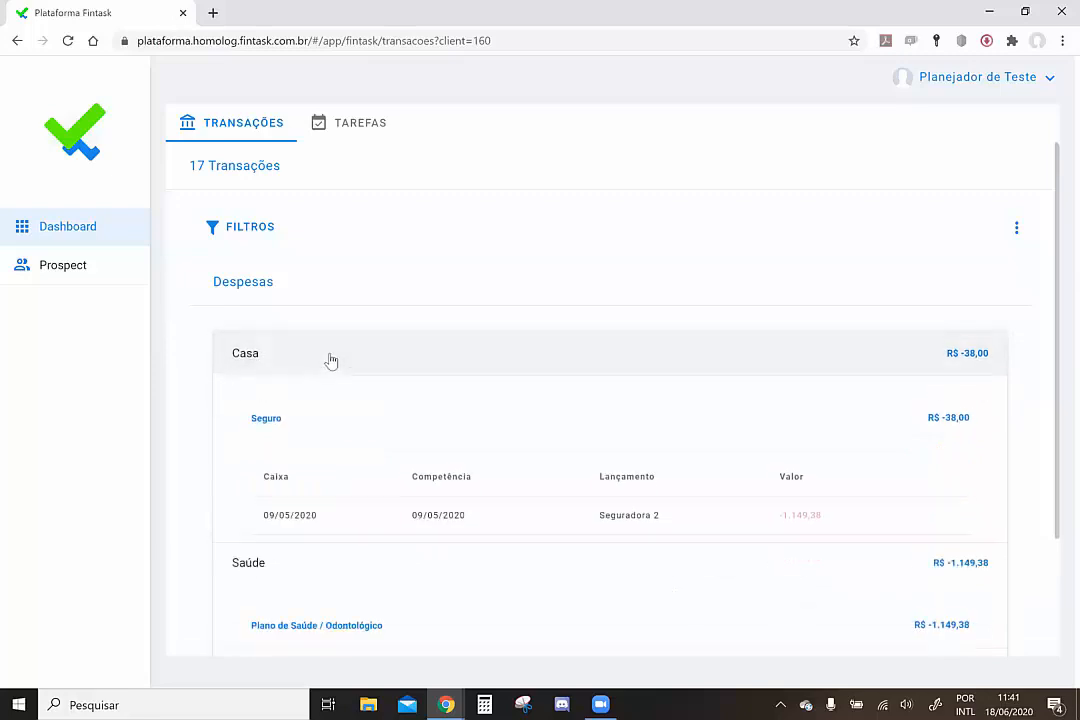
scroll(376, 460, "down", 2)
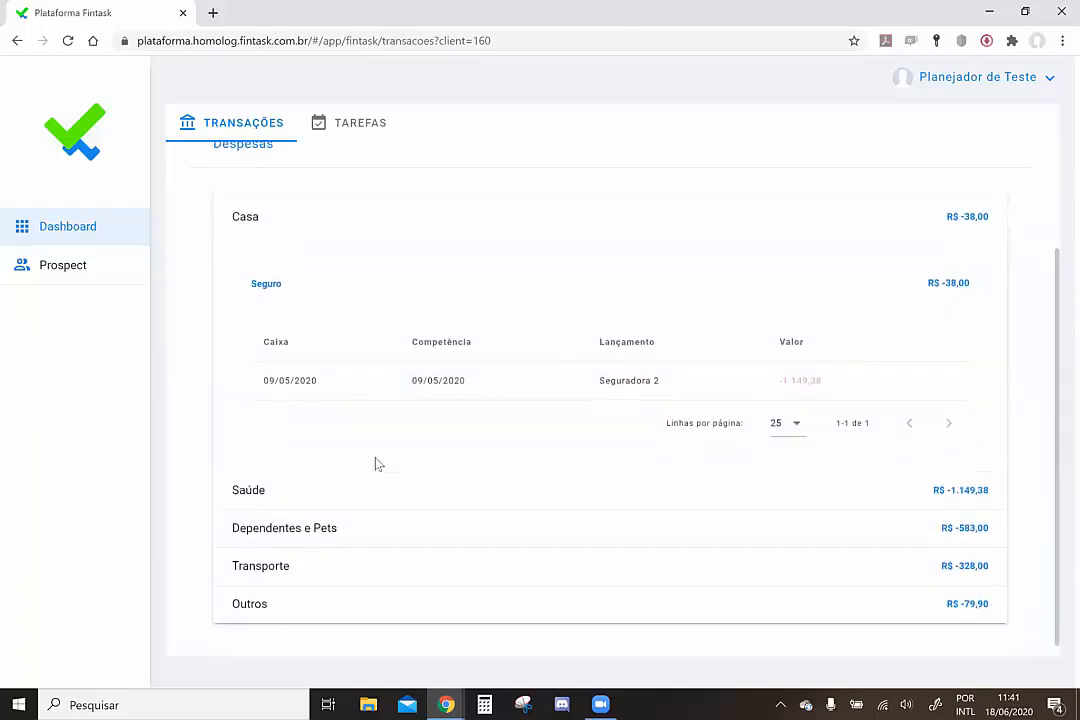
left_click(296, 234)
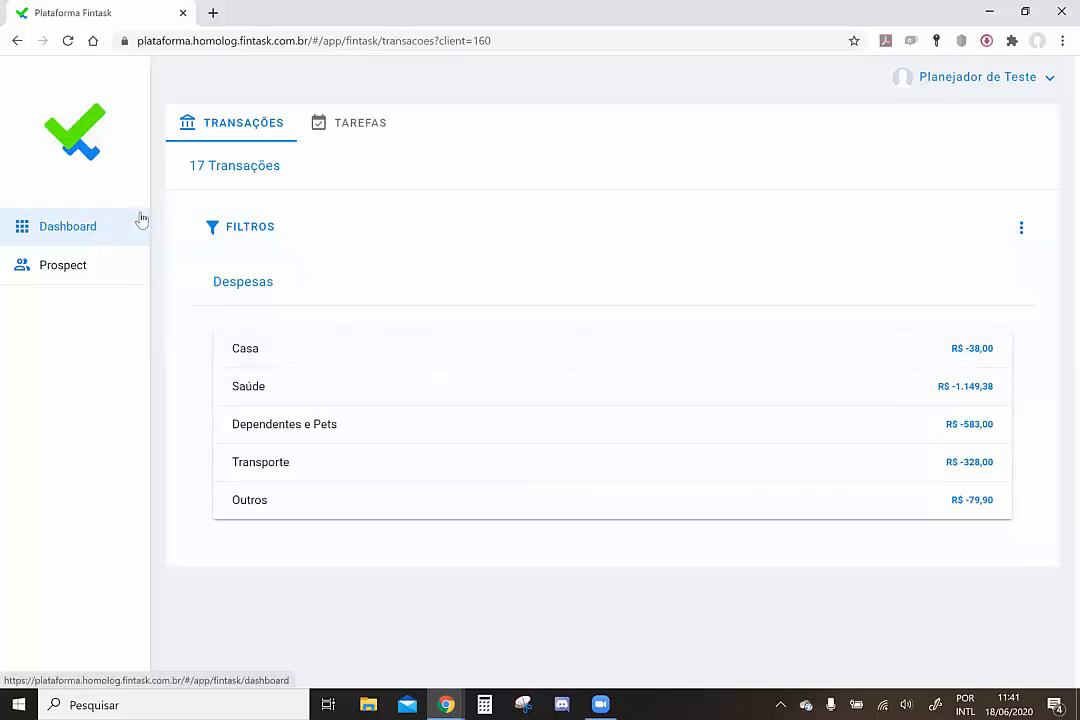
Go from the Dashboard to the second client's task list
left_click(92, 236)
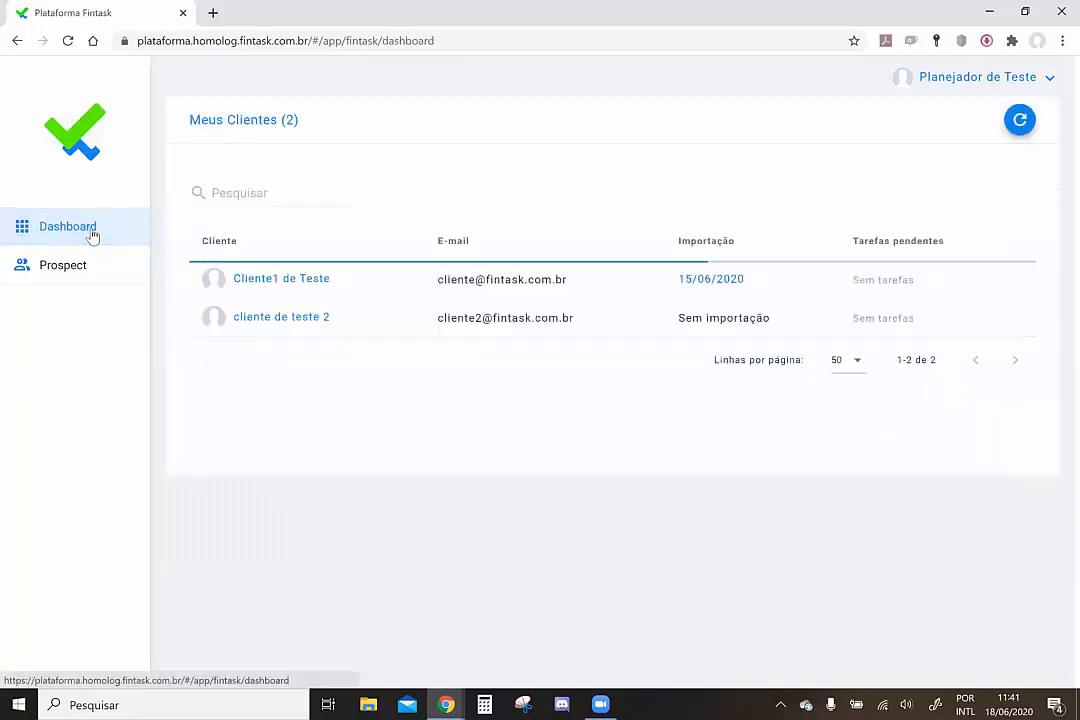
left_click(310, 322)
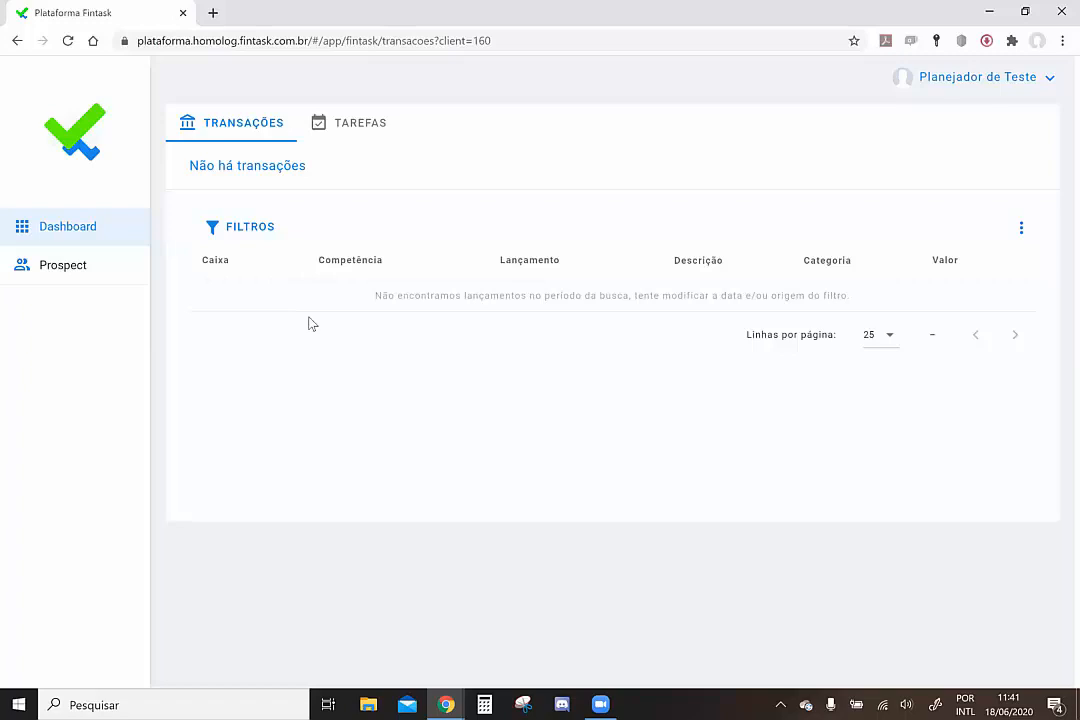
left_click(362, 130)
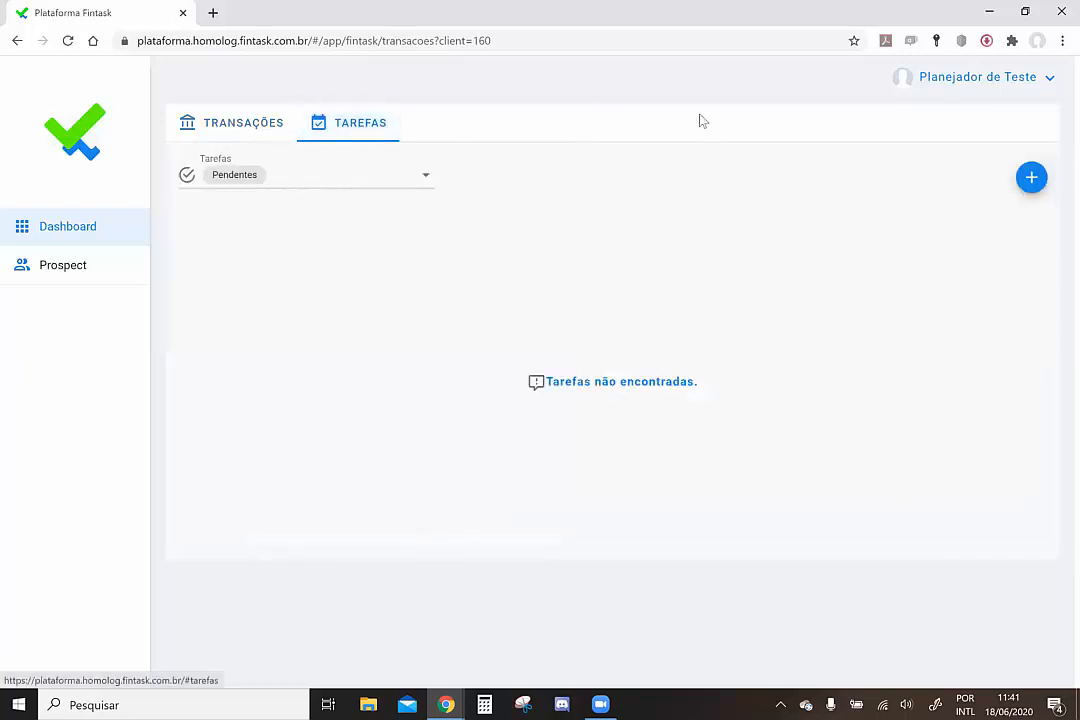
Create a new Planejamento task for the client, opening the June 2020 plan
left_click(1024, 172)
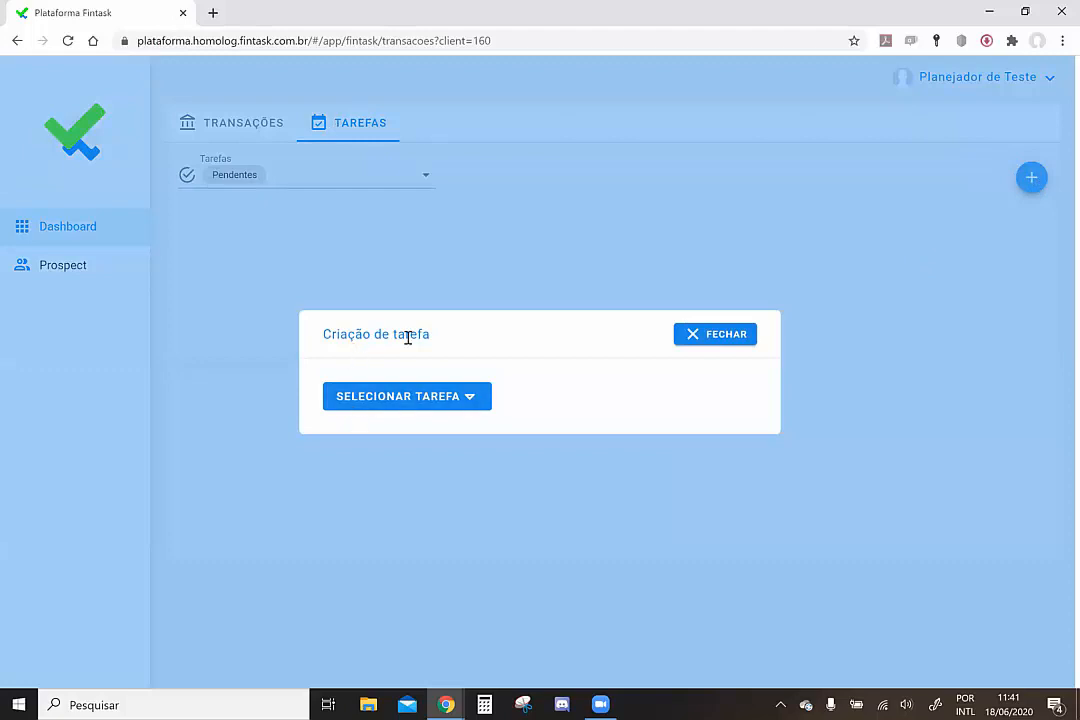
left_click(436, 397)
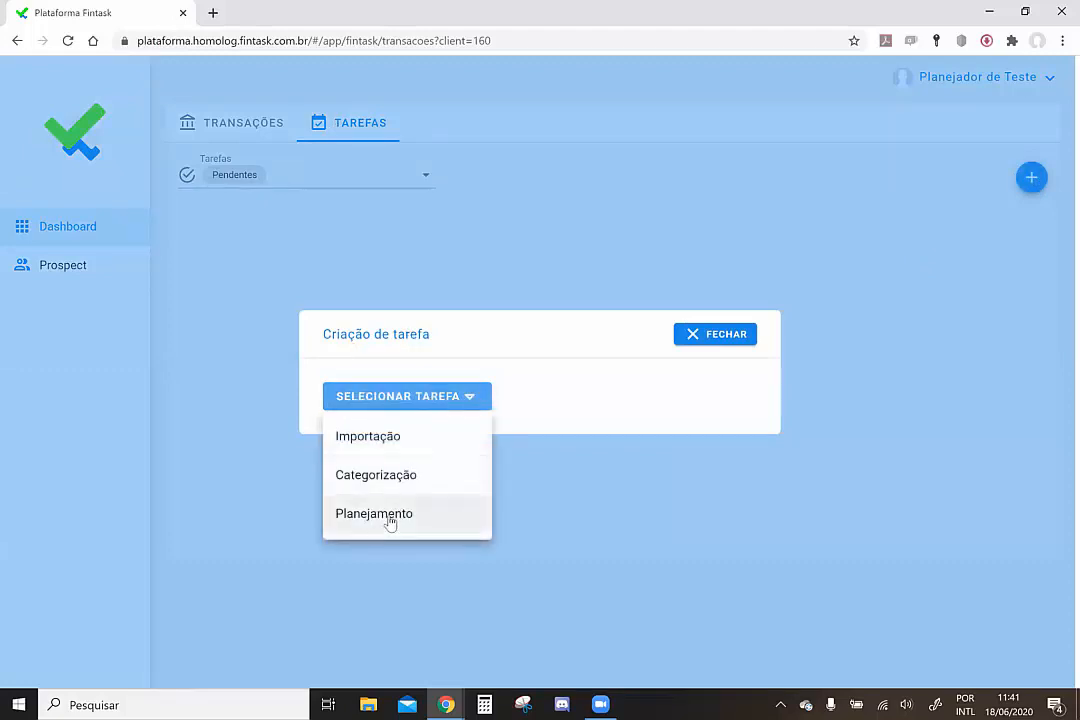
left_click(390, 515)
left_click(738, 462)
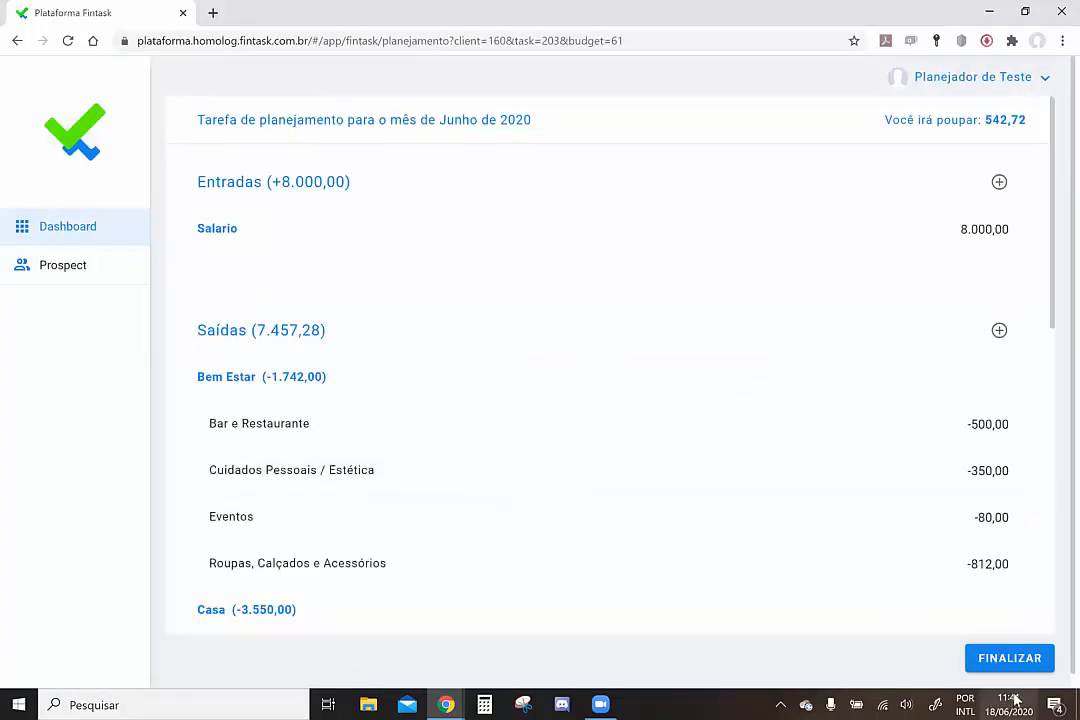
left_click_drag(475, 119, 439, 124)
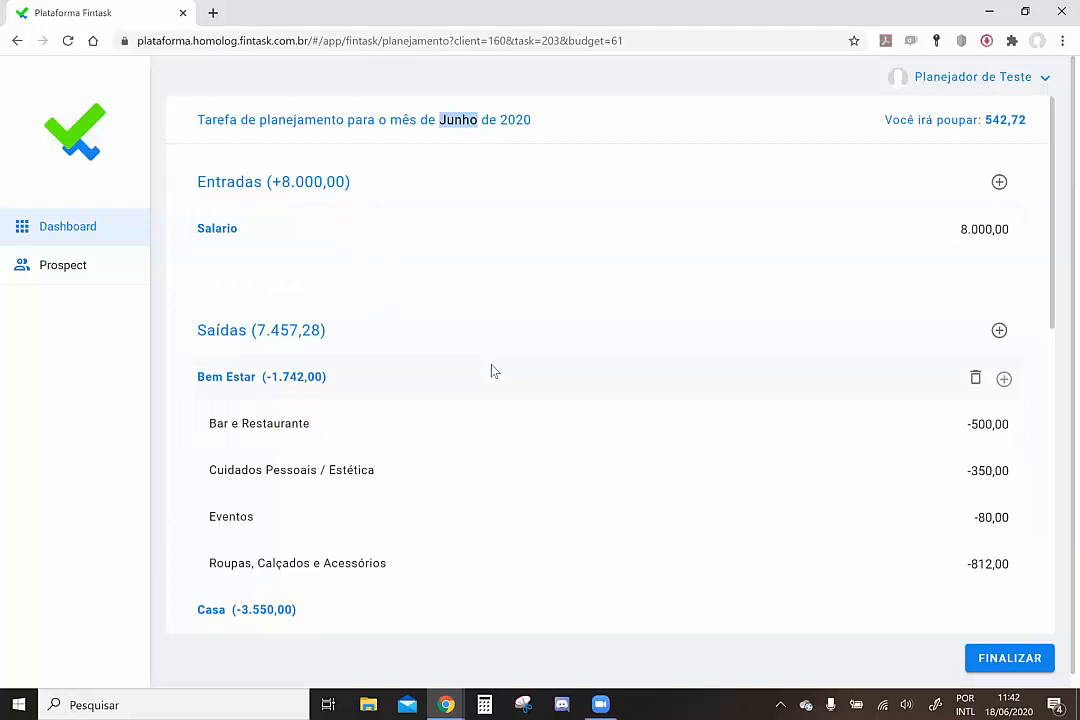
scroll(490, 370, "down", 3)
scroll(491, 371, "down", 4)
scroll(491, 371, "up", 7)
left_click_drag(1025, 121, 886, 139)
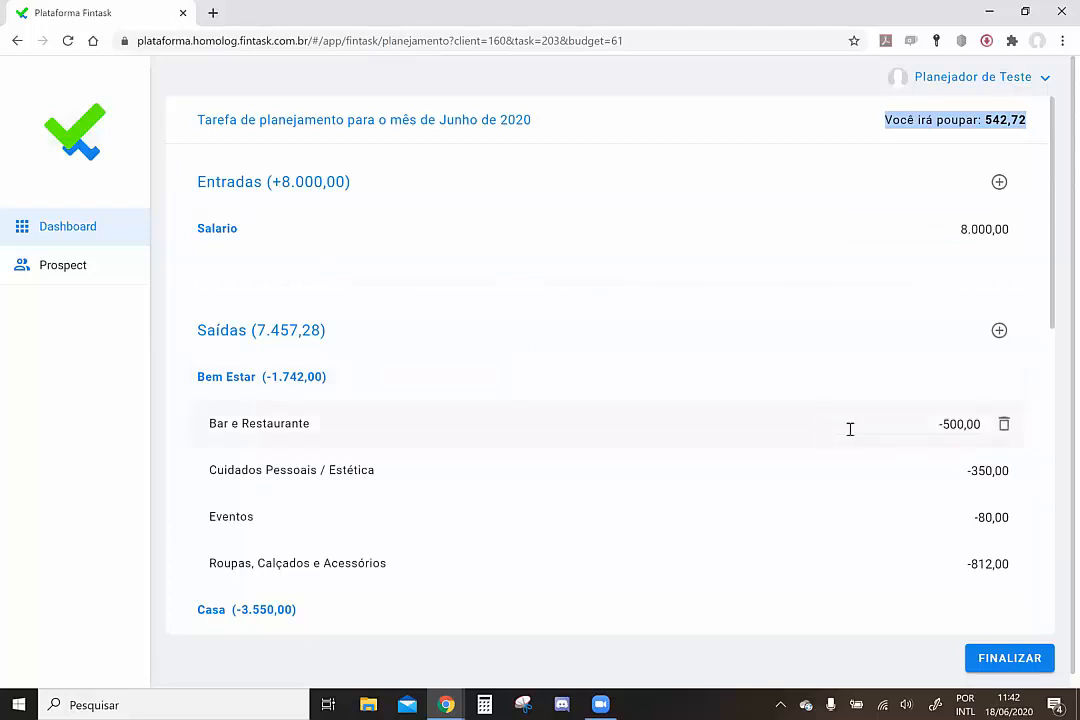
Set Bar e Restaurante to 300, Roupas to 500 and Cuidados Pessoais to 250
left_click_drag(962, 424, 944, 427)
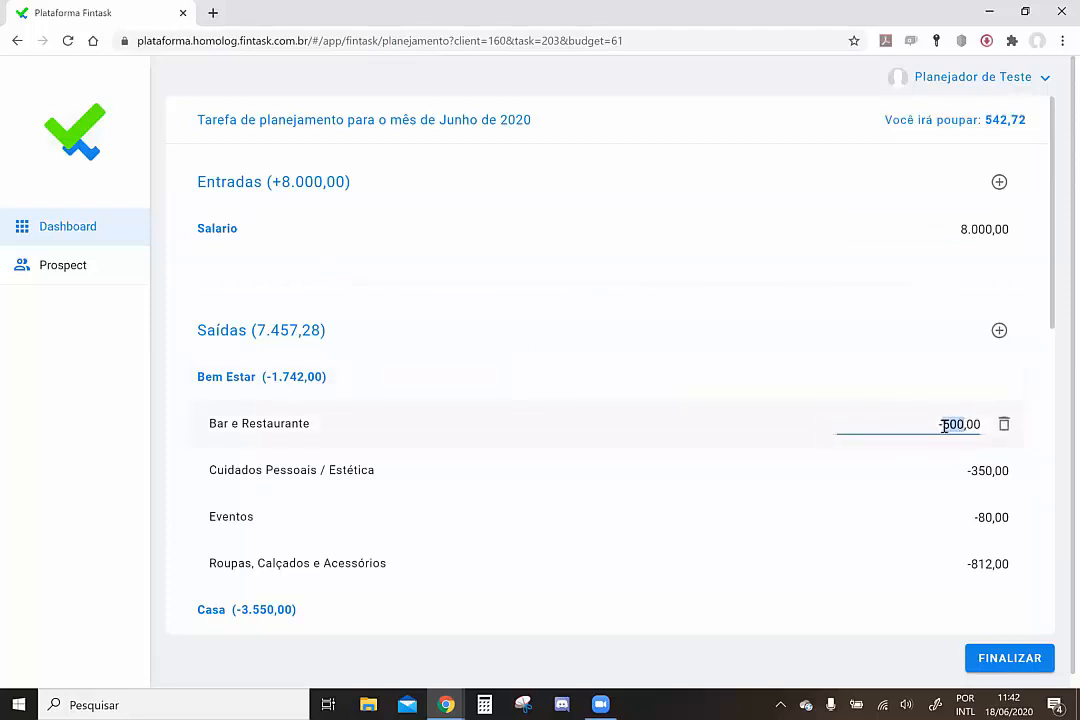
type("300")
left_click(716, 422)
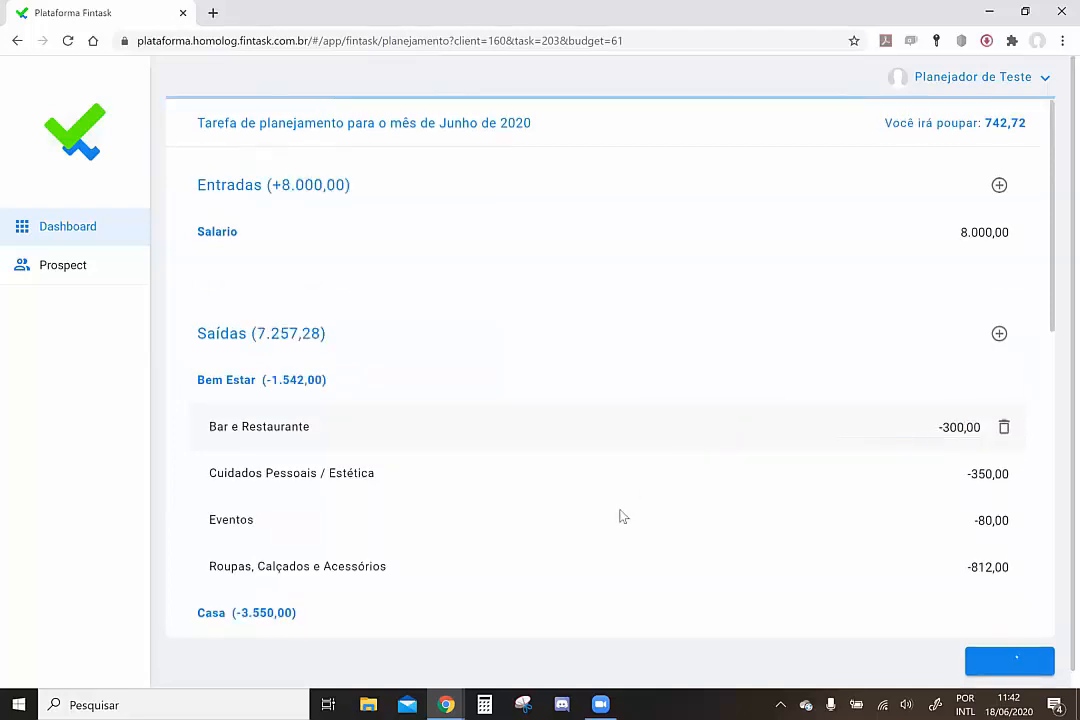
left_click_drag(961, 565, 950, 566)
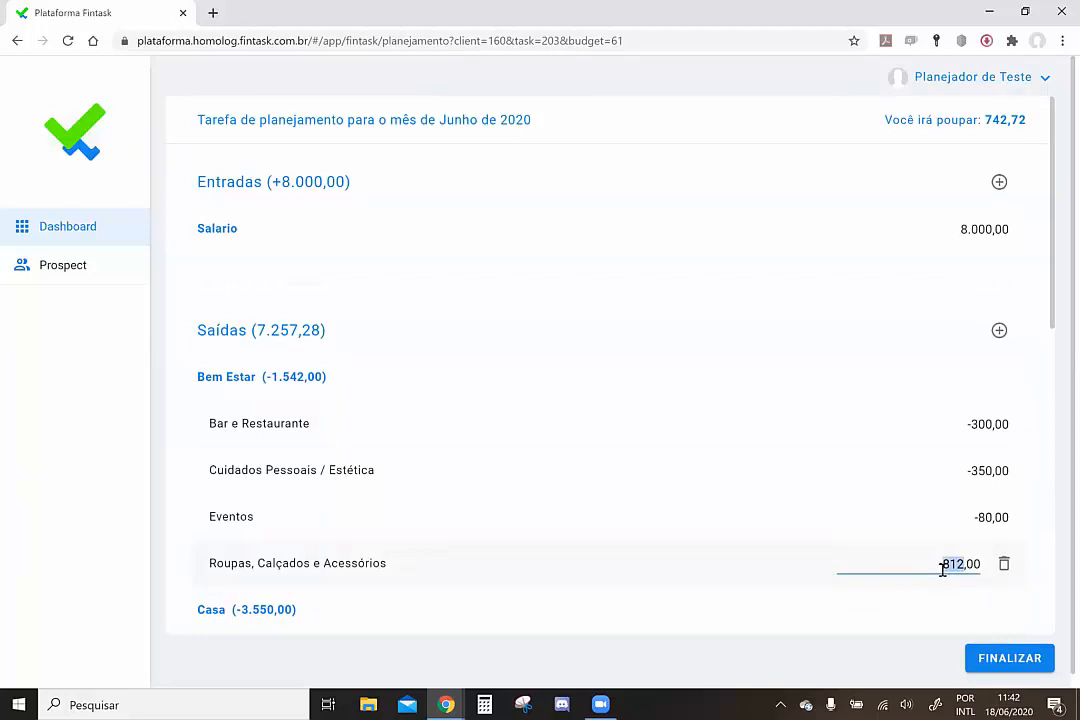
type("500")
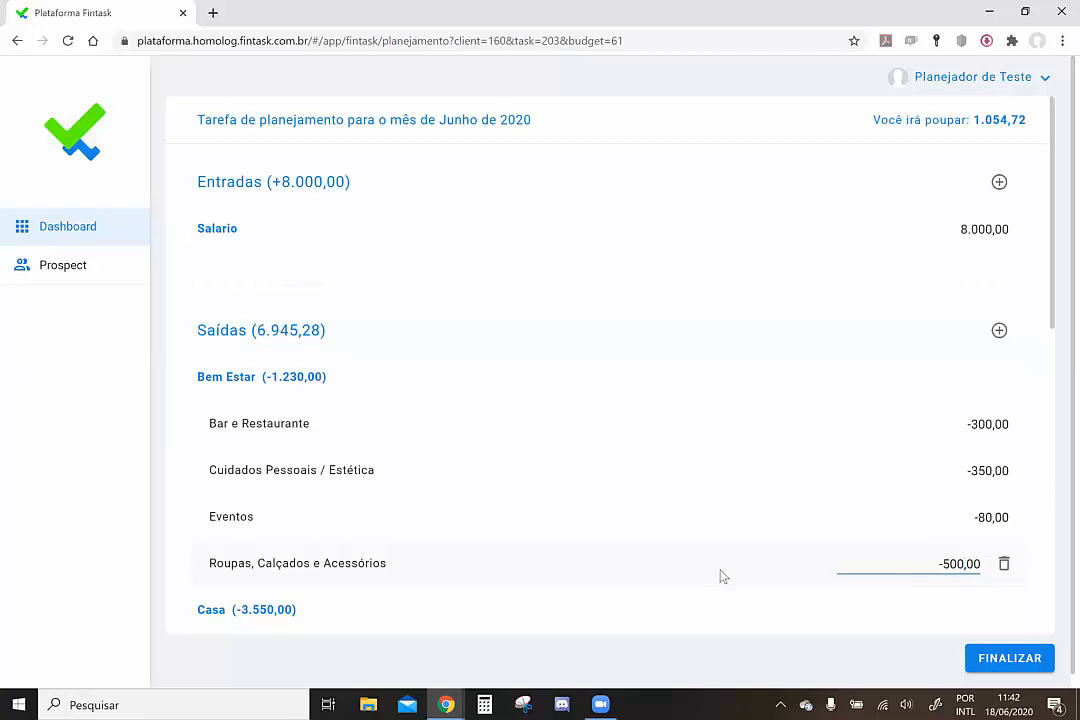
left_click(722, 576)
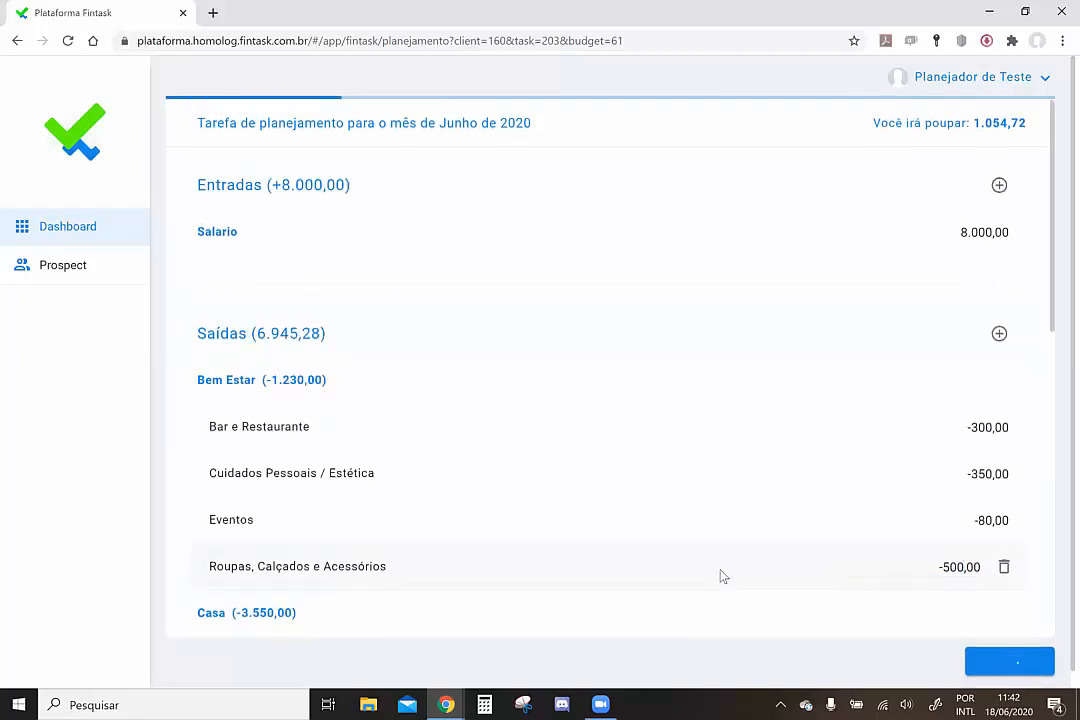
left_click(949, 470)
type("250")
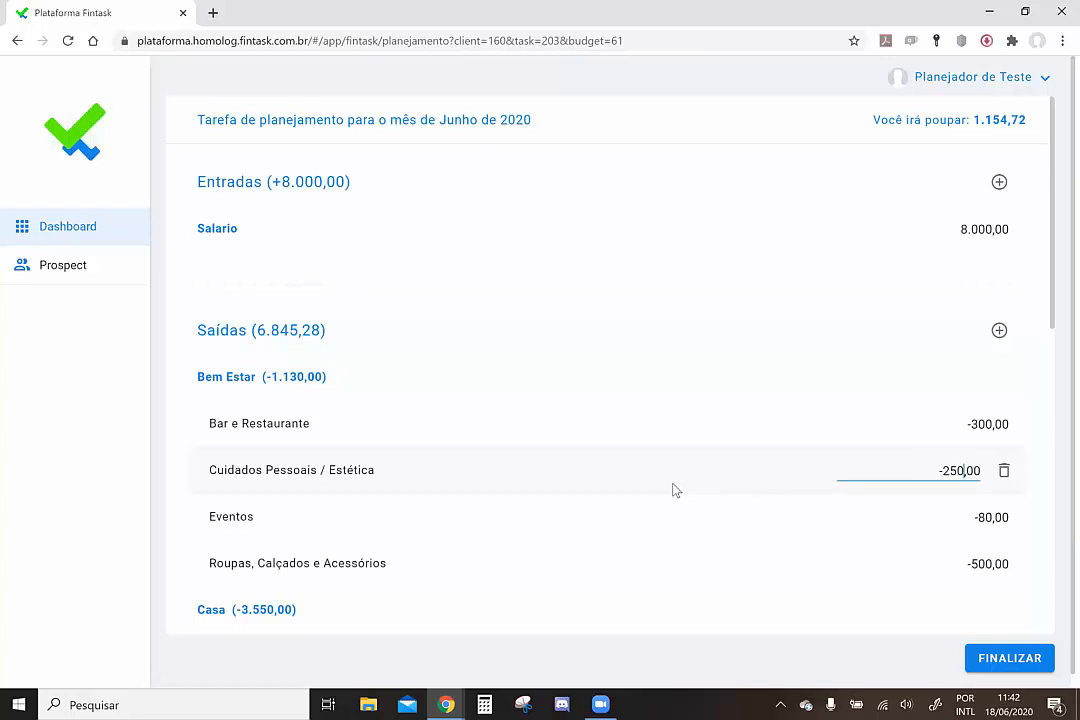
Delete the Taxa bancária expense from the Outros group
scroll(673, 490, "down", 4)
scroll(673, 490, "down", 1)
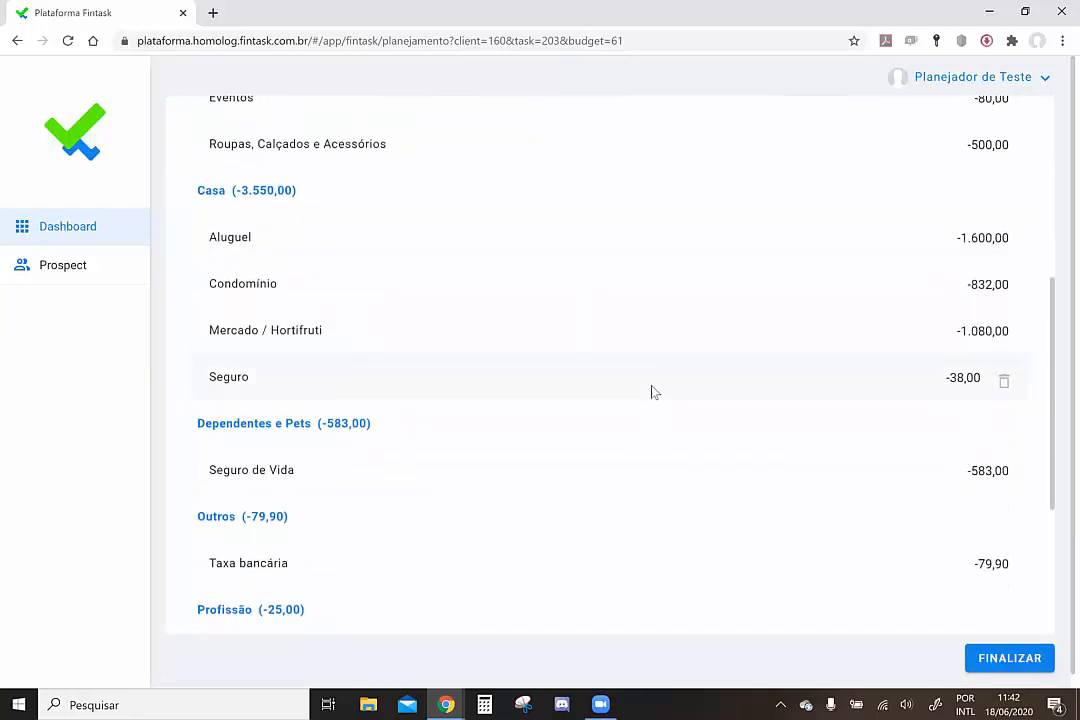
scroll(651, 392, "down", 3)
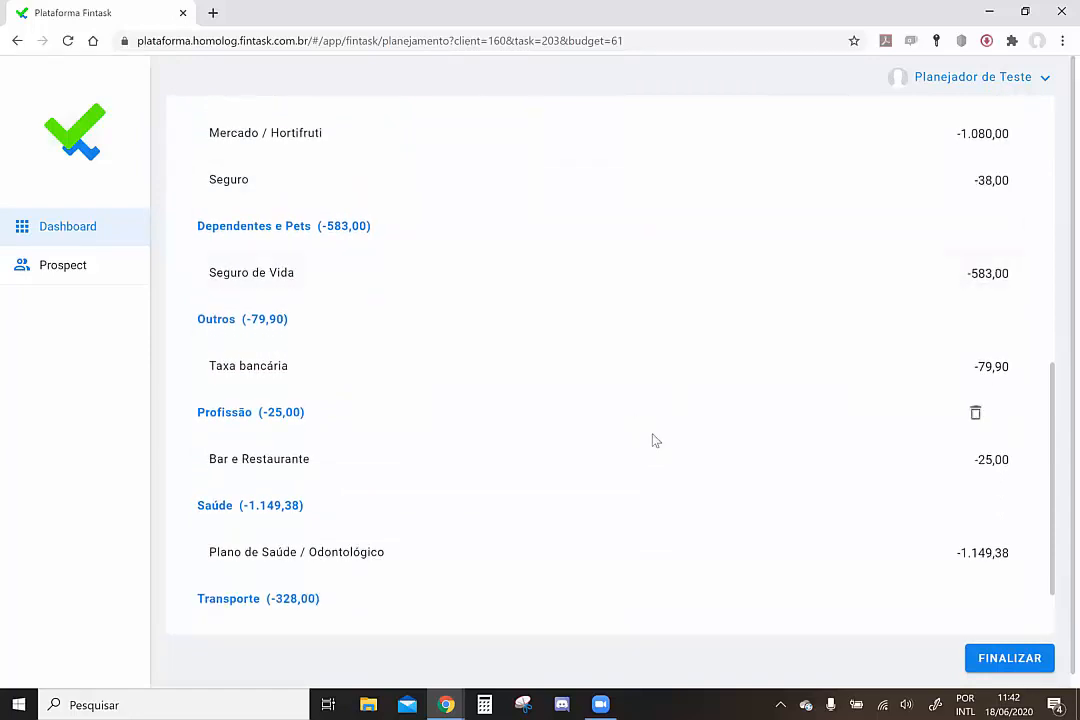
scroll(652, 441, "down", 2)
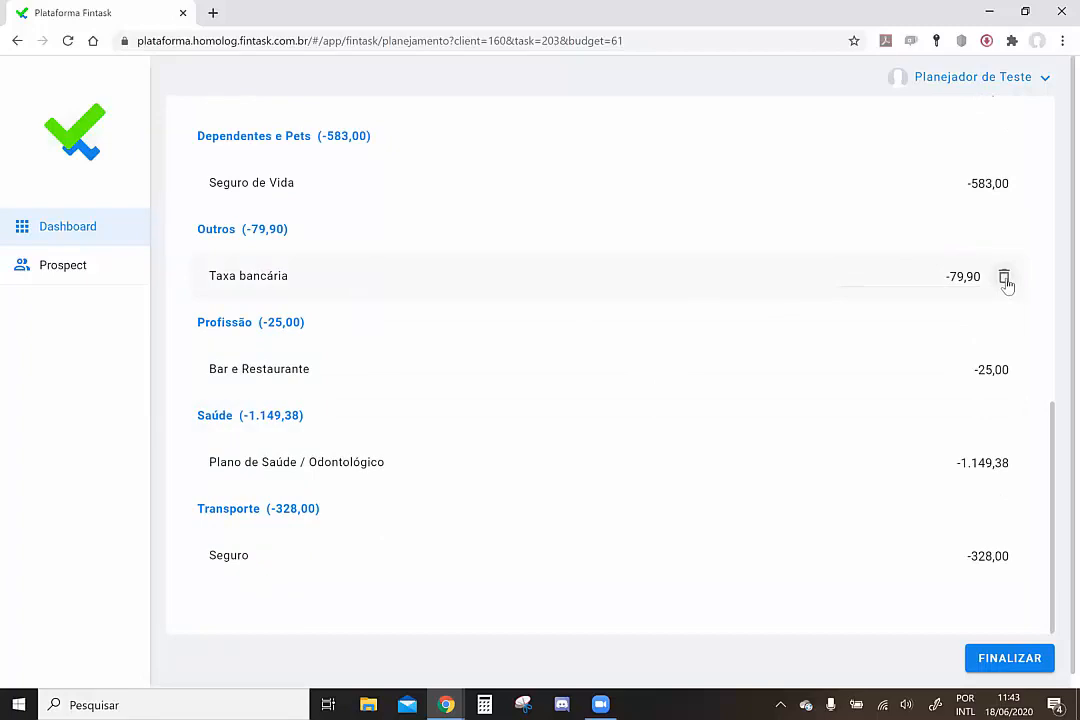
left_click(1005, 278)
left_click(710, 429)
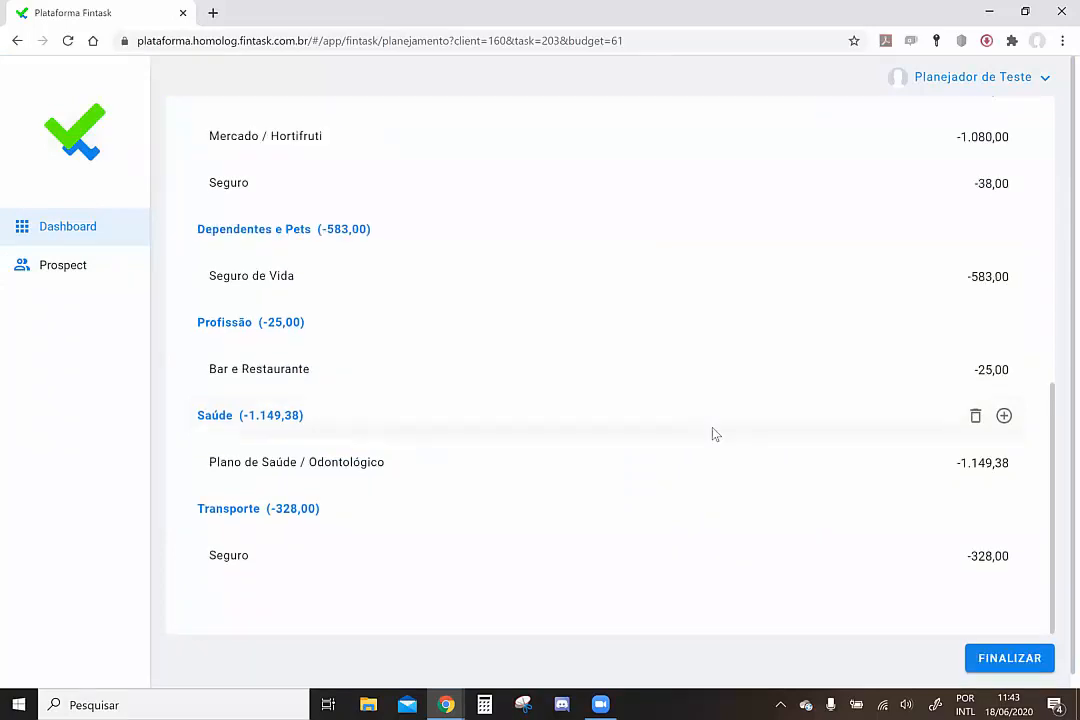
scroll(772, 347, "up", 3)
scroll(772, 347, "up", 4)
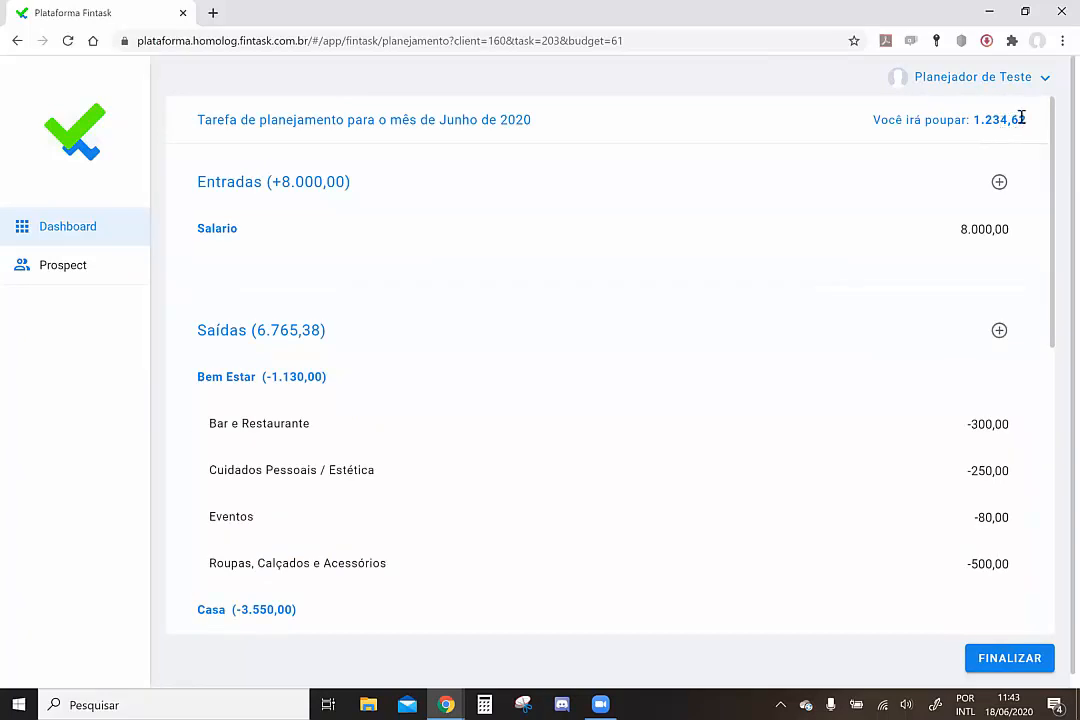
Finalize the June plan with 1.234,62 savings, then switch to the client's browser window
left_click_drag(1028, 119, 971, 119)
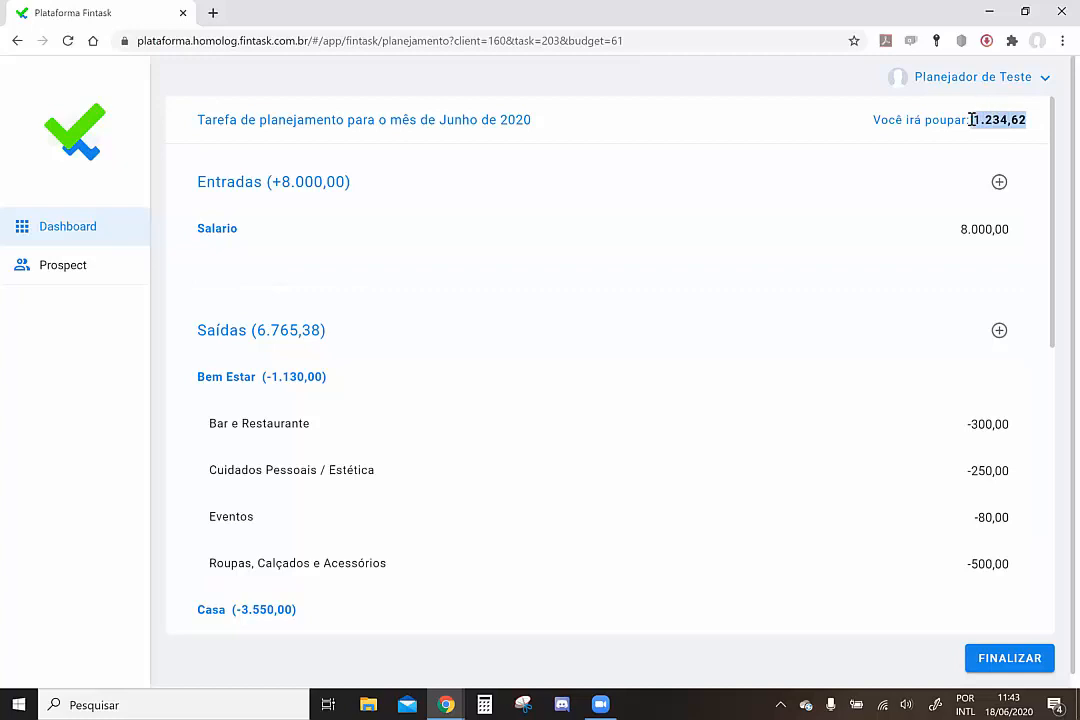
left_click(1020, 664)
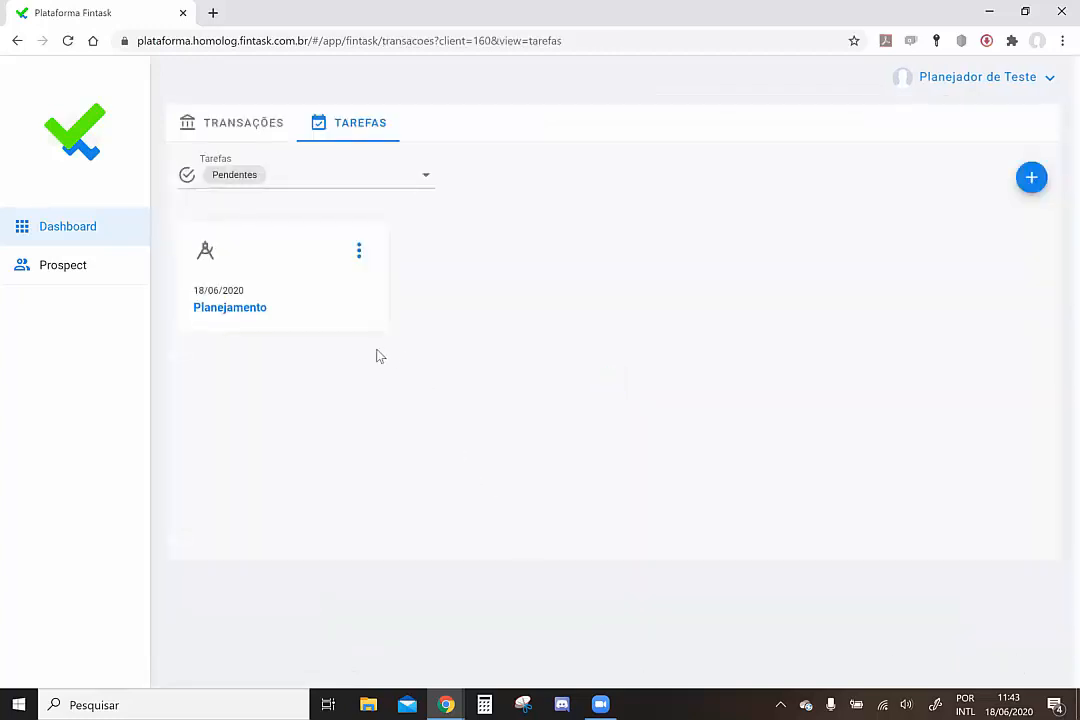
left_click(87, 236)
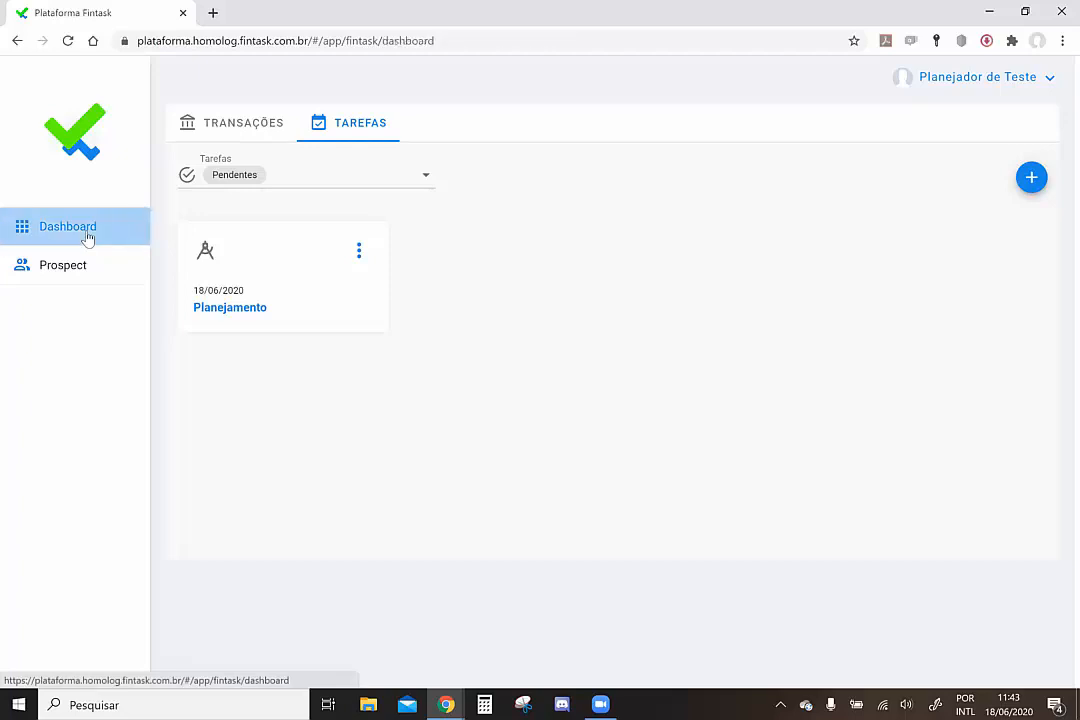
mouse_move(446, 705)
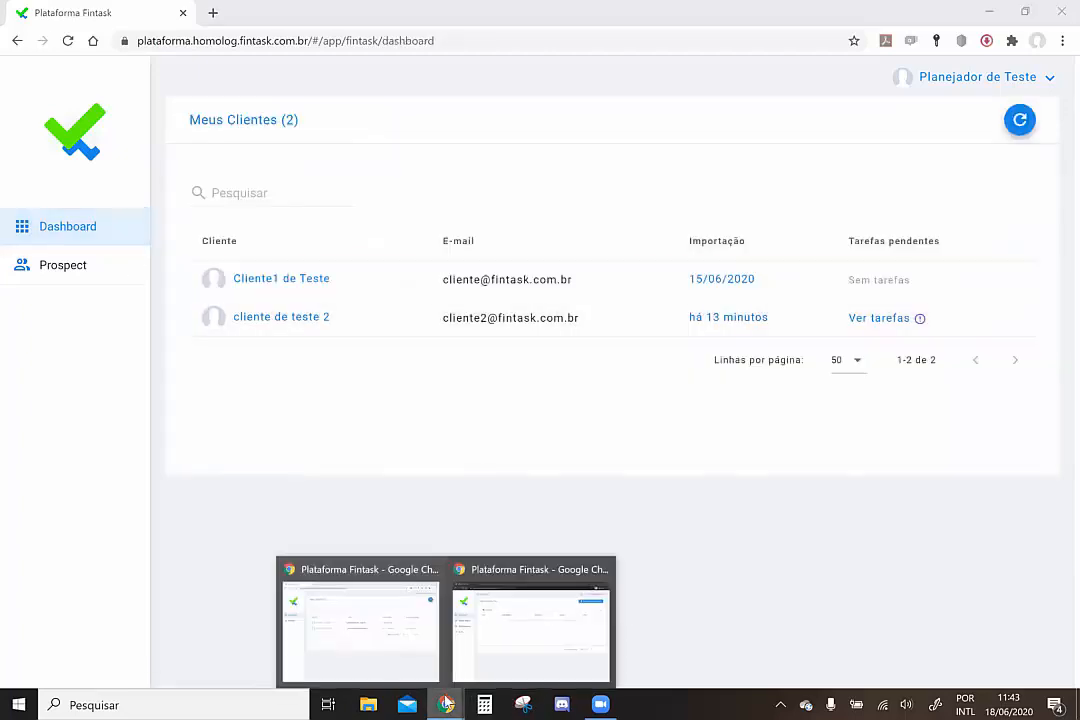
left_click(490, 637)
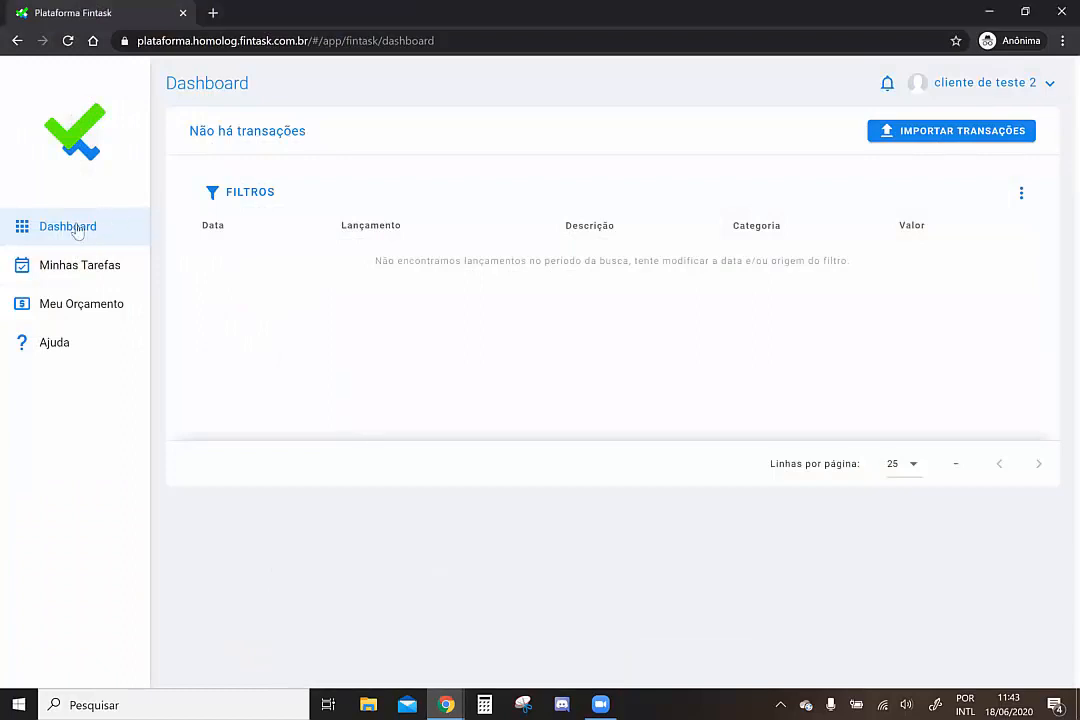
Reload the client's page, open Minhas Tarefas and show the Planejamento task notification
left_click(409, 41)
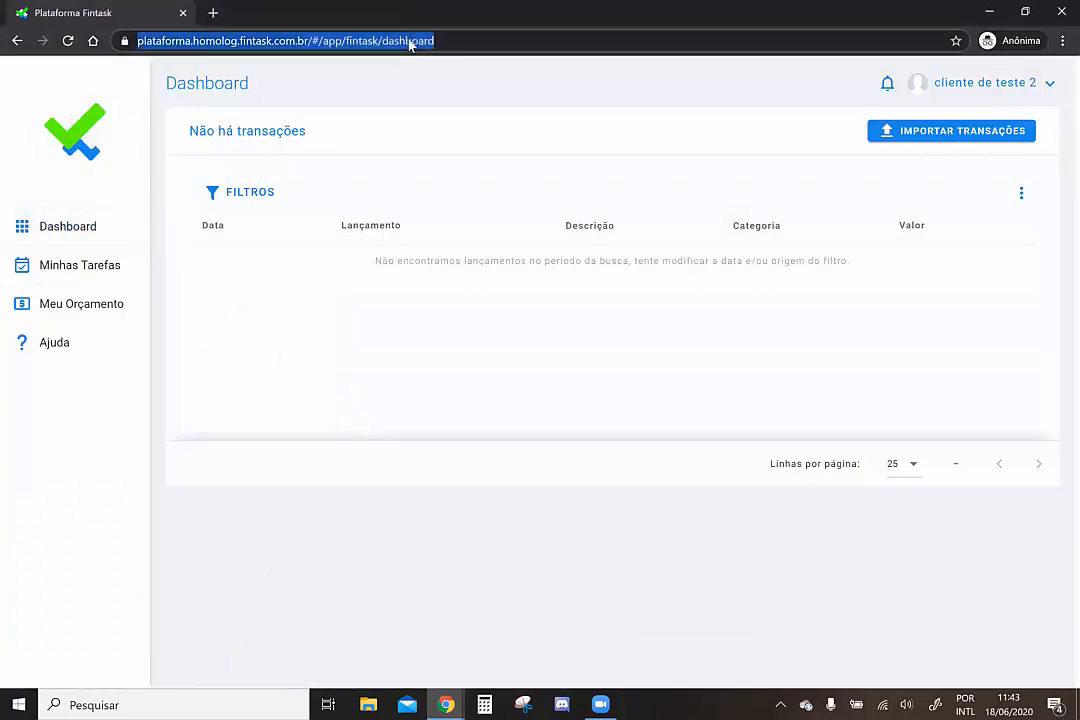
key("Return")
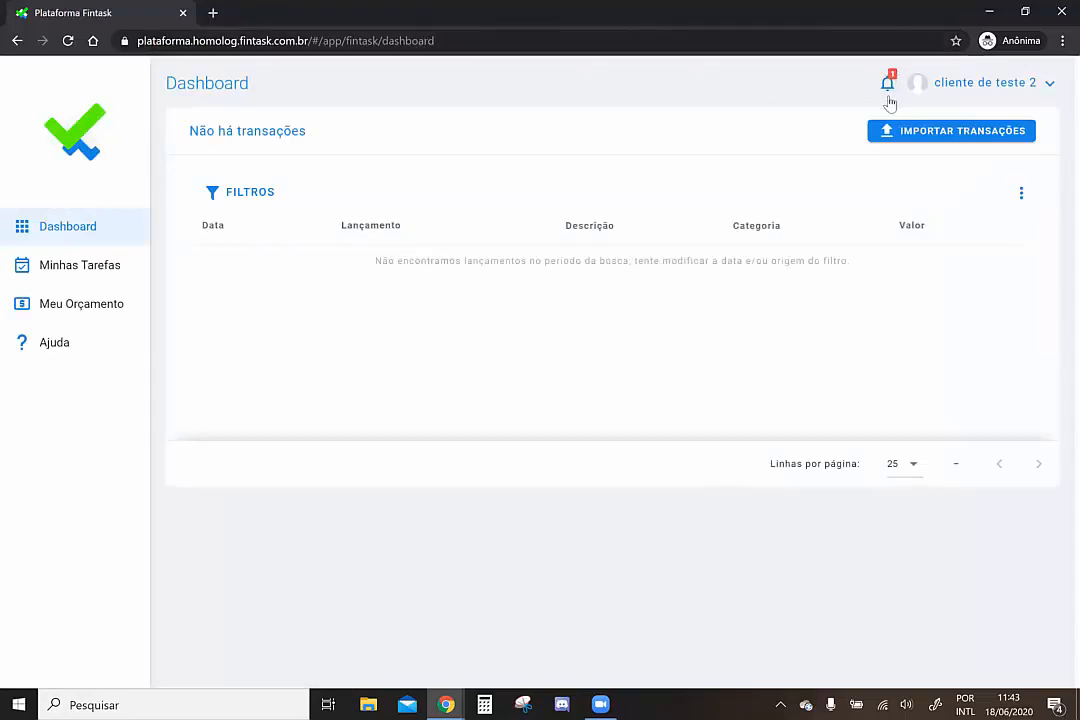
left_click(83, 275)
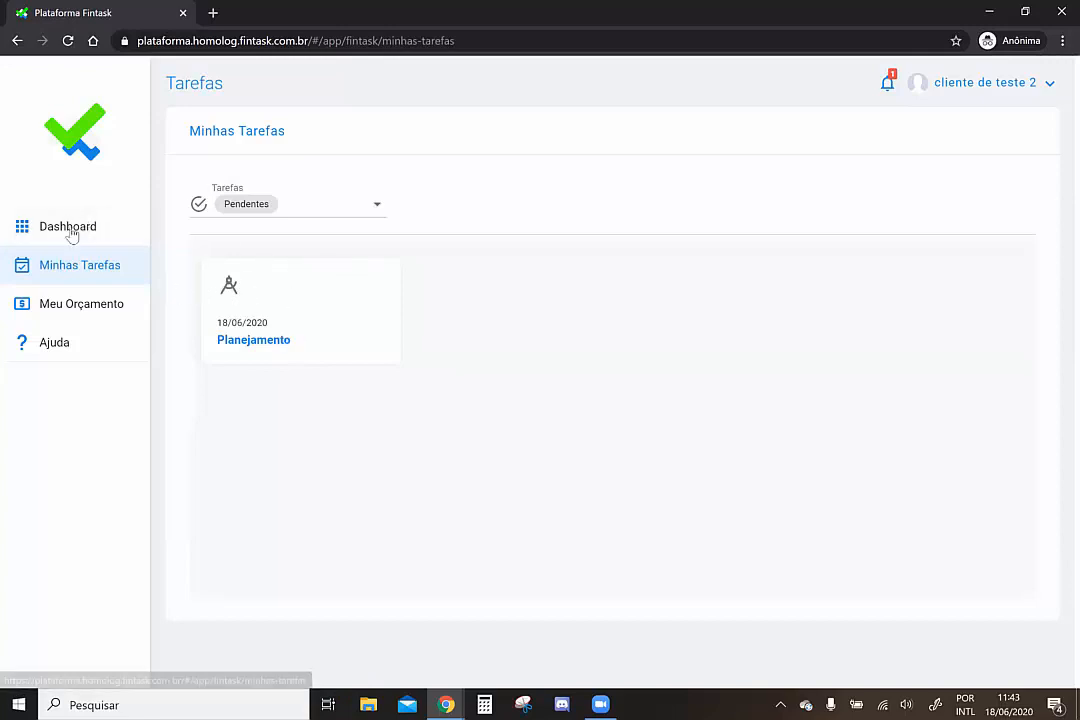
left_click(884, 86)
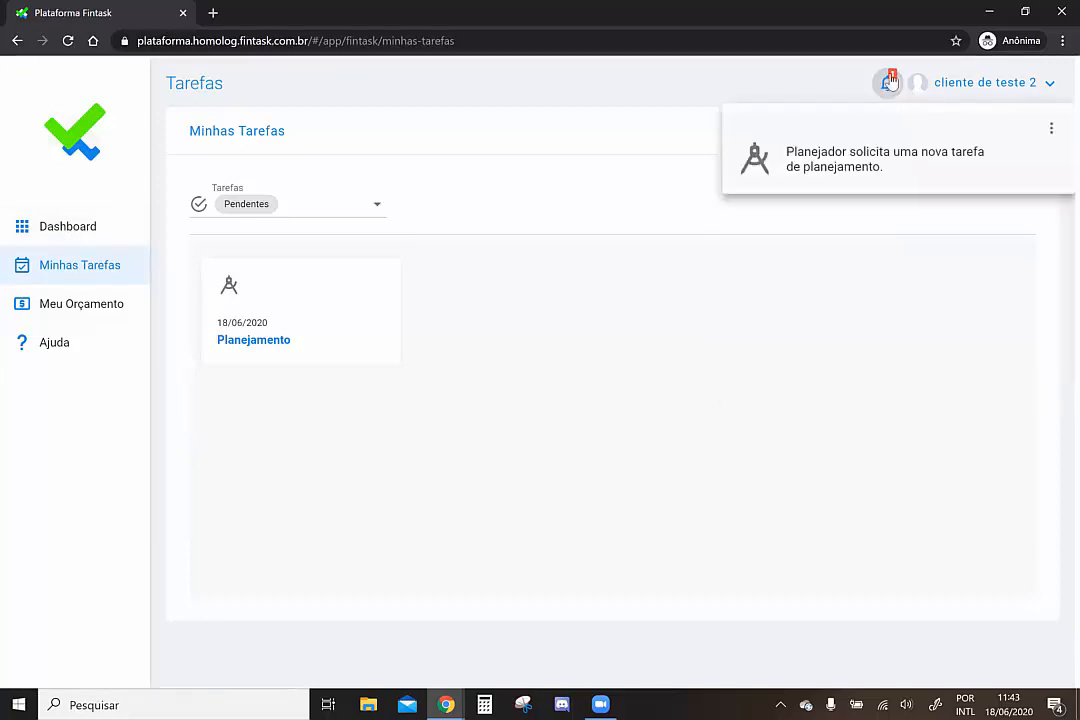
Open the planning task from the notification and add a Bonus income category
left_click(815, 160)
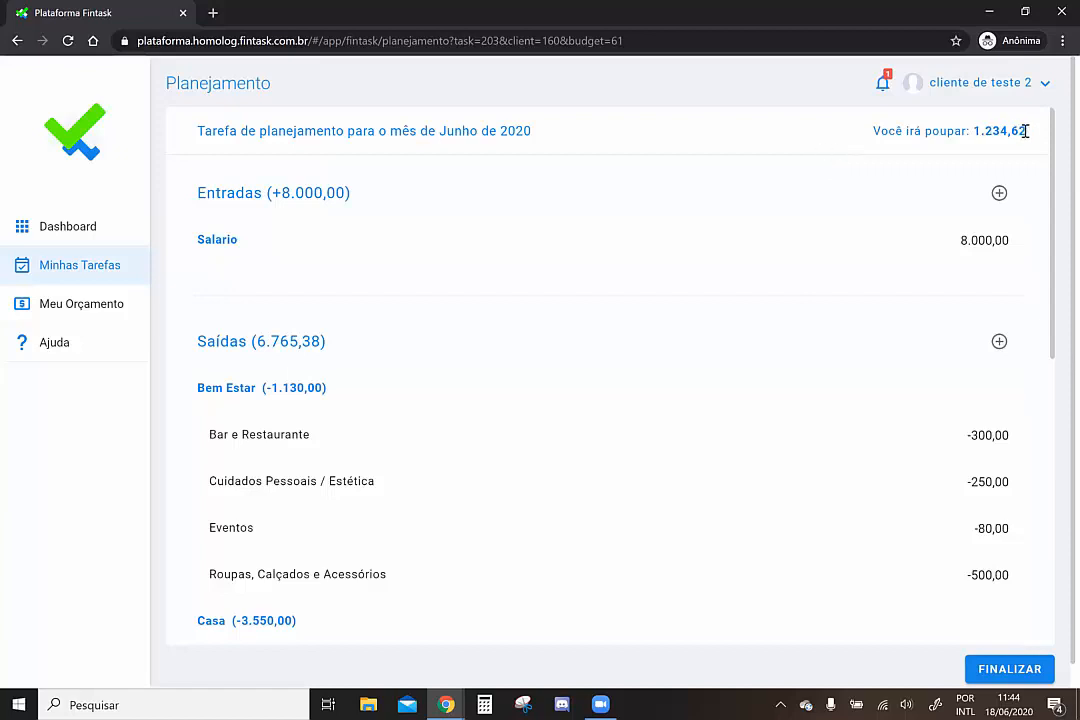
left_click_drag(1025, 131, 974, 132)
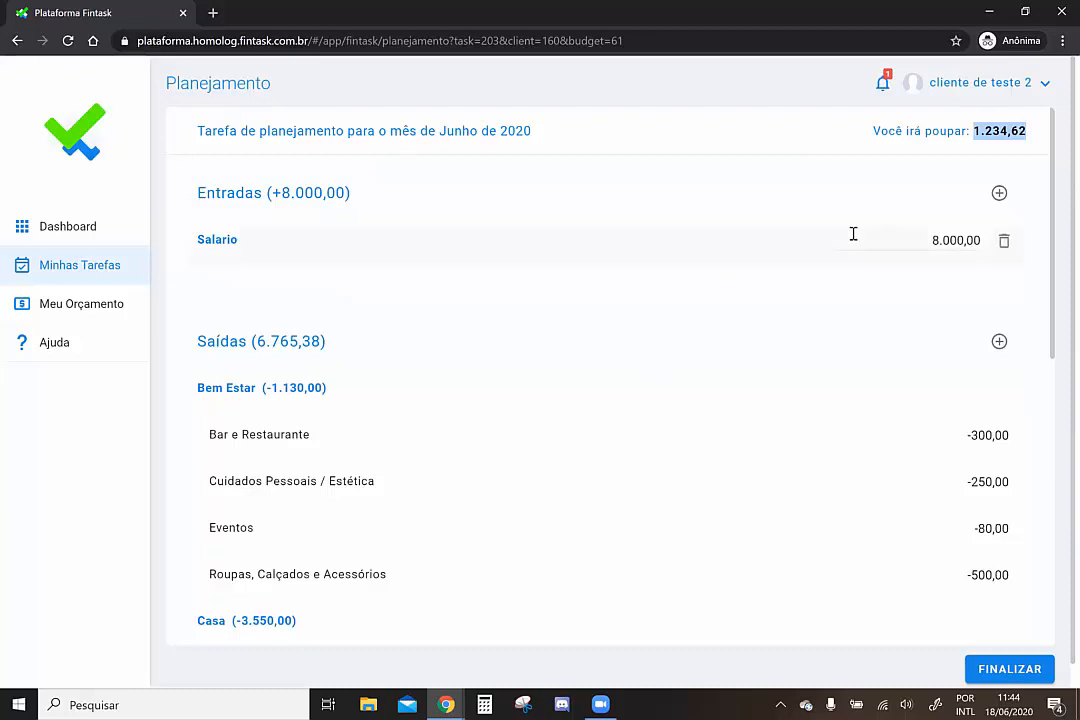
left_click(1000, 195)
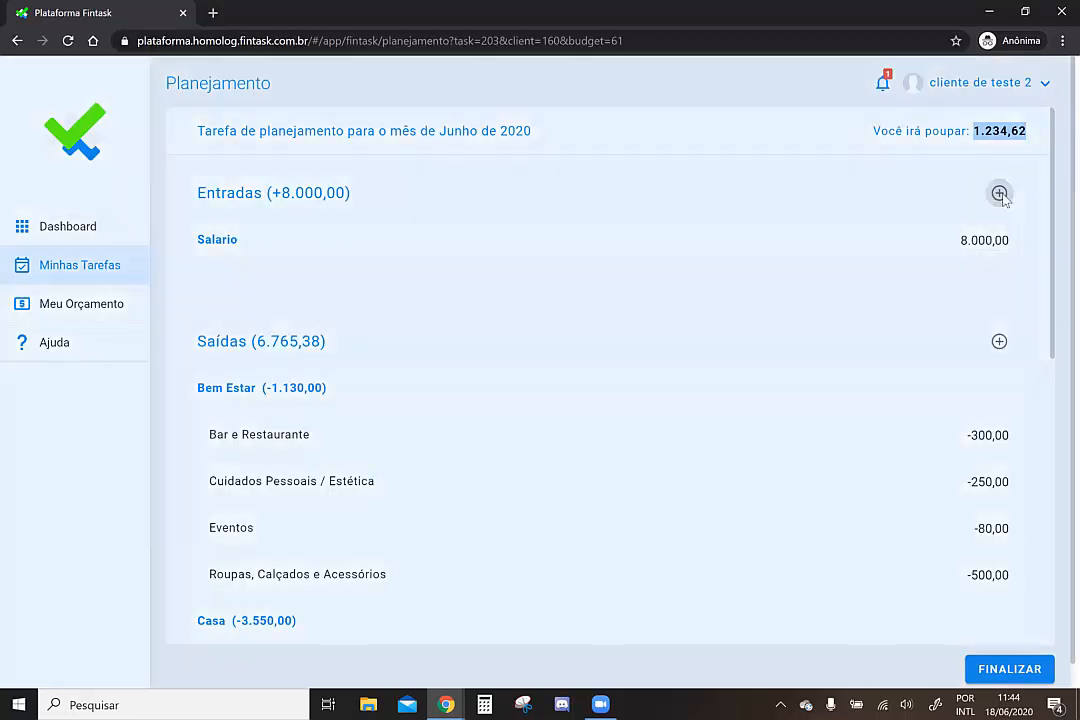
left_click(456, 371)
type("bonus")
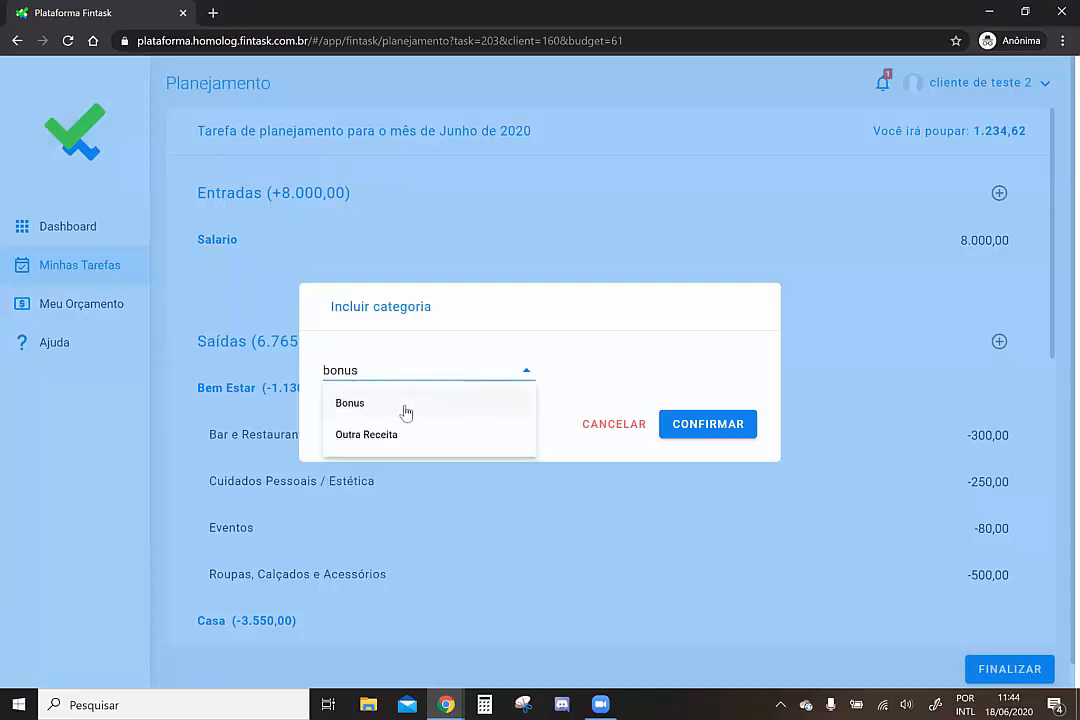
left_click(405, 406)
left_click(692, 427)
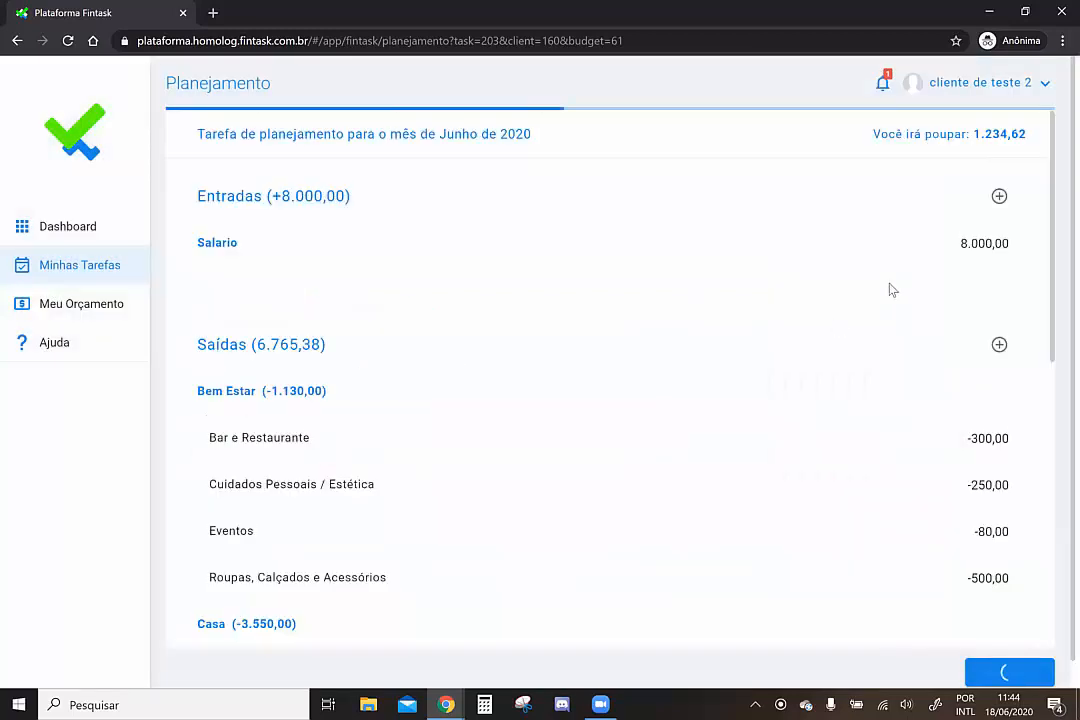
Enter 500,00 as the Bonus amount, raising savings to 1.734,62
left_click(959, 240)
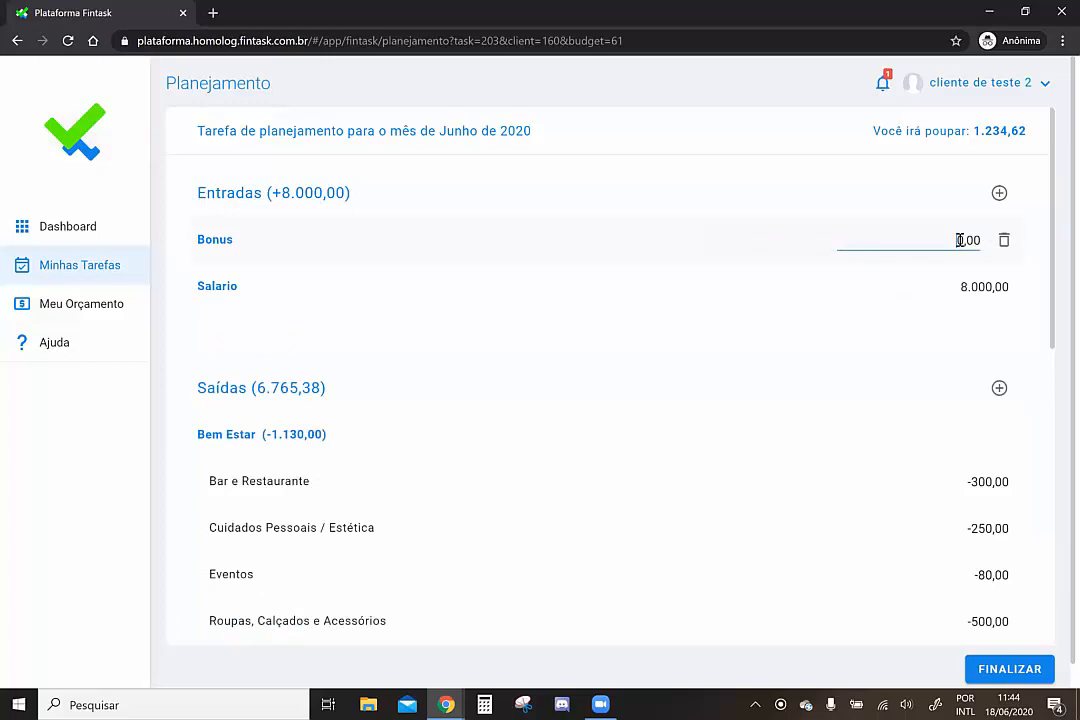
type("500")
left_click(753, 290)
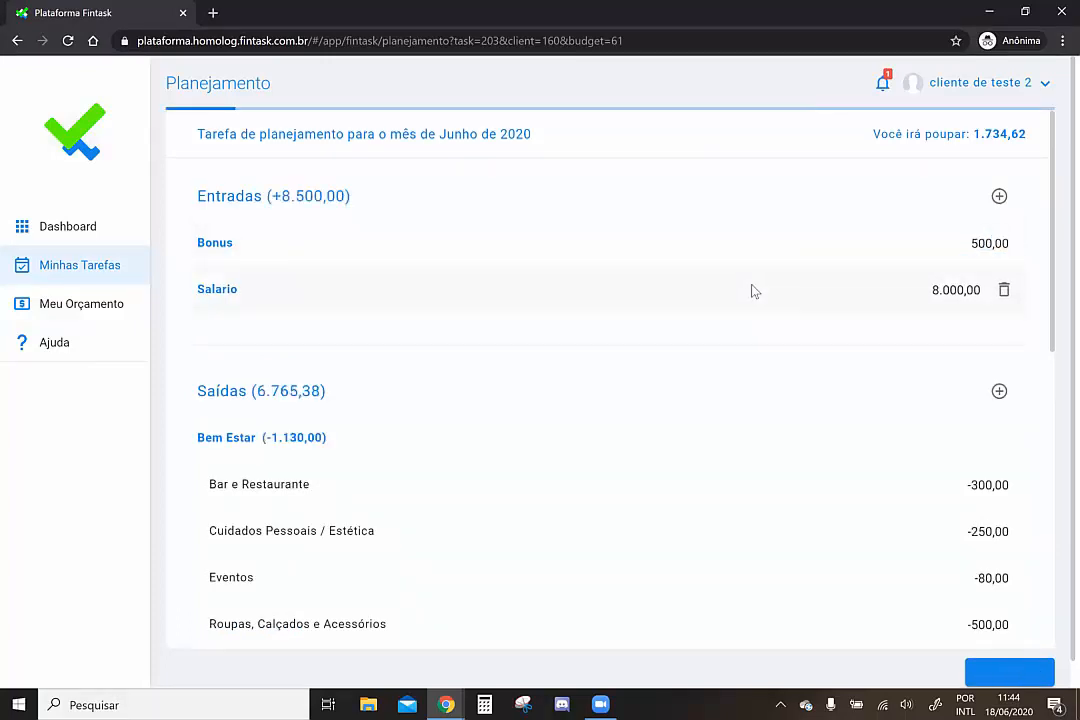
scroll(754, 290, "down", 3)
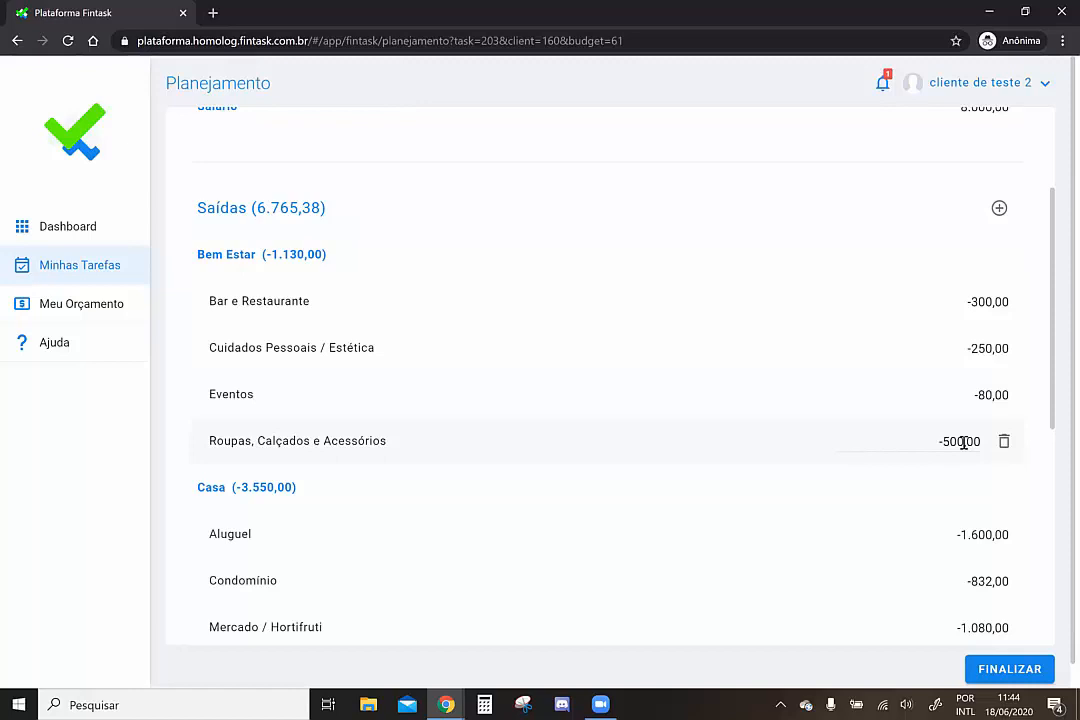
Change Roupas, Calçados e Acessórios to -700,00 and Eventos to -40,00
left_click_drag(963, 443, 949, 443)
type("700")
left_click(703, 449)
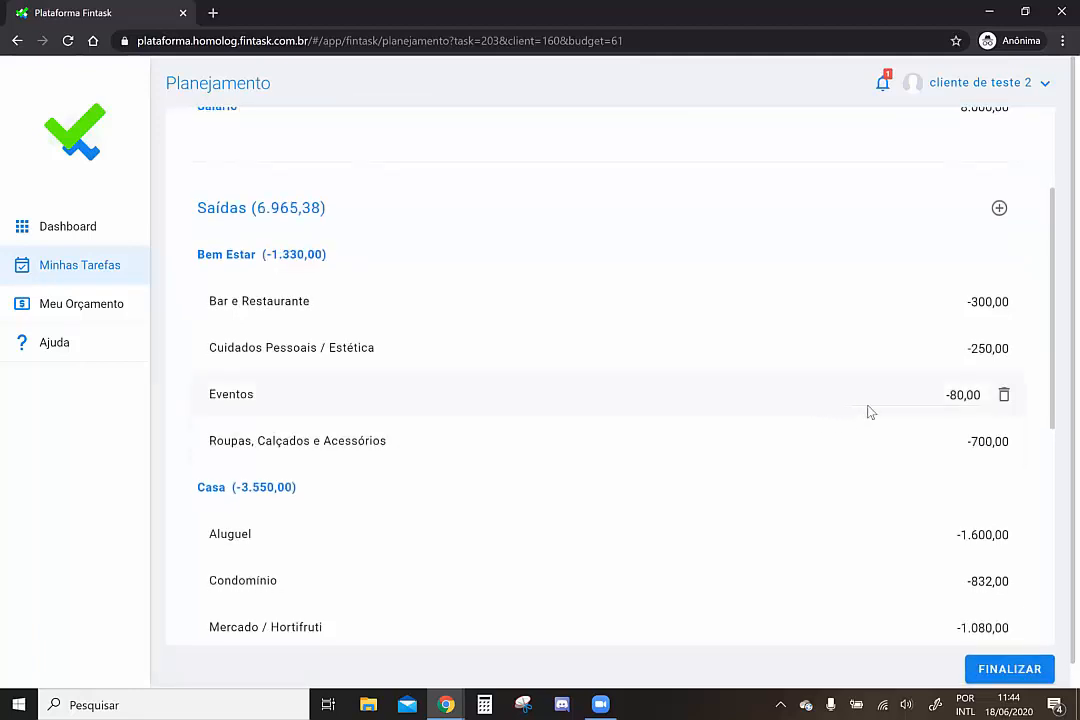
left_click(958, 395)
type("4")
left_click(548, 397)
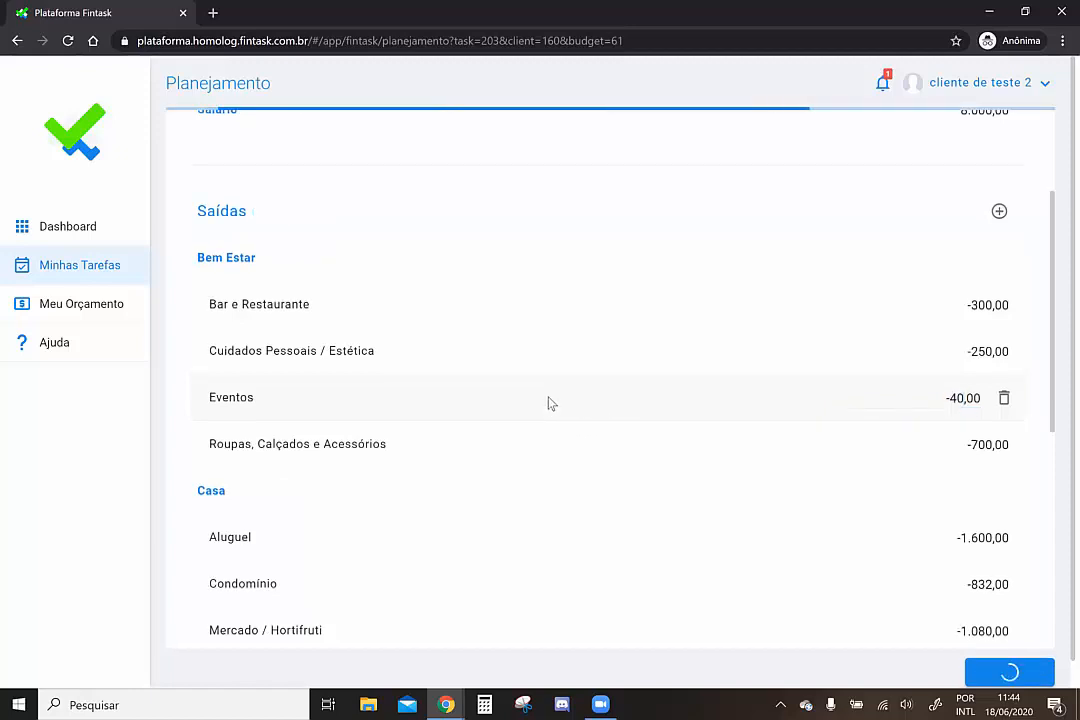
Review the plan and submit it with Saídas 6.925,38 and savings 1.574,62
scroll(548, 397, "up", 2)
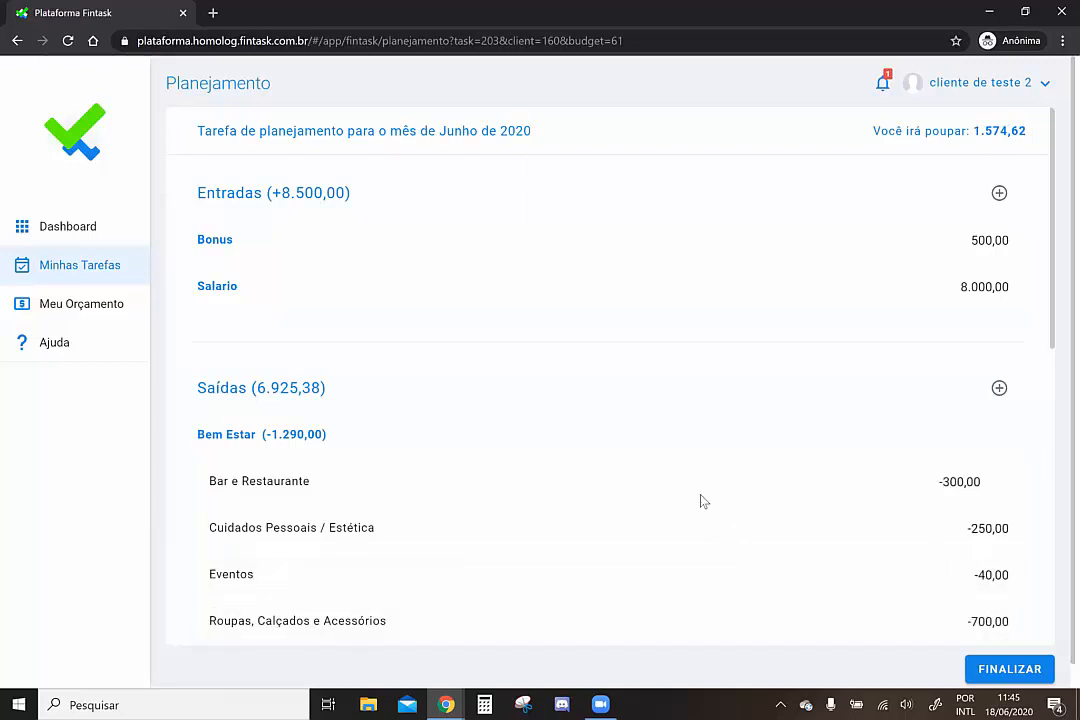
scroll(701, 501, "down", 7)
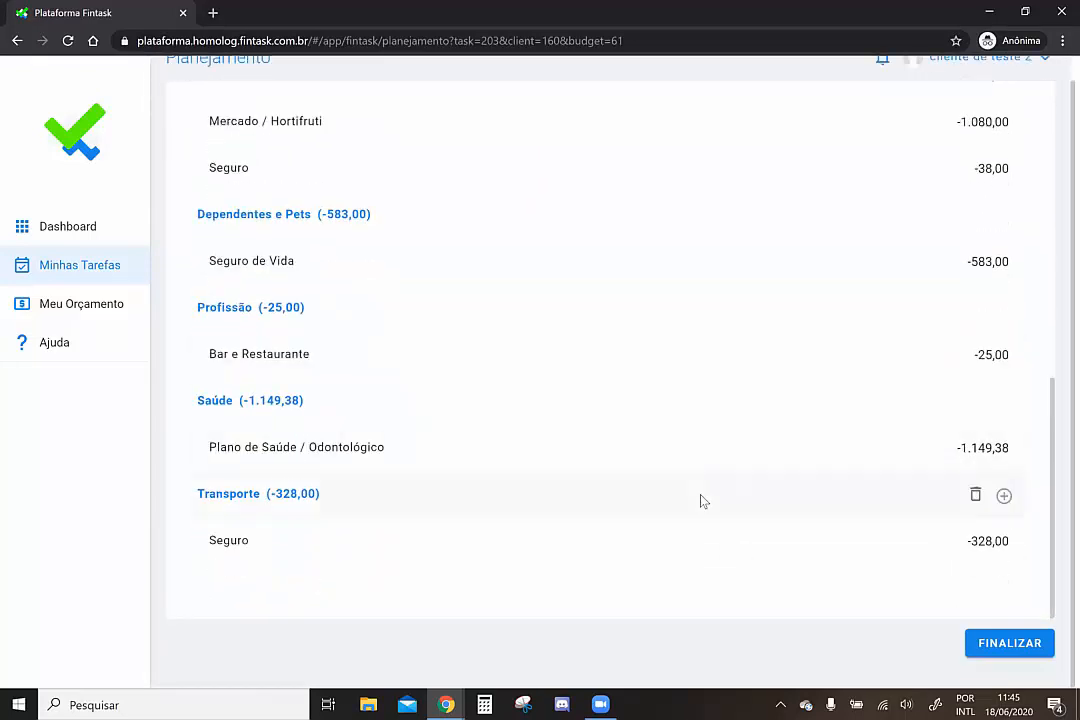
scroll(700, 500, "up", 2)
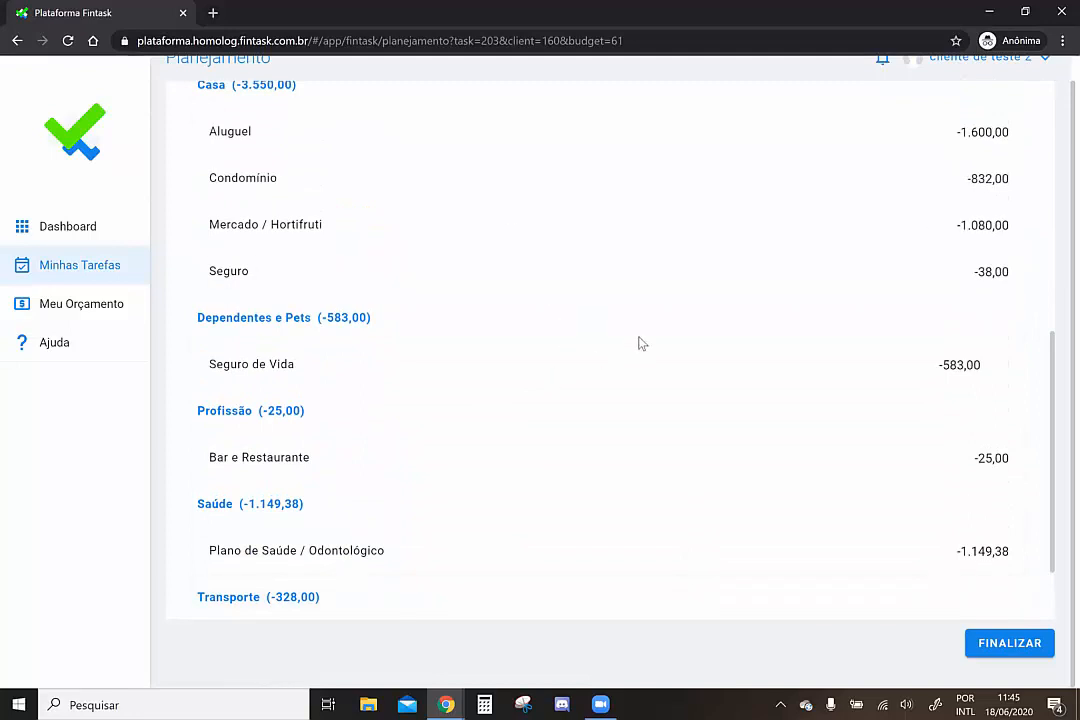
scroll(535, 362, "up", 1)
scroll(535, 362, "up", 5)
scroll(535, 362, "up", 1)
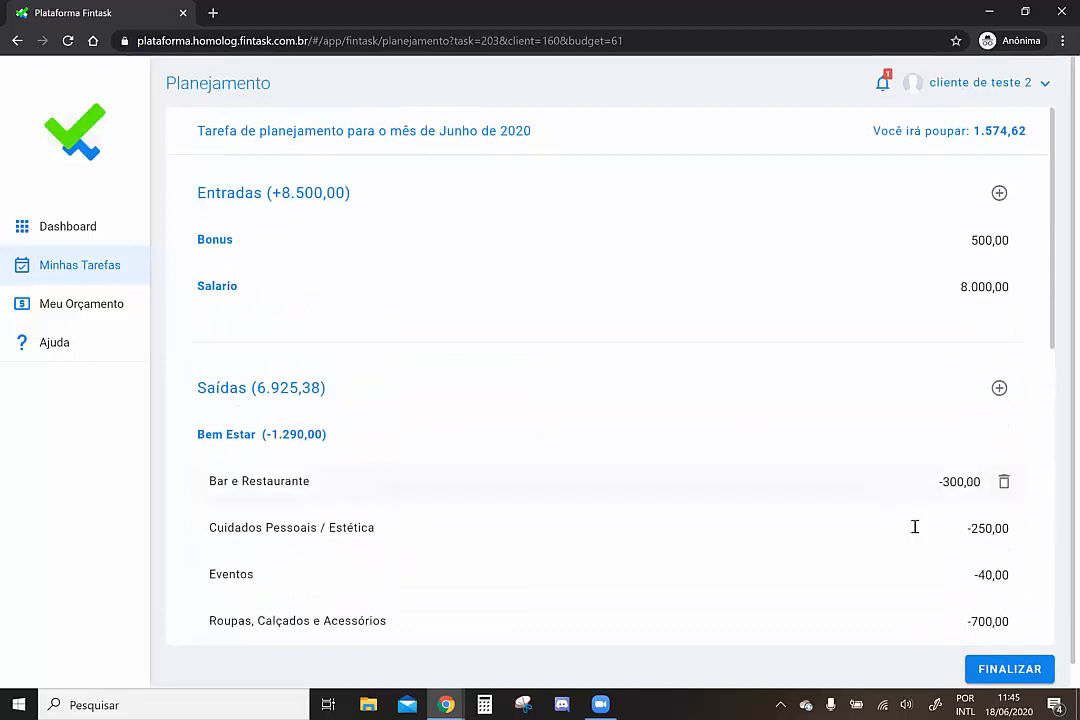
left_click(1002, 674)
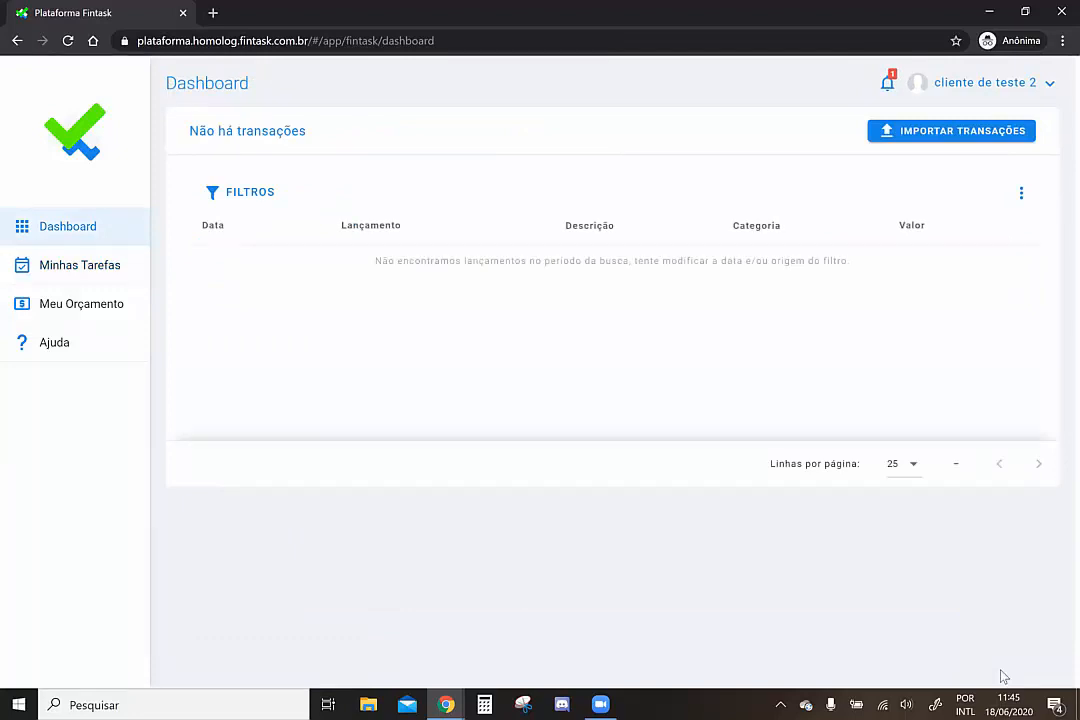
Open Meu Orçamento, view Maio 2020, then switch the Período back to Junho 2020
left_click(76, 311)
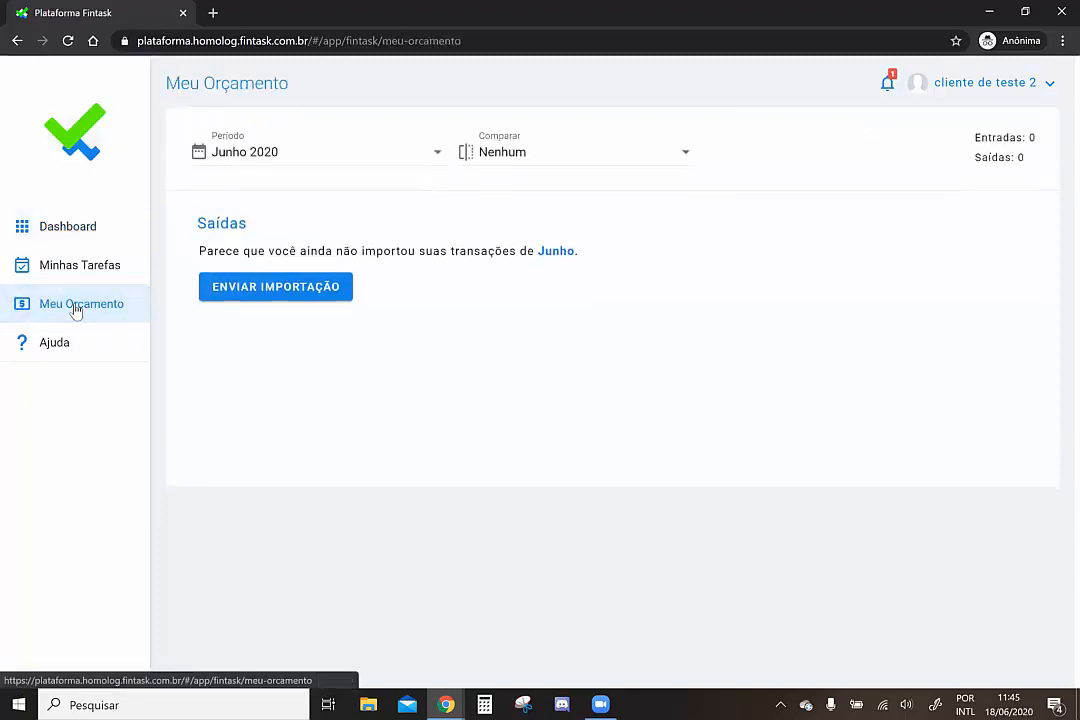
left_click(260, 151)
left_click(251, 204)
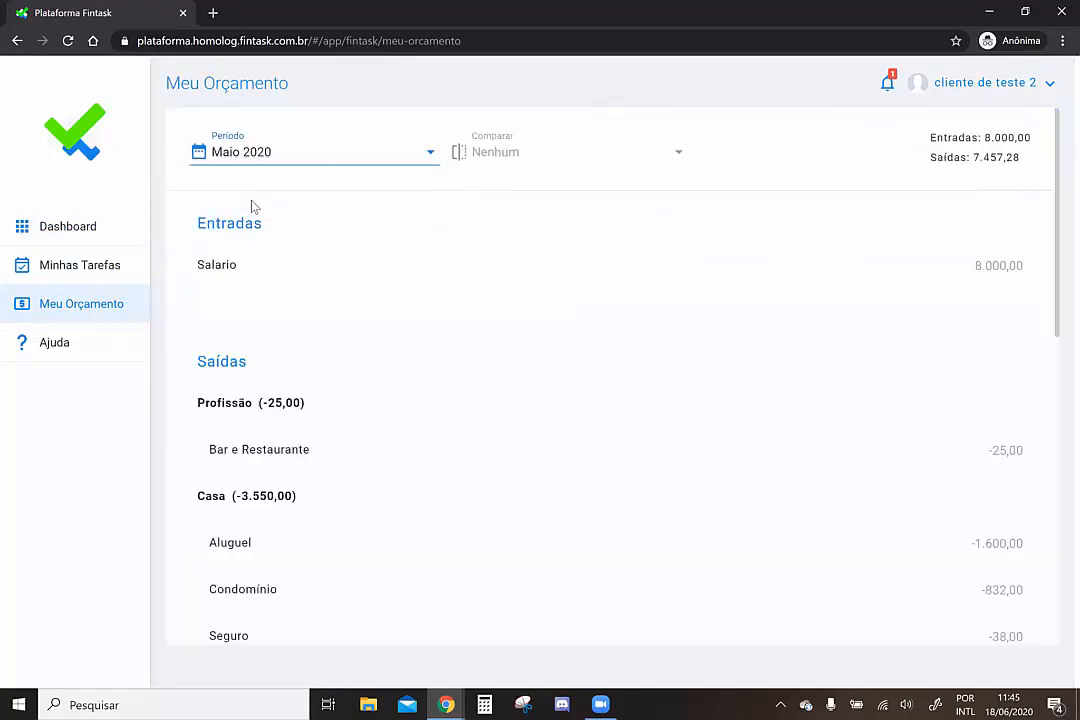
left_click(522, 158)
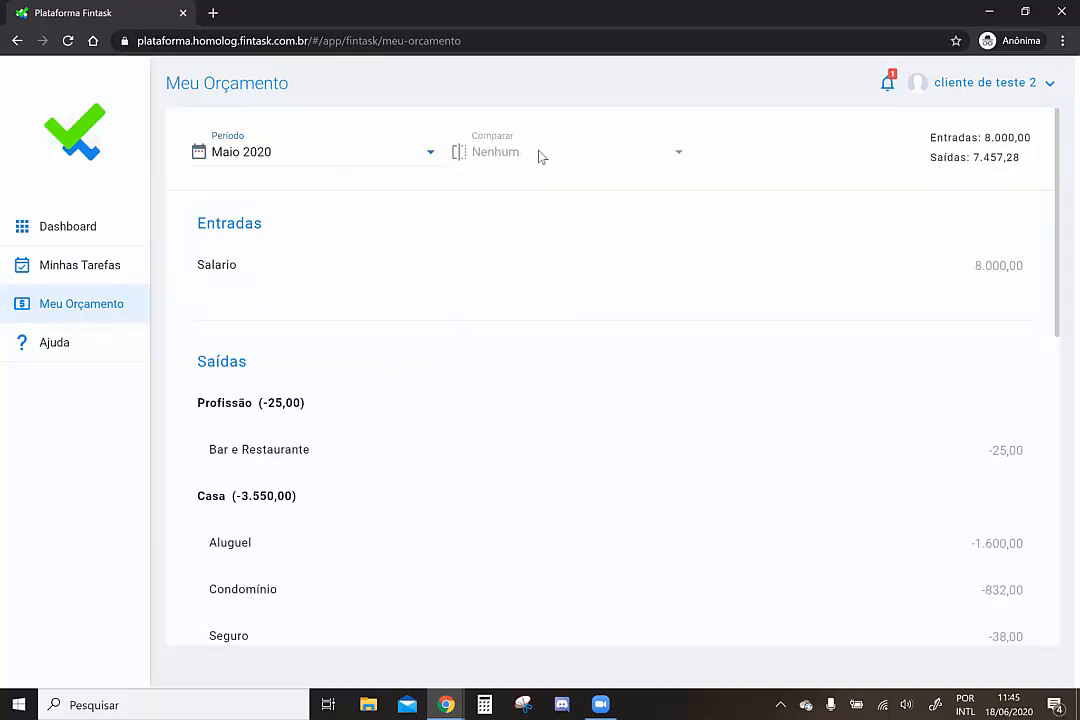
left_click(358, 165)
left_click(315, 172)
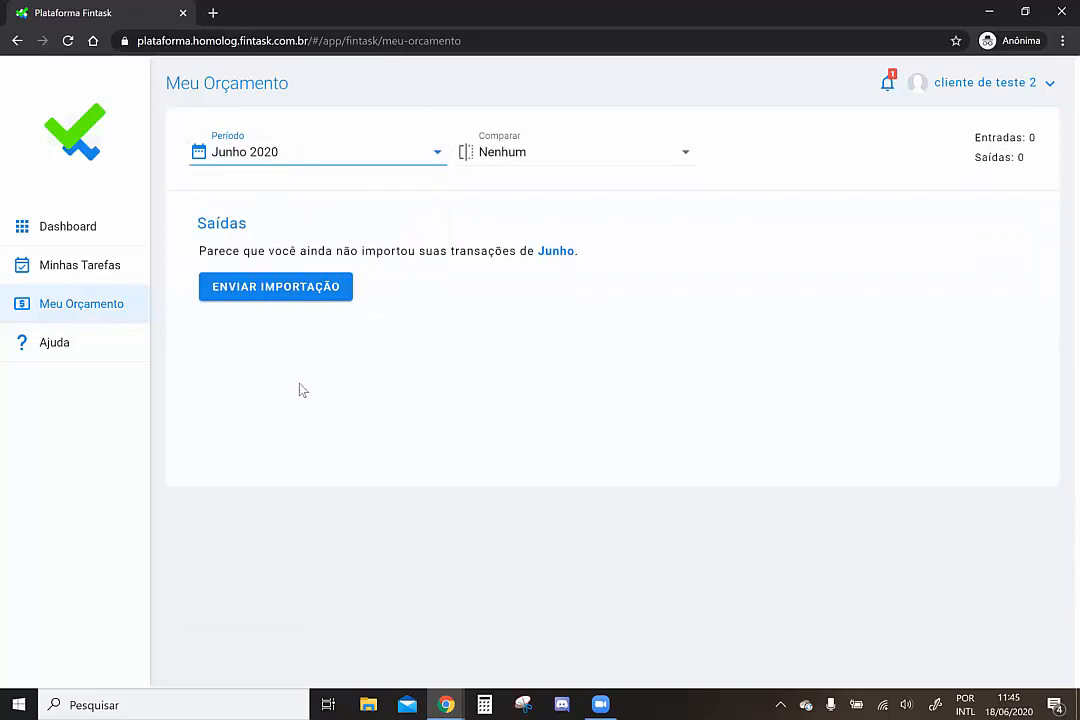
Compare June against Planejado Junho de 2020: planned expenses 6.925,38 versus actual 0,00
left_click(517, 161)
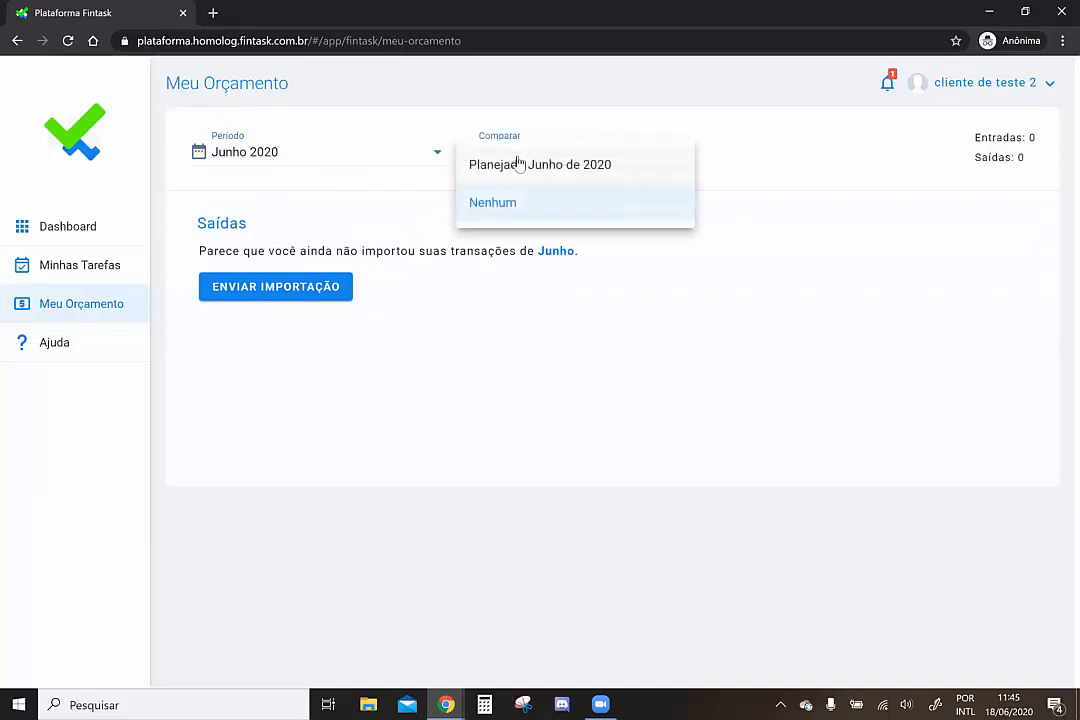
left_click(535, 165)
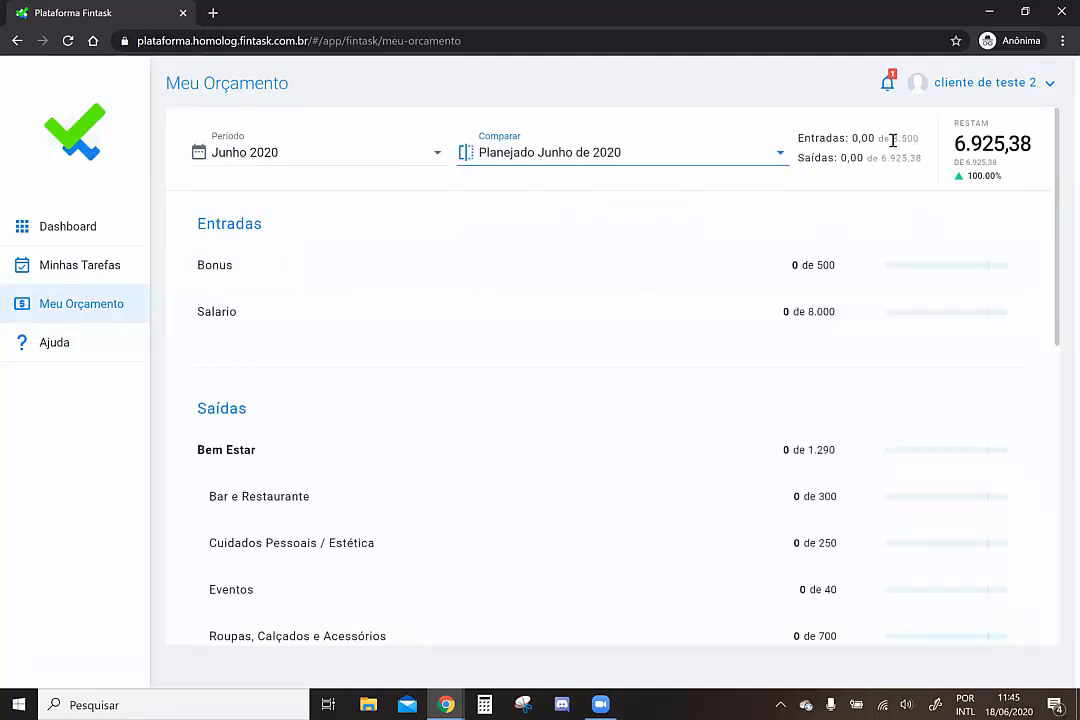
left_click_drag(916, 158, 881, 160)
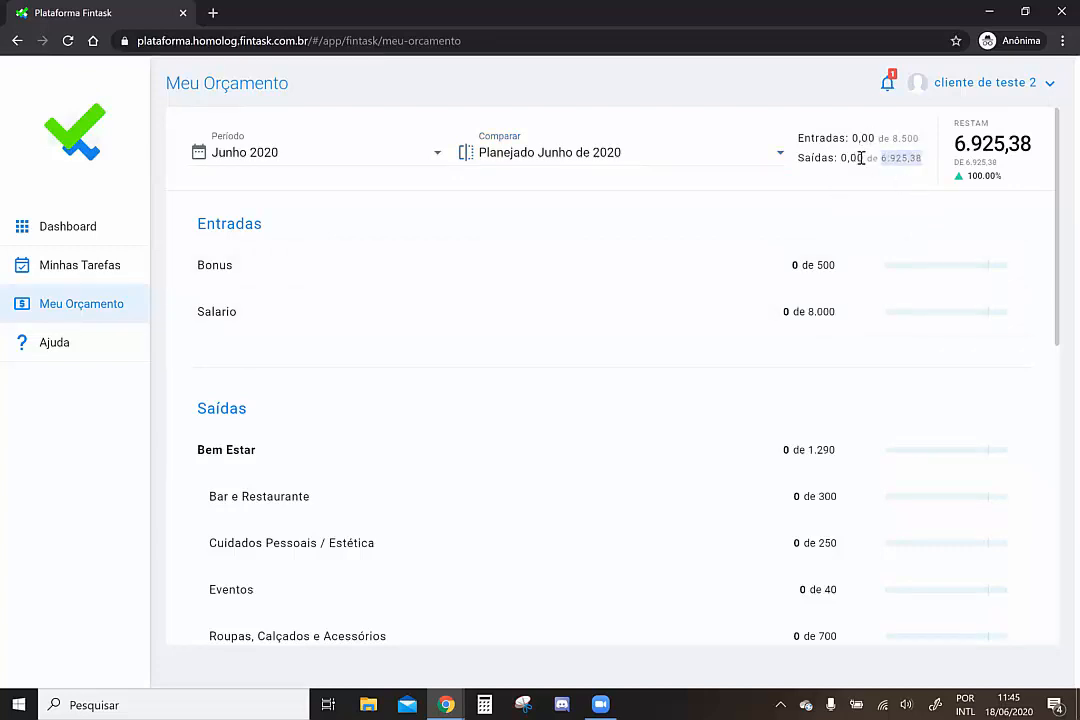
left_click_drag(861, 158, 840, 158)
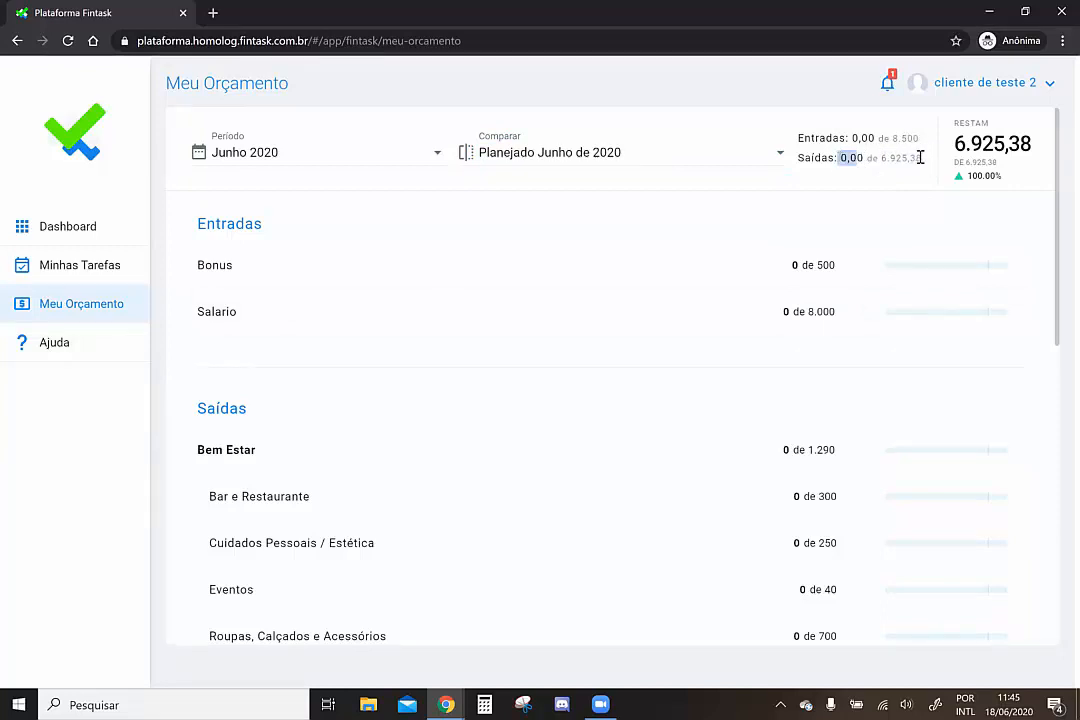
left_click_drag(920, 158, 883, 160)
Check the 6.925,38 remaining balance, then go to the client's Dashboard
scroll(672, 221, "down", 3)
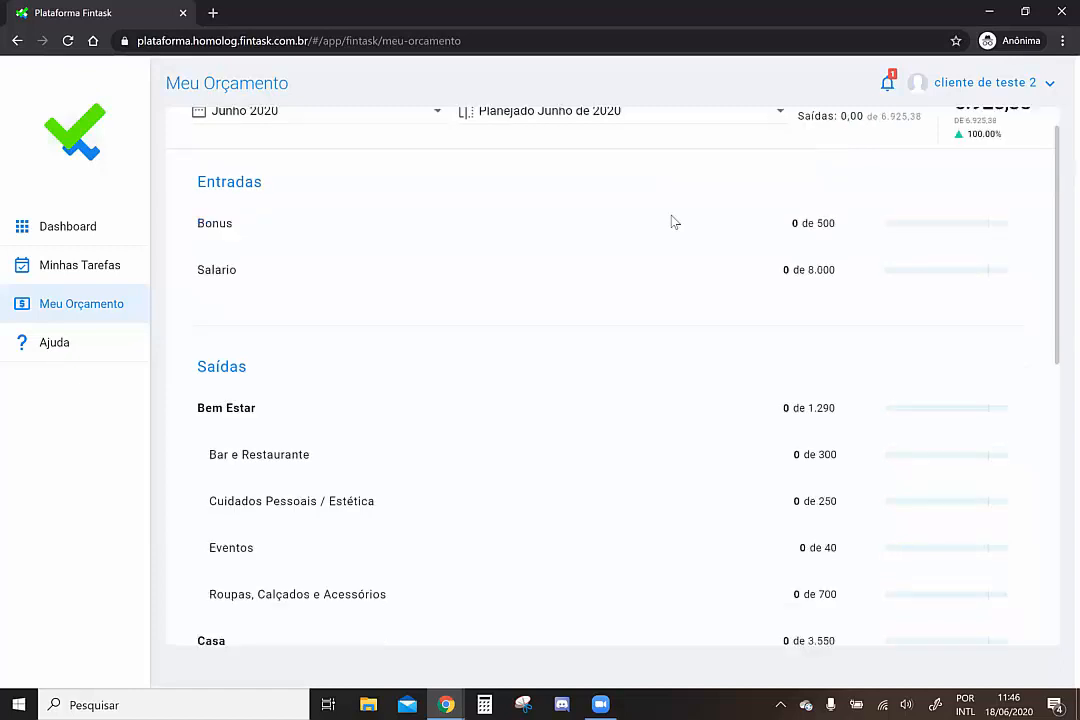
scroll(672, 221, "down", 4)
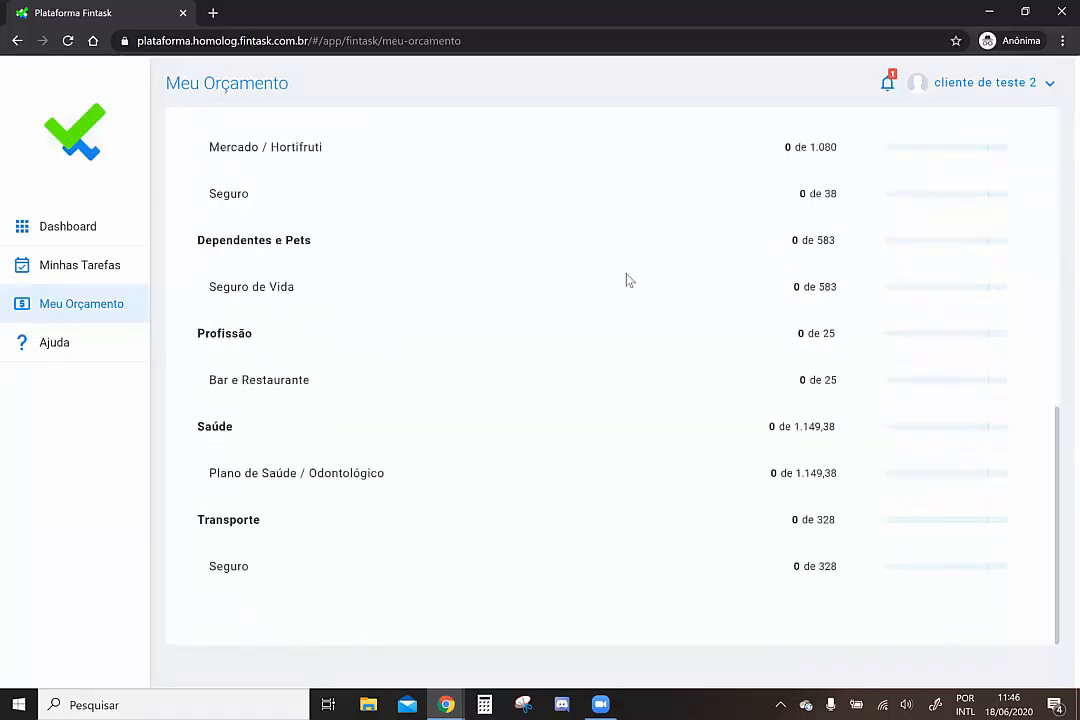
scroll(628, 280, "up", 7)
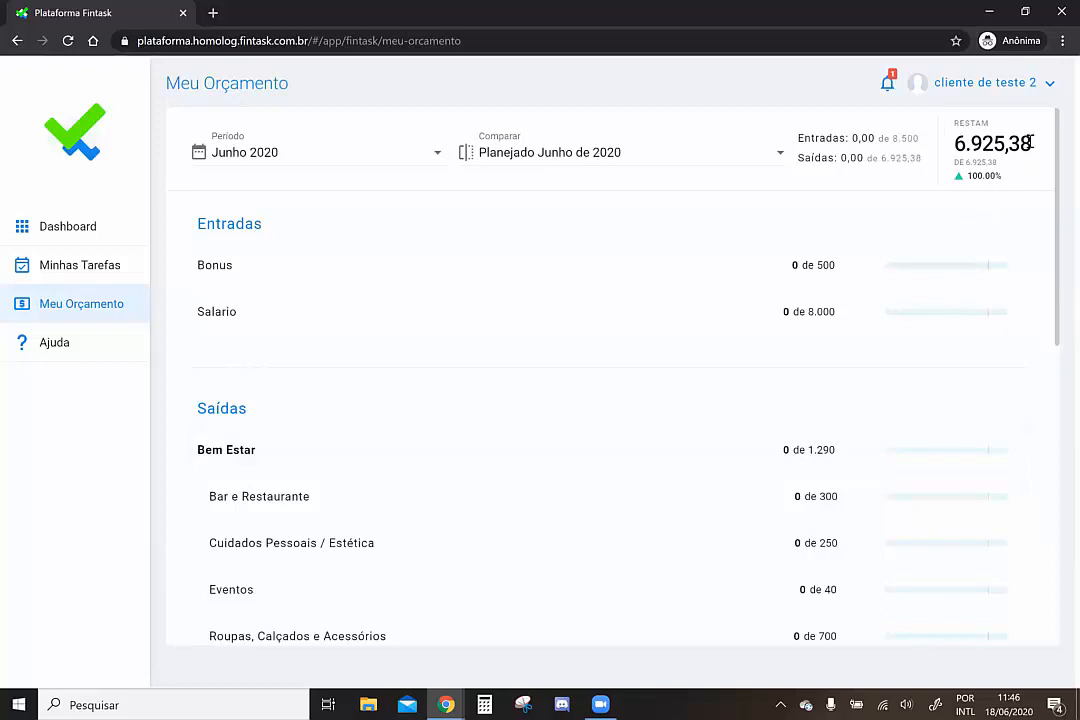
left_click_drag(1032, 144, 953, 144)
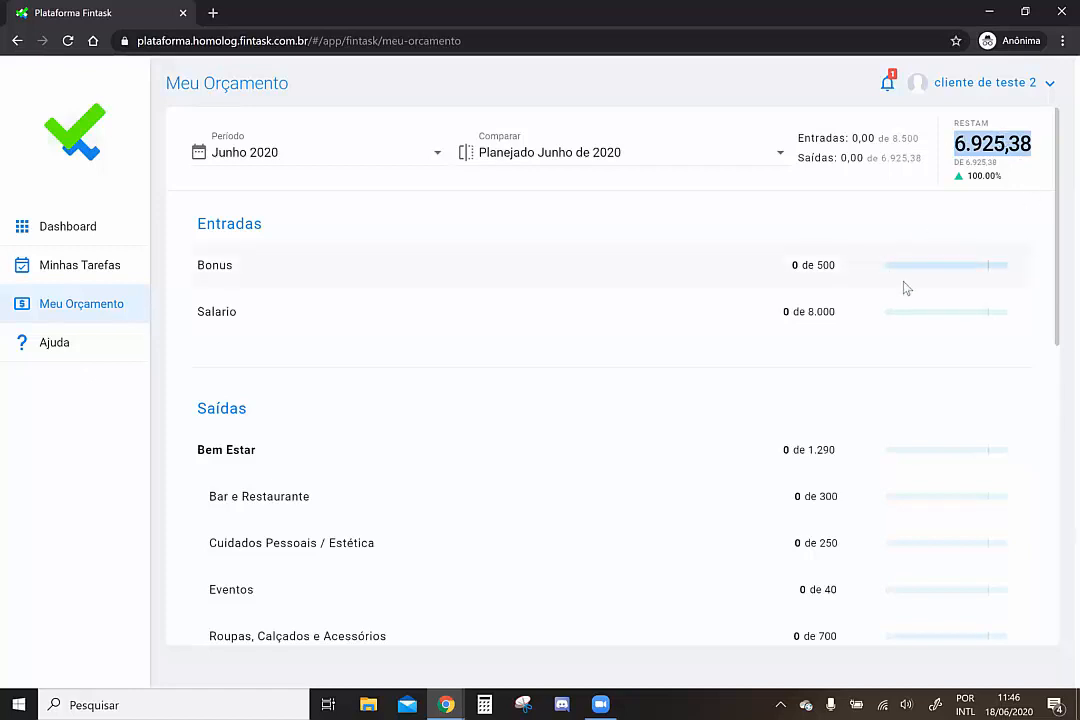
left_click(60, 230)
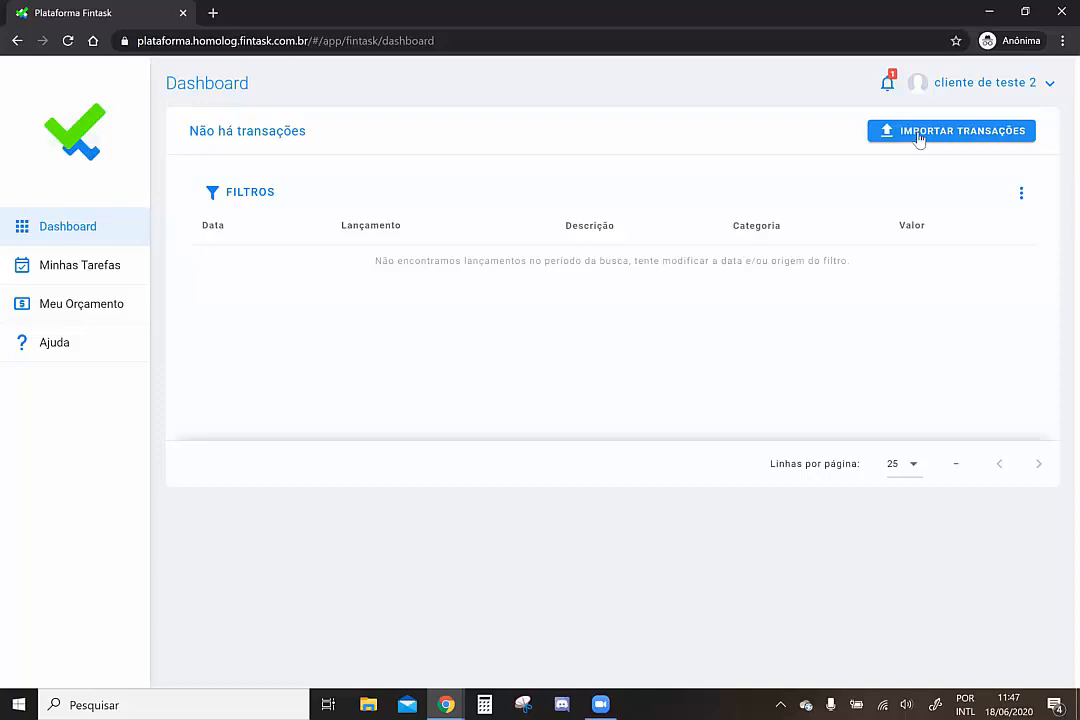
Upload _template Fintask - Teste 2.xlsx via Importar Transações and send it for import
left_click(919, 139)
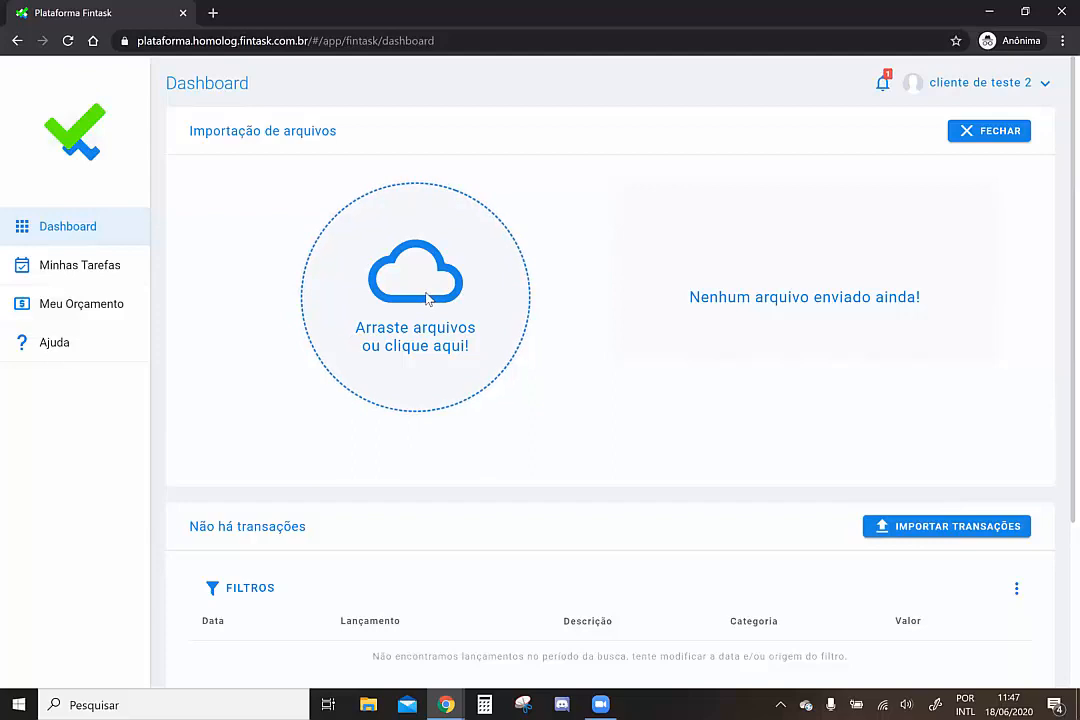
left_click(427, 298)
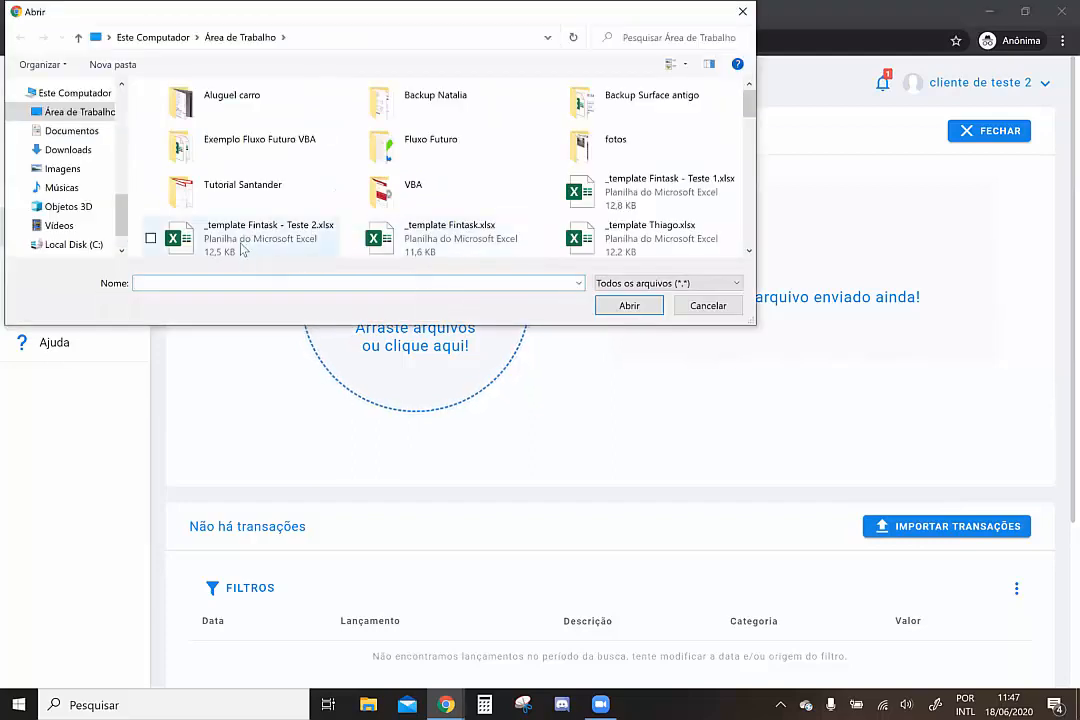
left_click(241, 245)
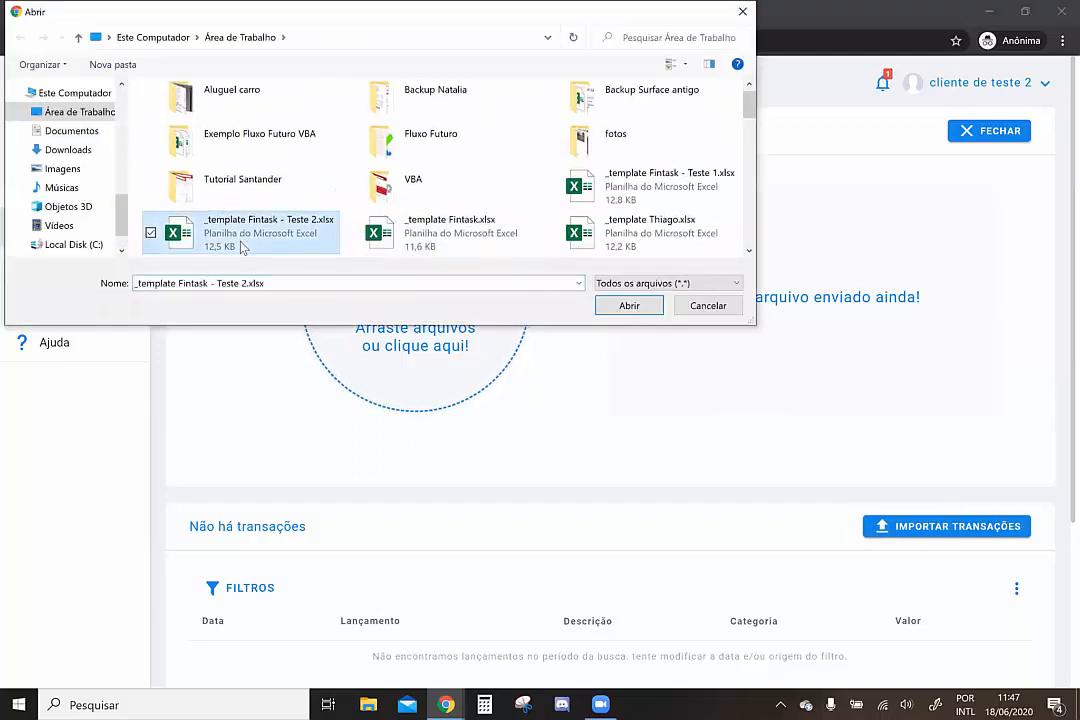
left_click(626, 306)
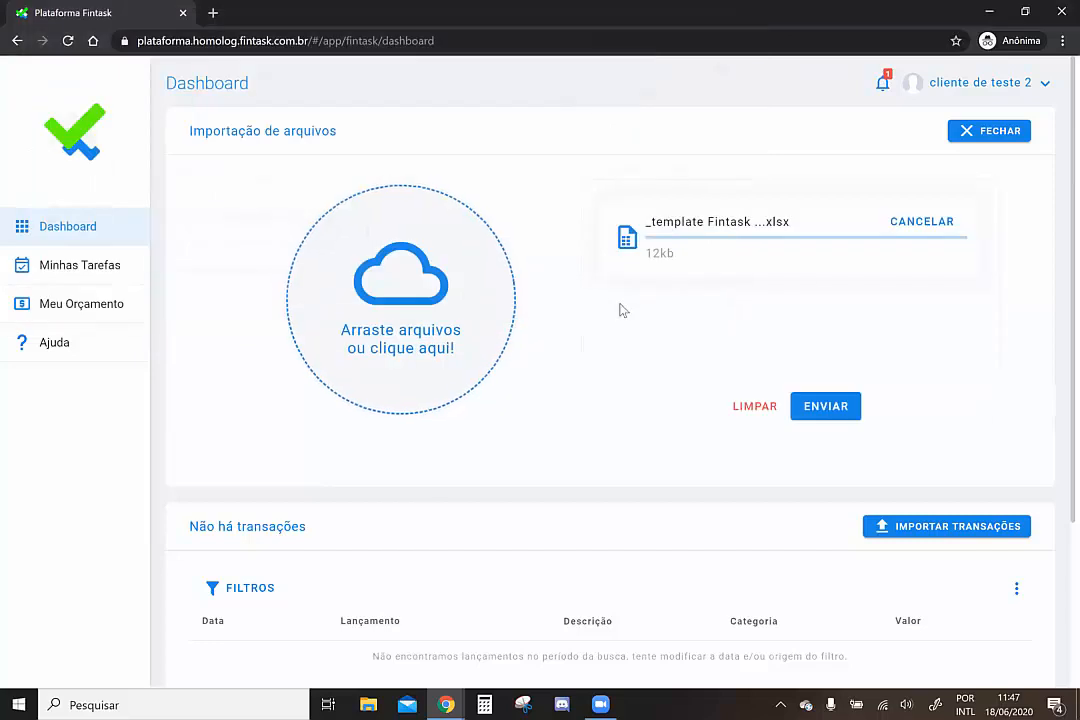
left_click(807, 409)
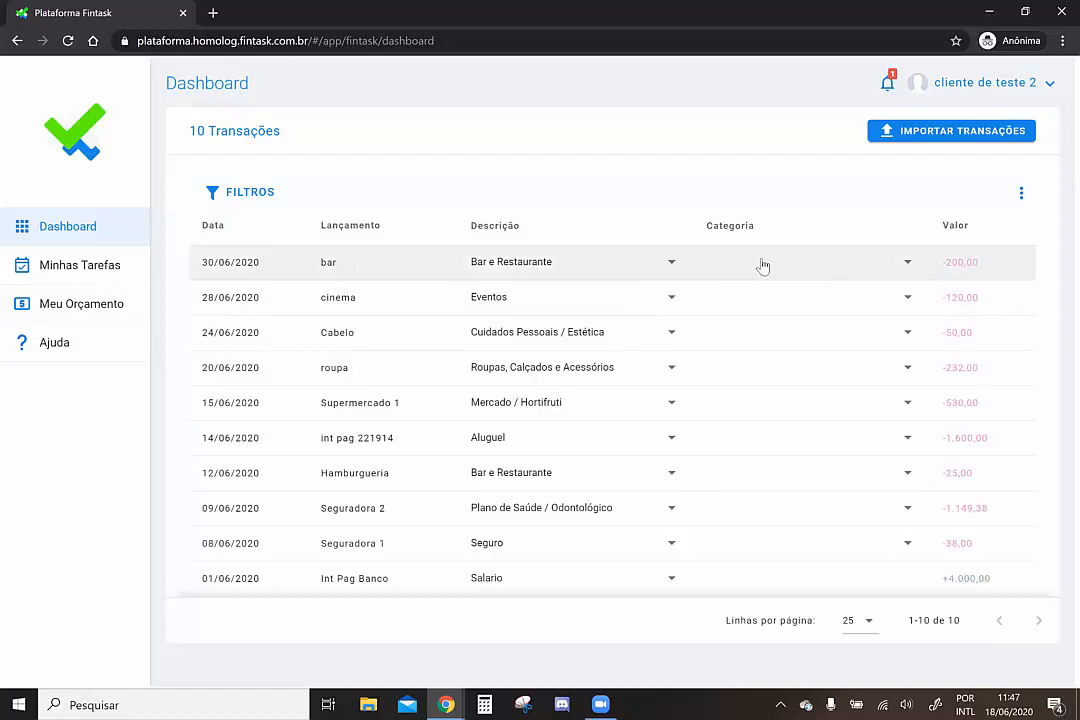
Categorise the bar transaction as Bem Estar, then switch to the planner's Meus Clientes window
left_click(763, 265)
key("Down")
key("Down")
key("Down")
key("Return")
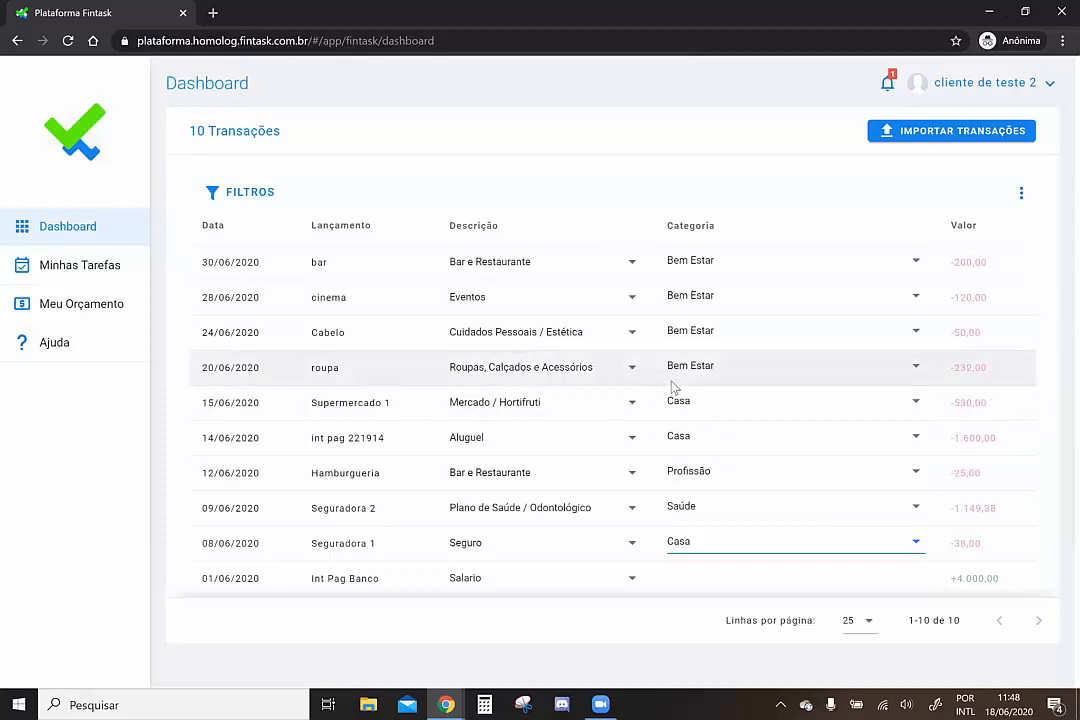
left_click(446, 704)
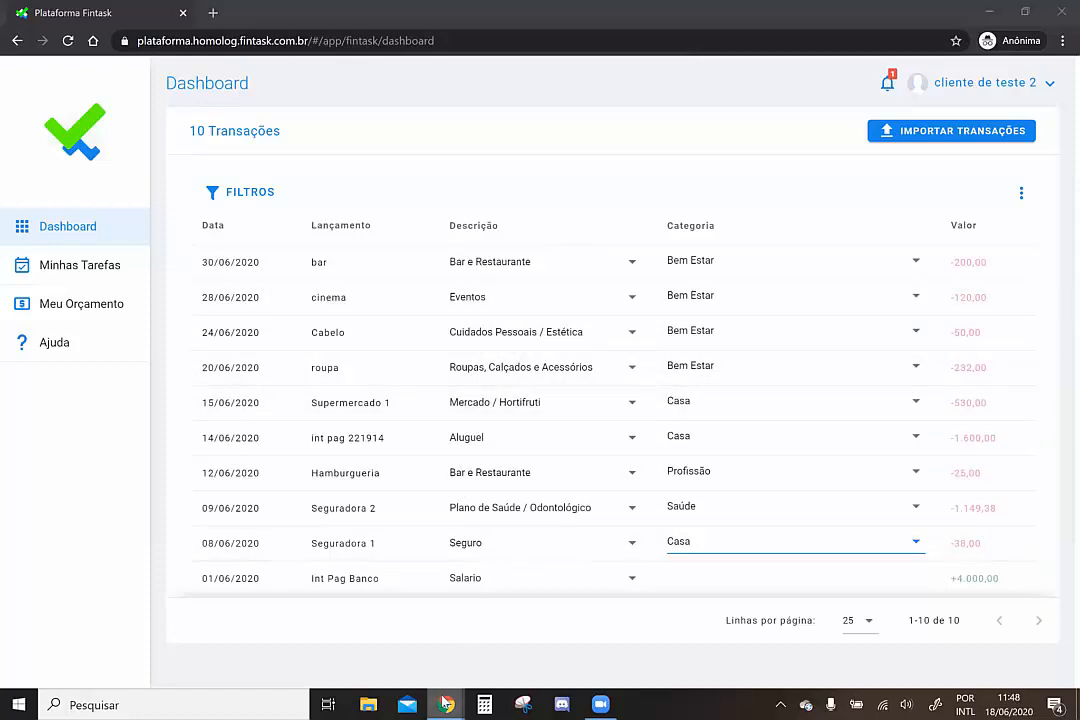
left_click(410, 650)
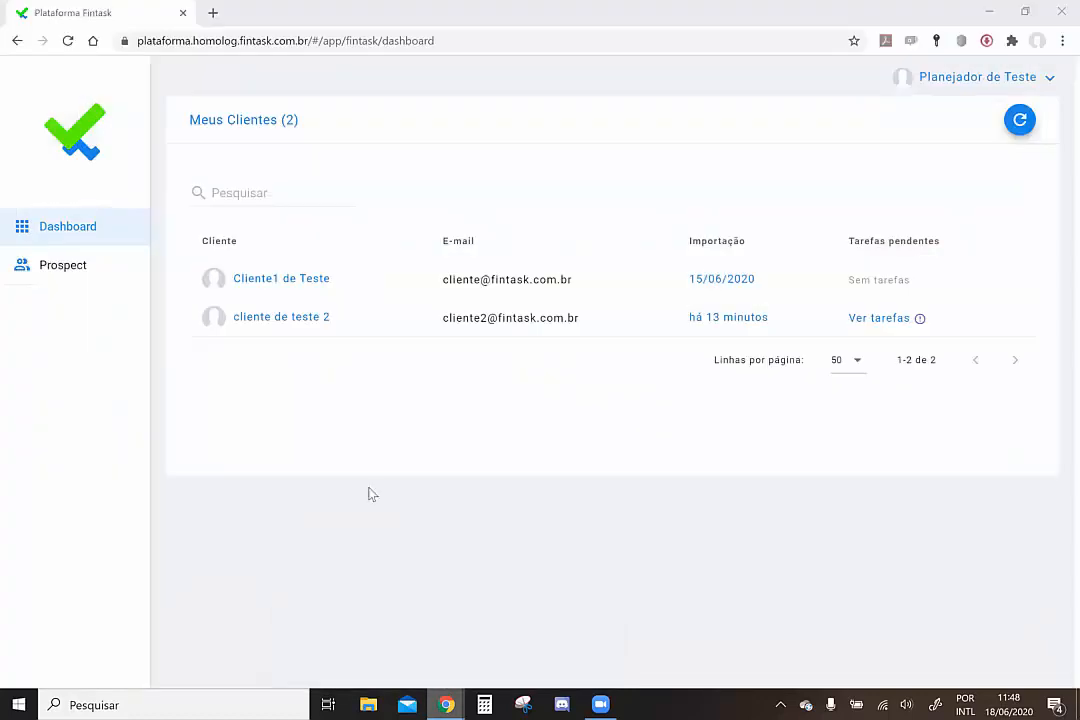
Reload the Meus Clientes page so the second client's latest import time updates
left_click(289, 40)
key("Return")
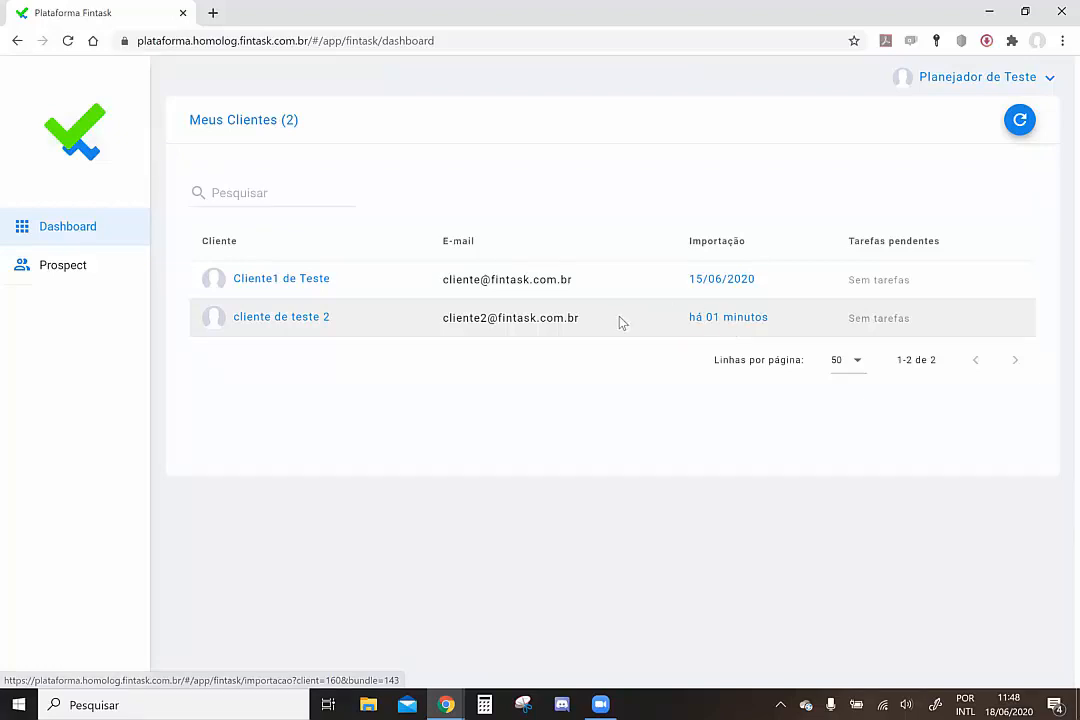
Open the client's latest import file _template_Fintask_-_Teste_2.xlsx to see its 10 June transactions
left_click(728, 318)
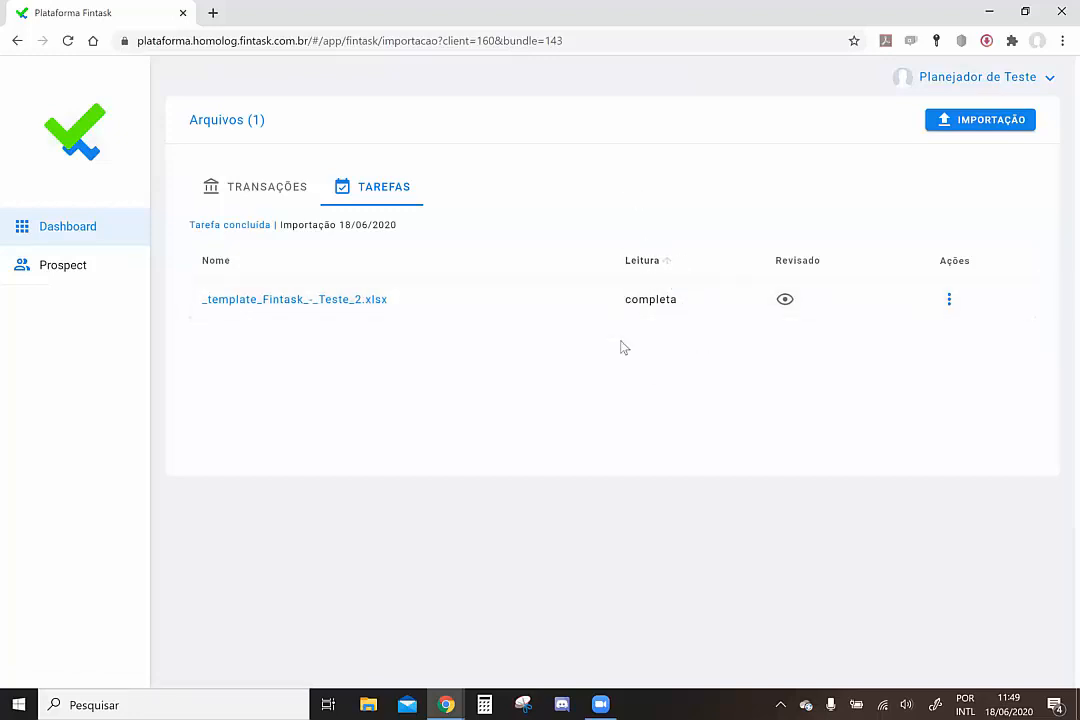
left_click(950, 301)
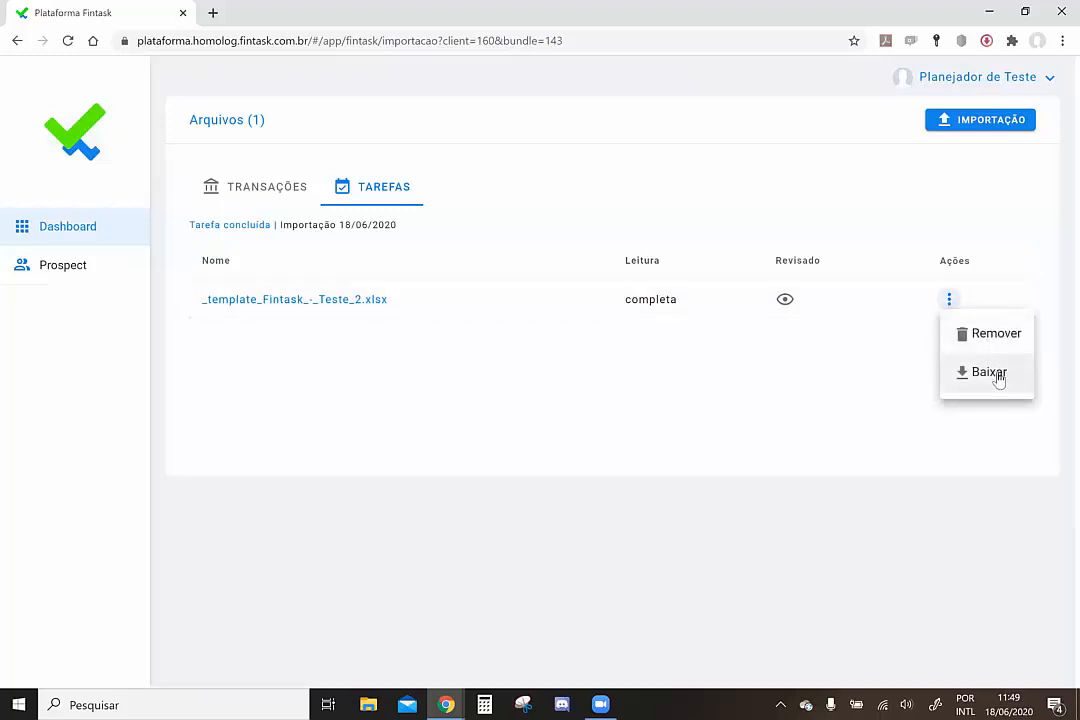
left_click(286, 304)
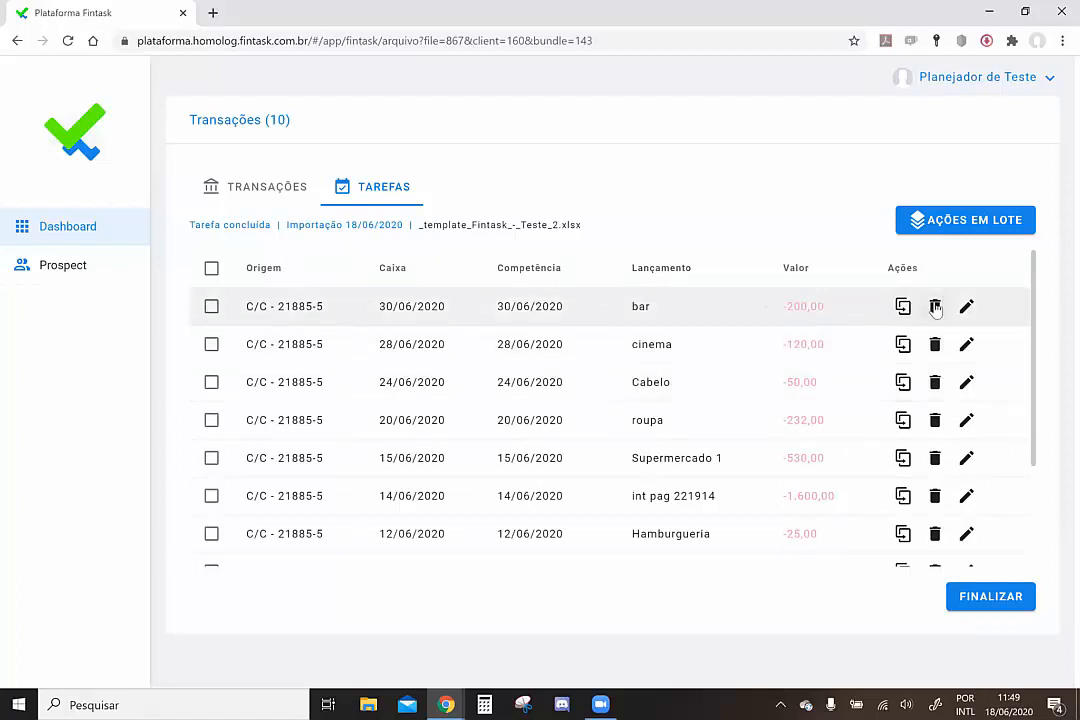
left_click(966, 306)
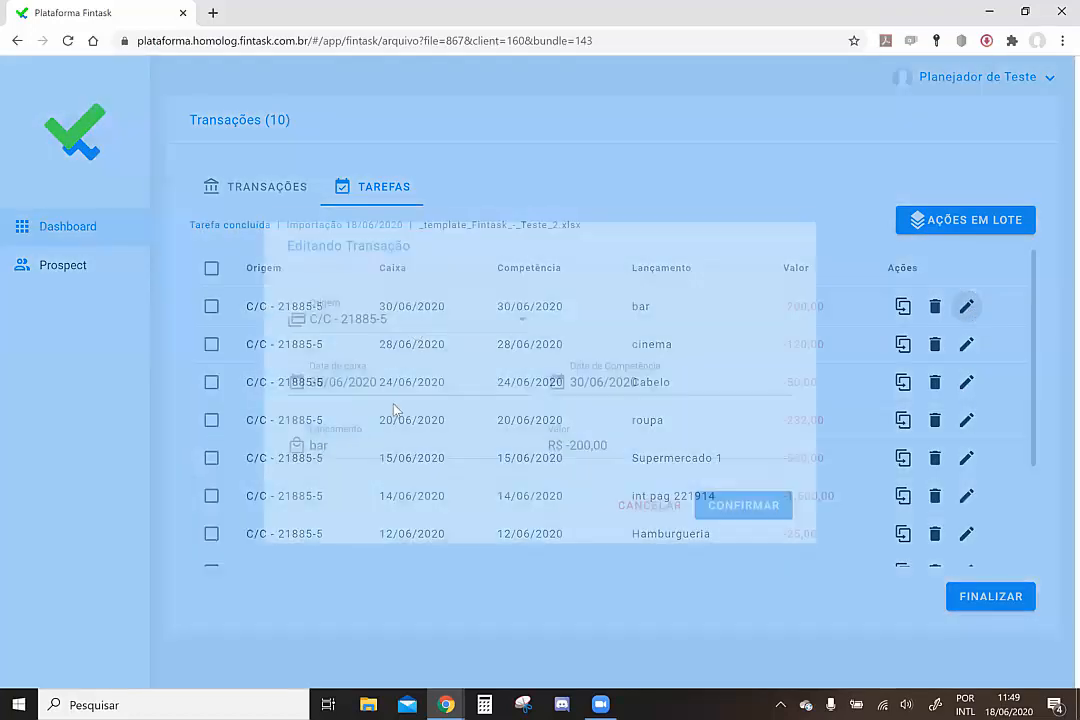
left_click(644, 501)
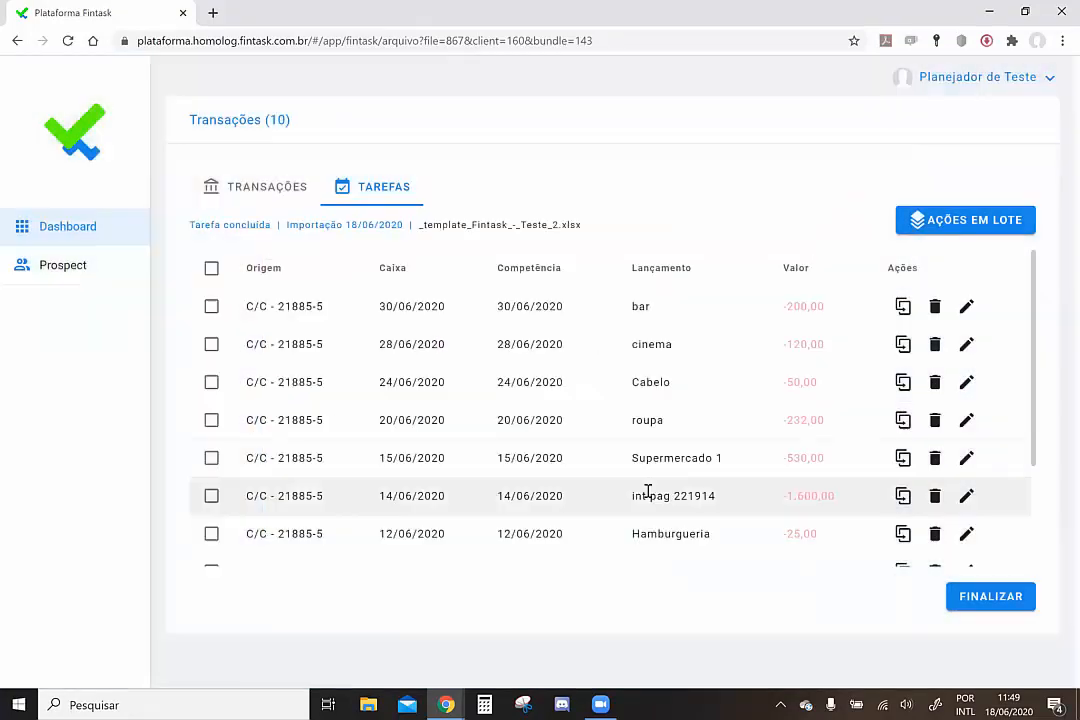
left_click(212, 269)
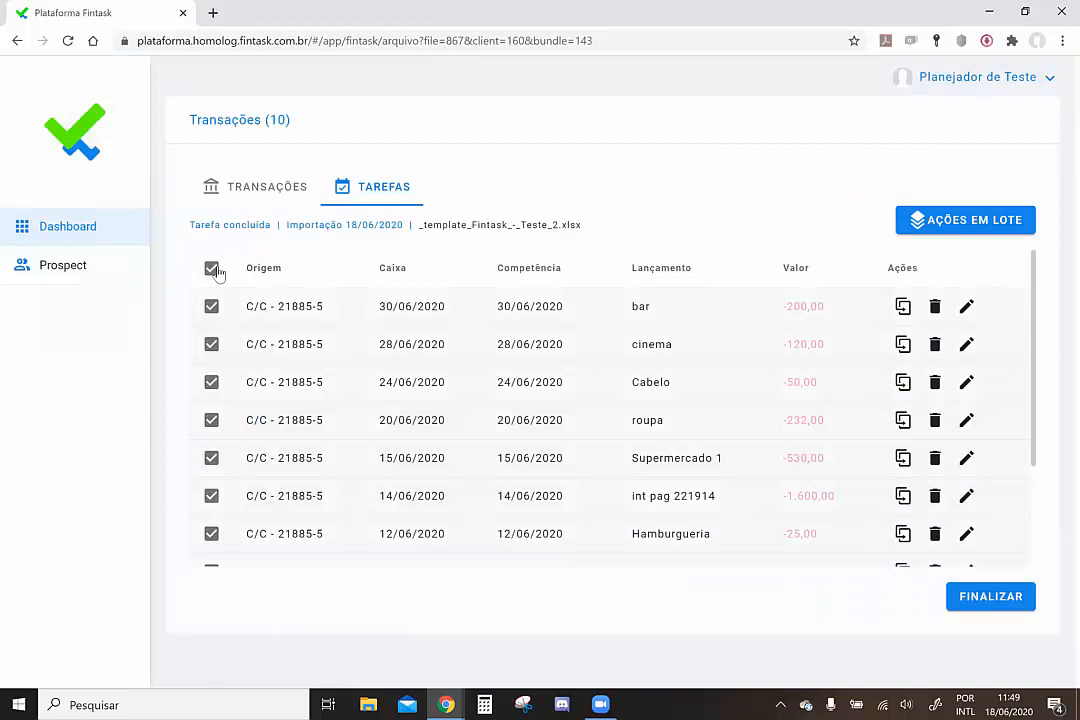
left_click(918, 221)
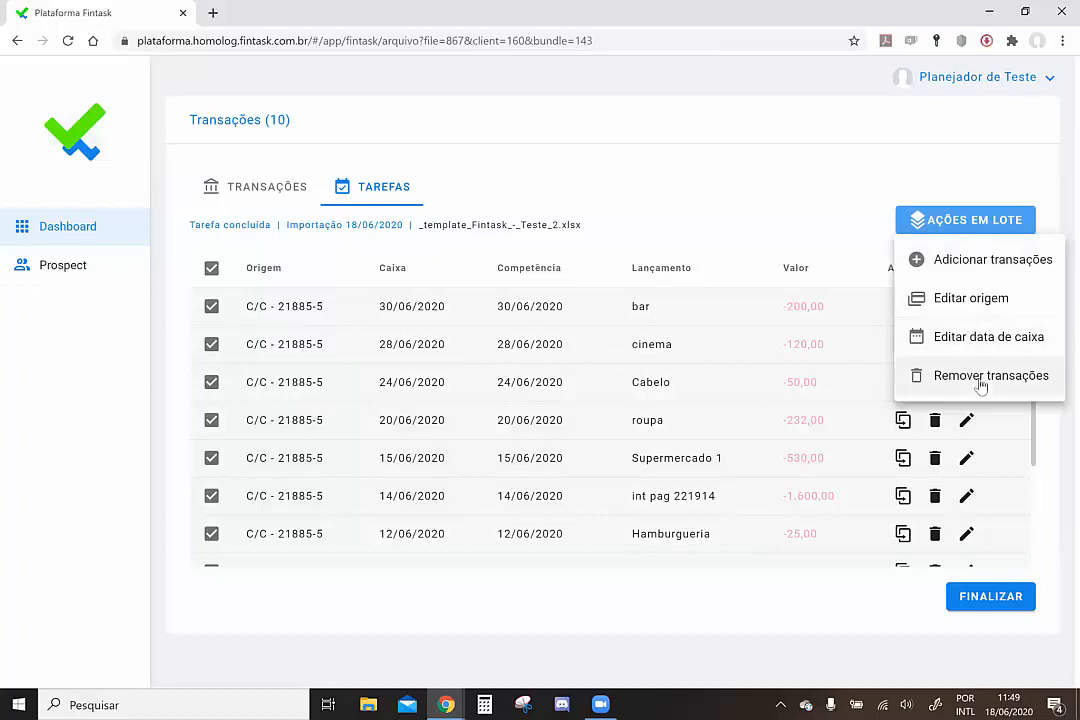
left_click(983, 224)
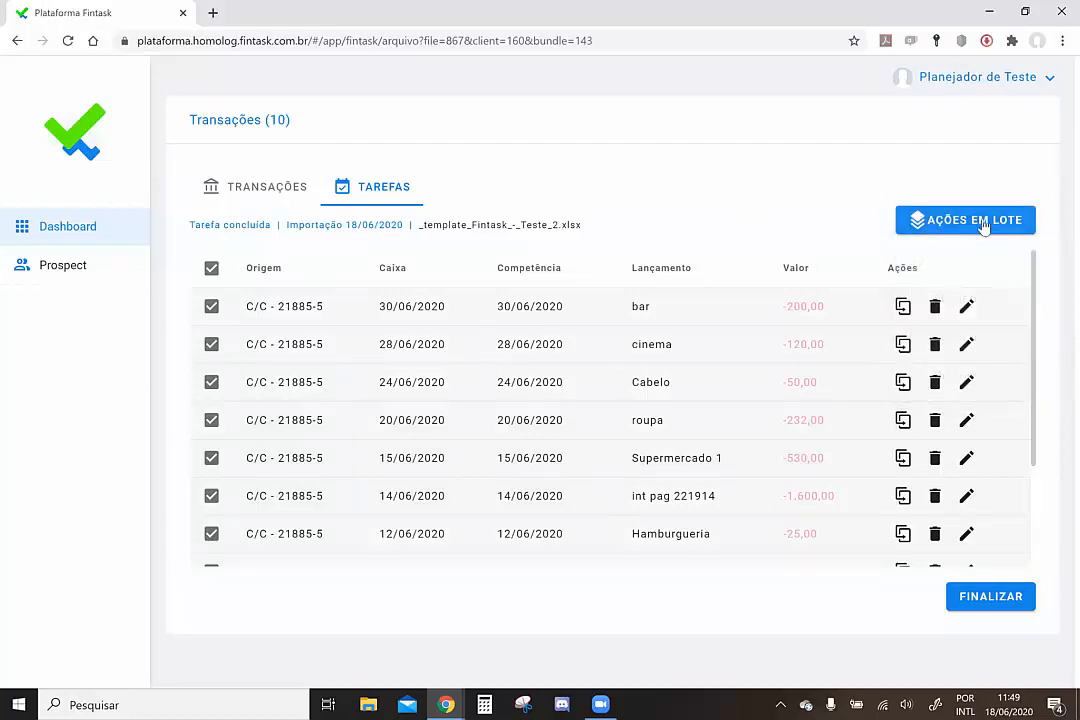
left_click(211, 269)
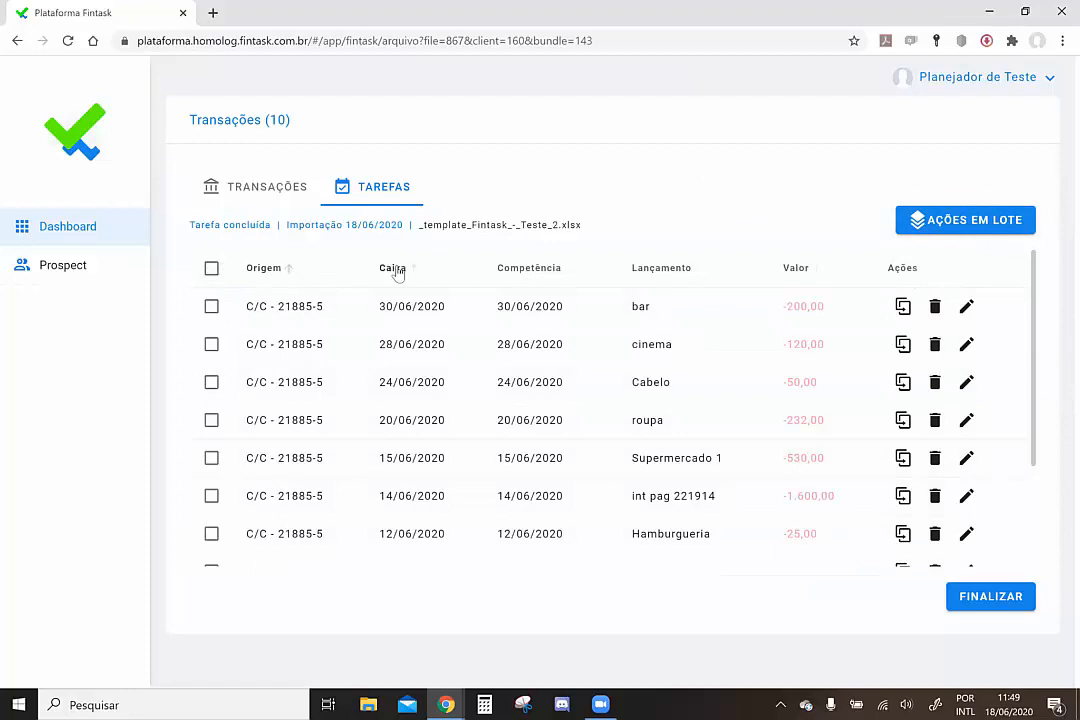
scroll(646, 381, "down", 3)
scroll(648, 381, "up", 3)
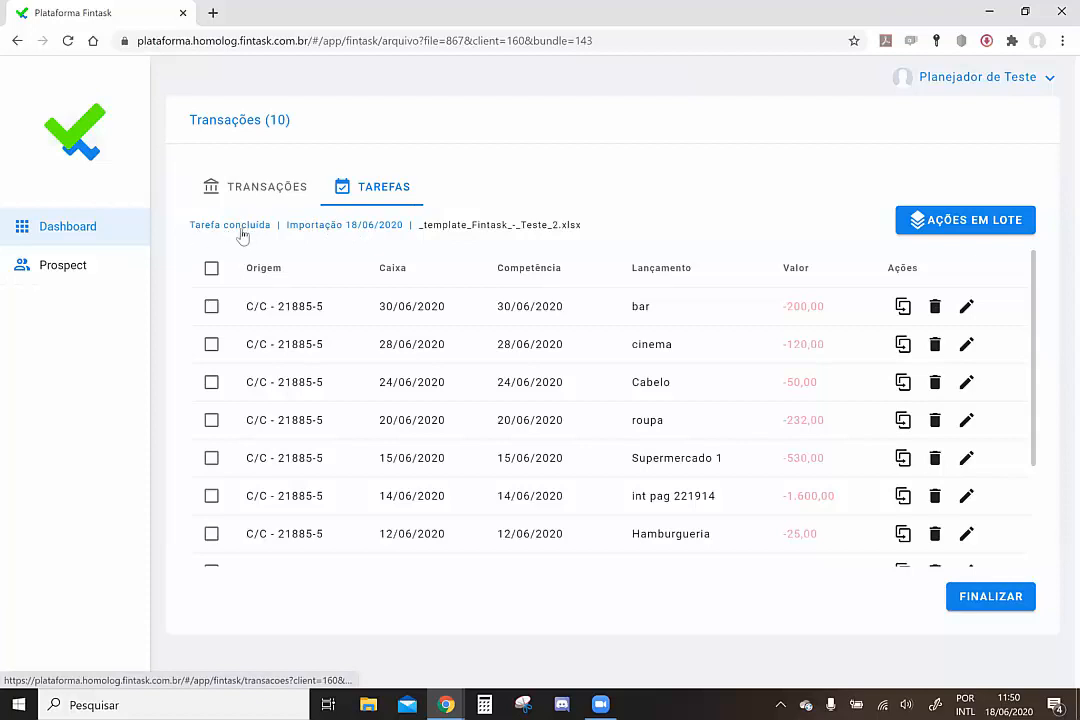
Open the second test client's task list from Meus Clientes
left_click(80, 236)
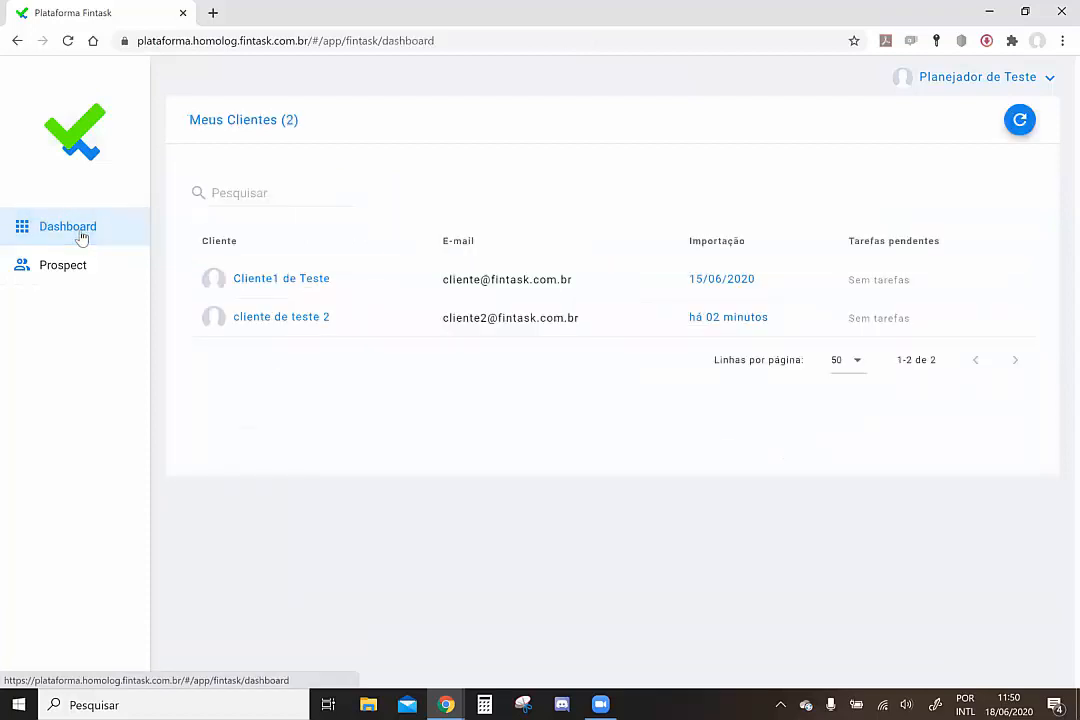
left_click(257, 318)
left_click(359, 130)
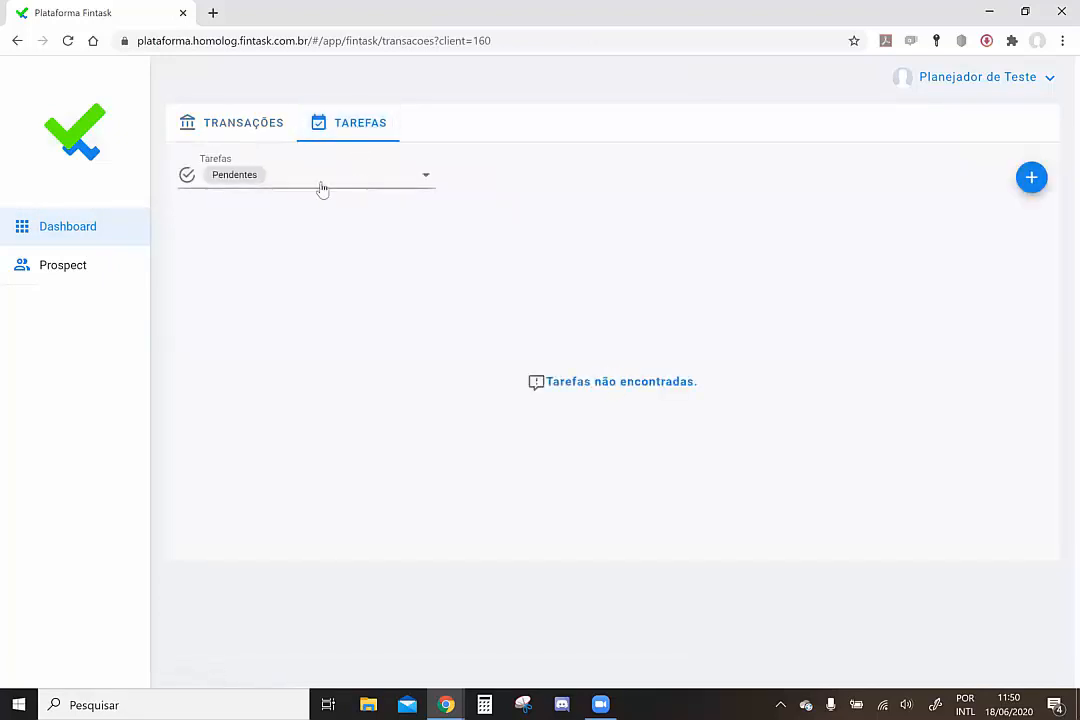
Filter tasks to Concluídas, view the completed file-import task, and return to Meus Clientes
left_click(347, 182)
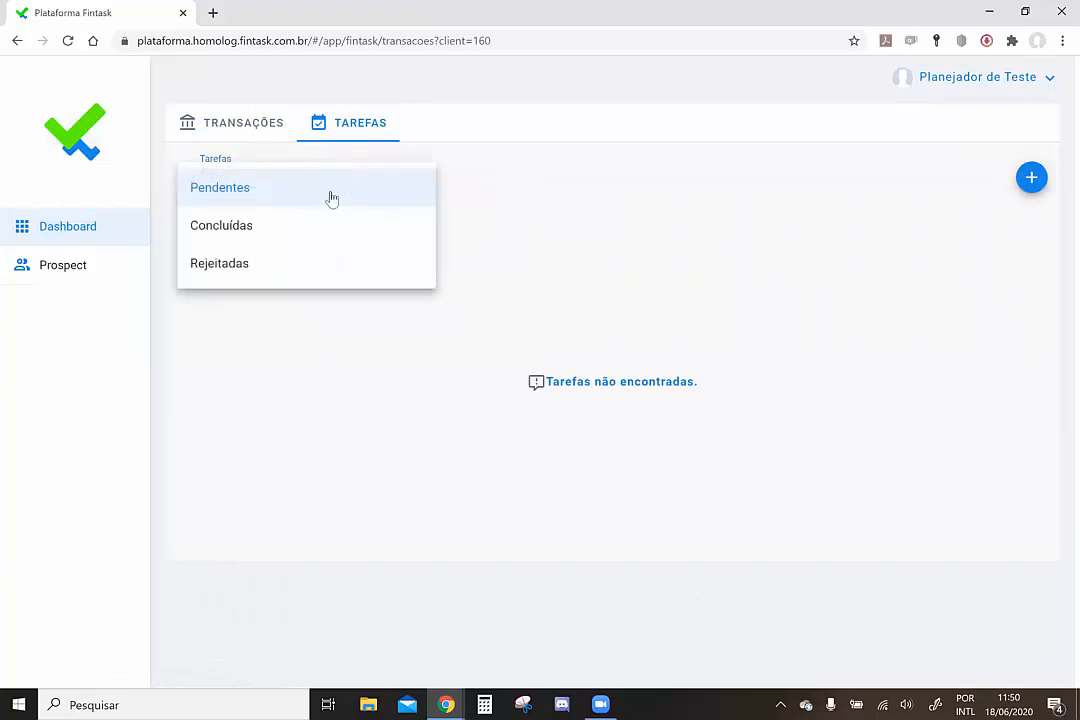
left_click(287, 230)
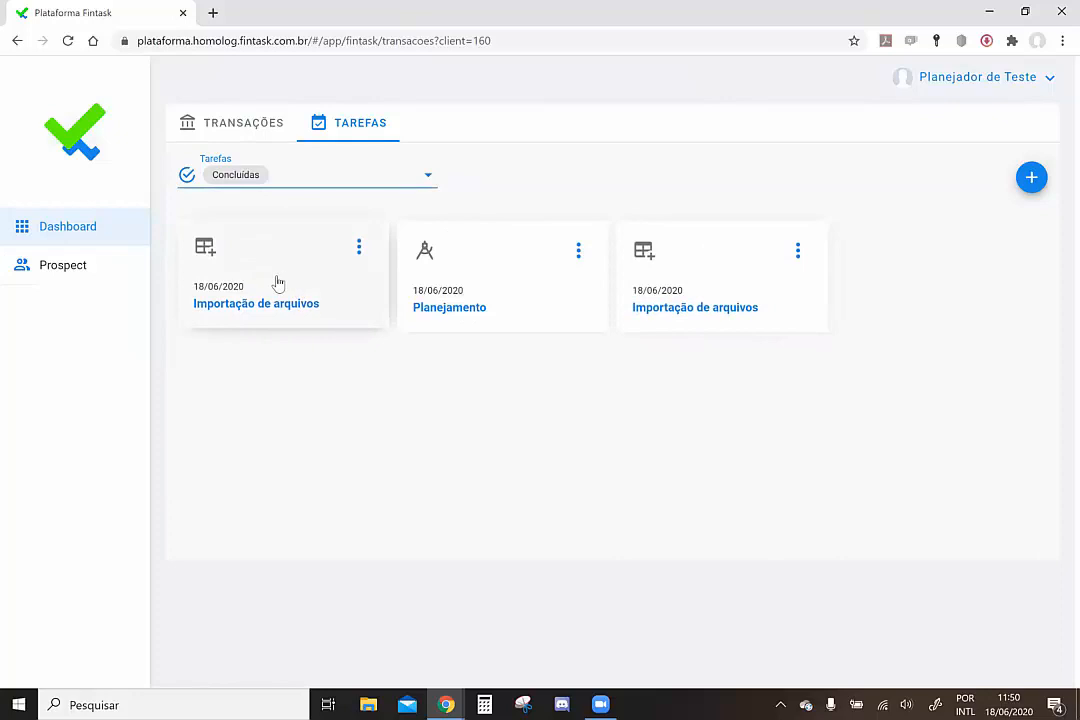
left_click(253, 243)
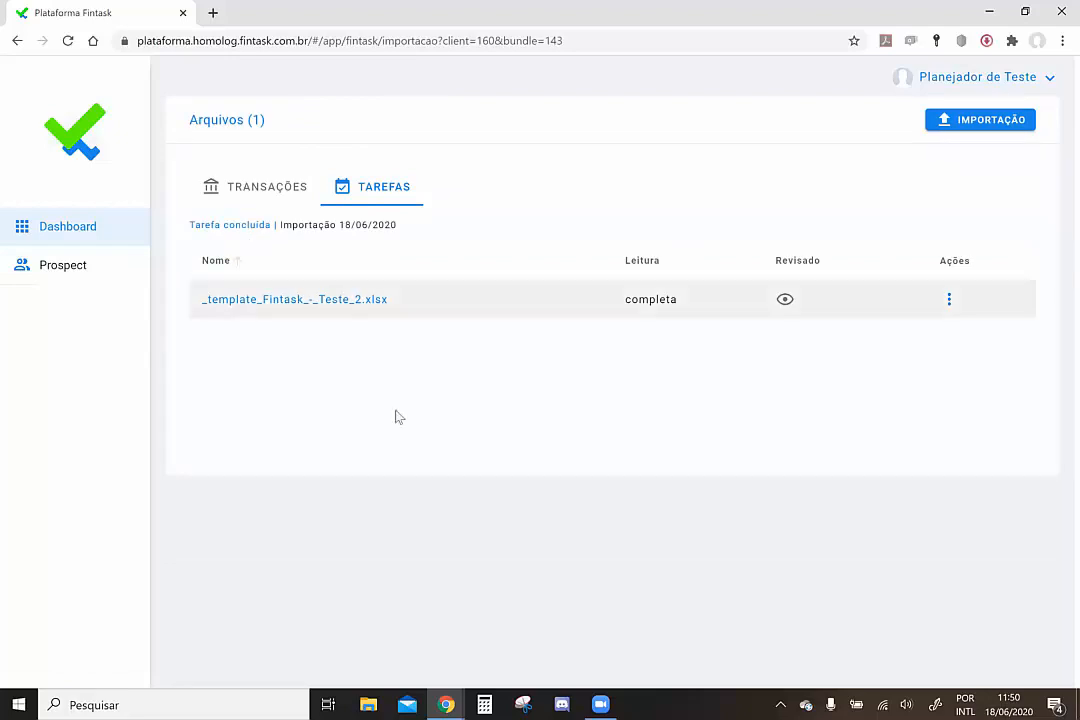
left_click(53, 232)
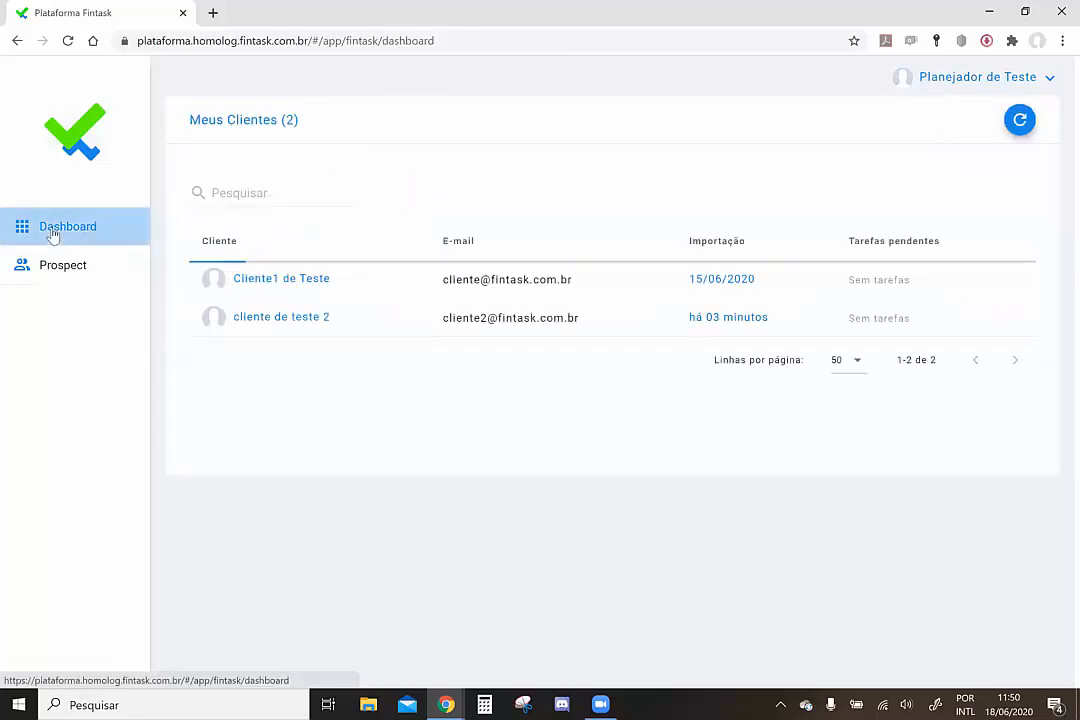
In the client's own account, compare Meu Orçamento against Planejado Junho de 2020
mouse_move(447, 704)
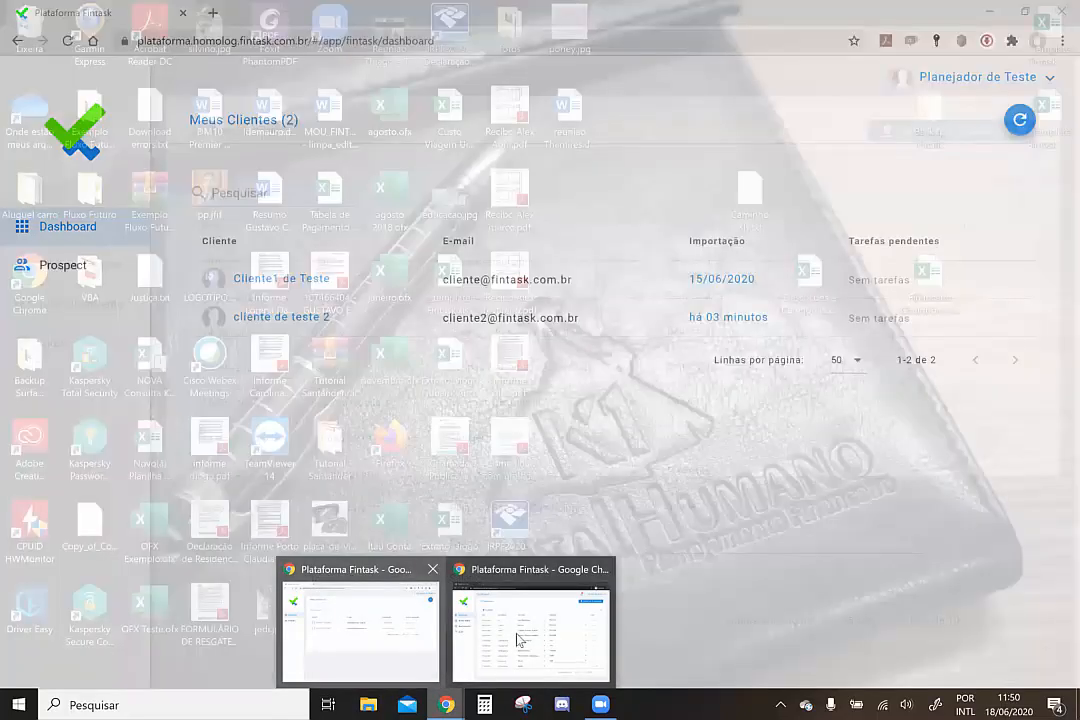
left_click(519, 640)
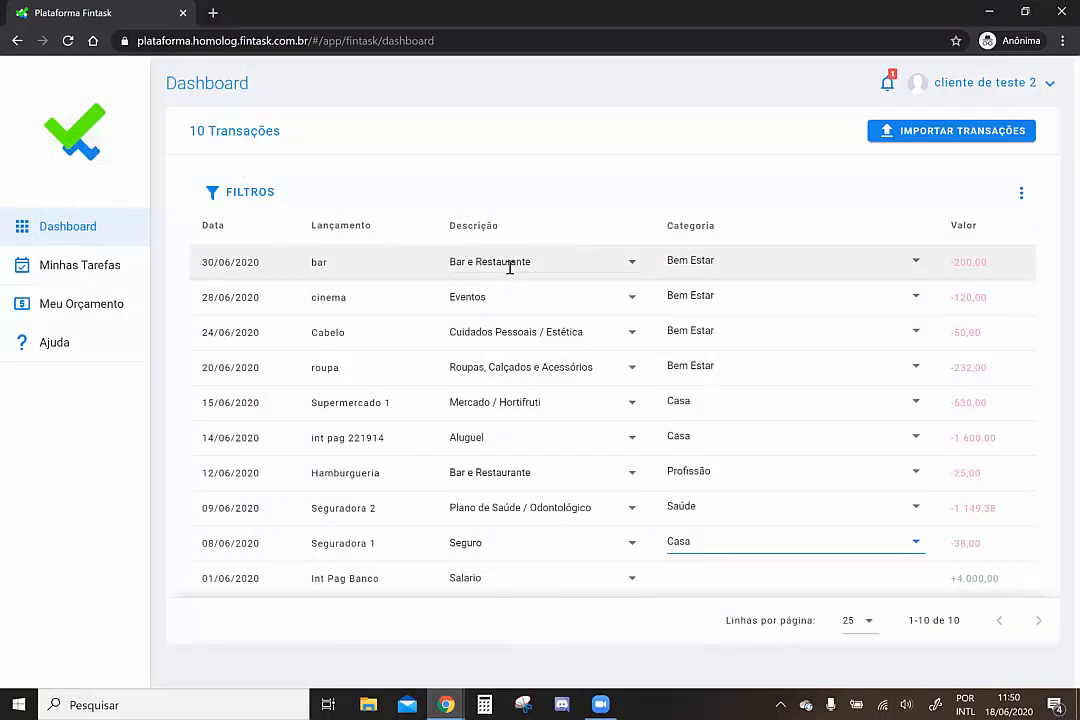
left_click(76, 310)
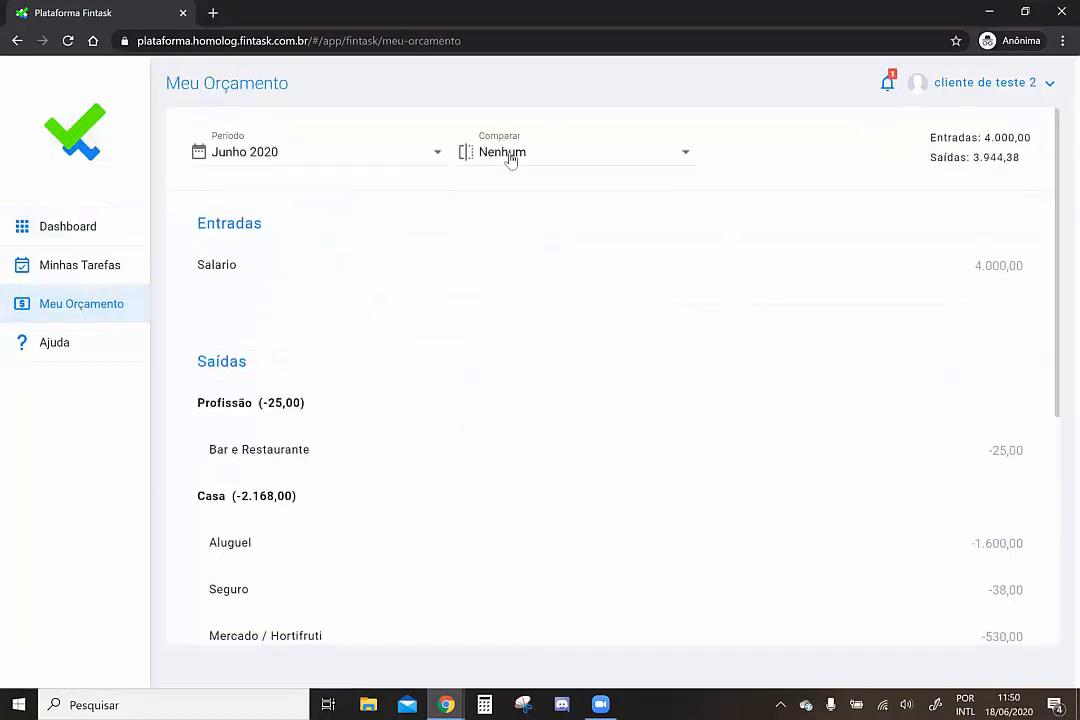
left_click(512, 157)
left_click(535, 169)
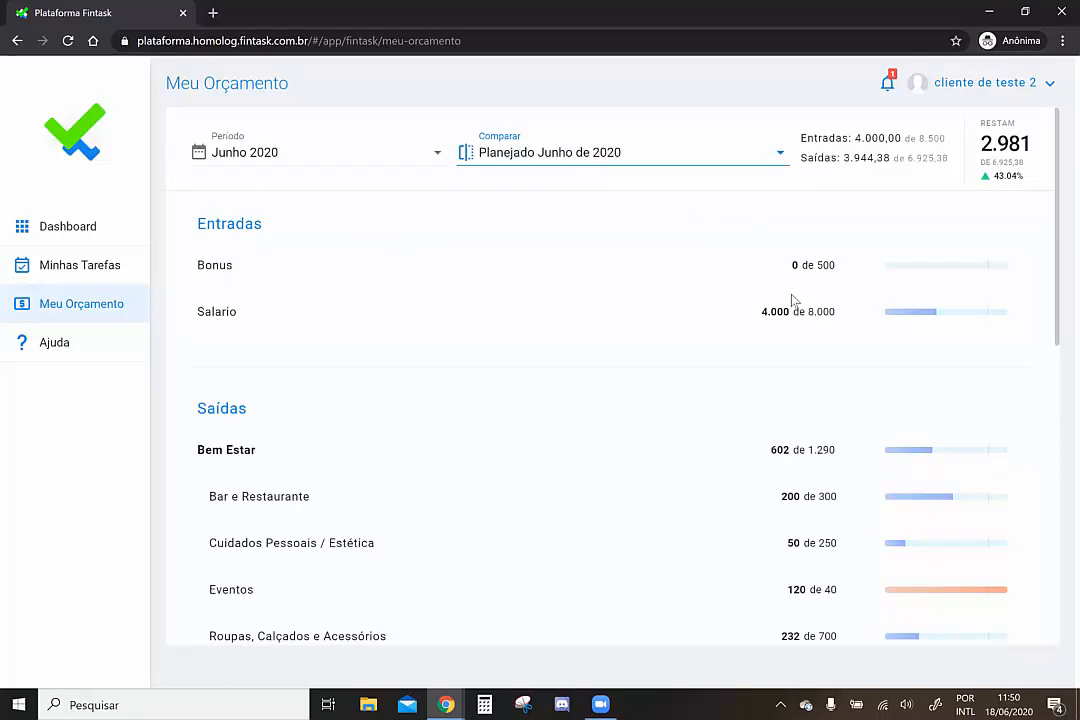
Scroll through the budget categories, e.g. Saídas 3.944,38 of 6.925,38 and Eventos 120 of 40
mouse_move(905, 312)
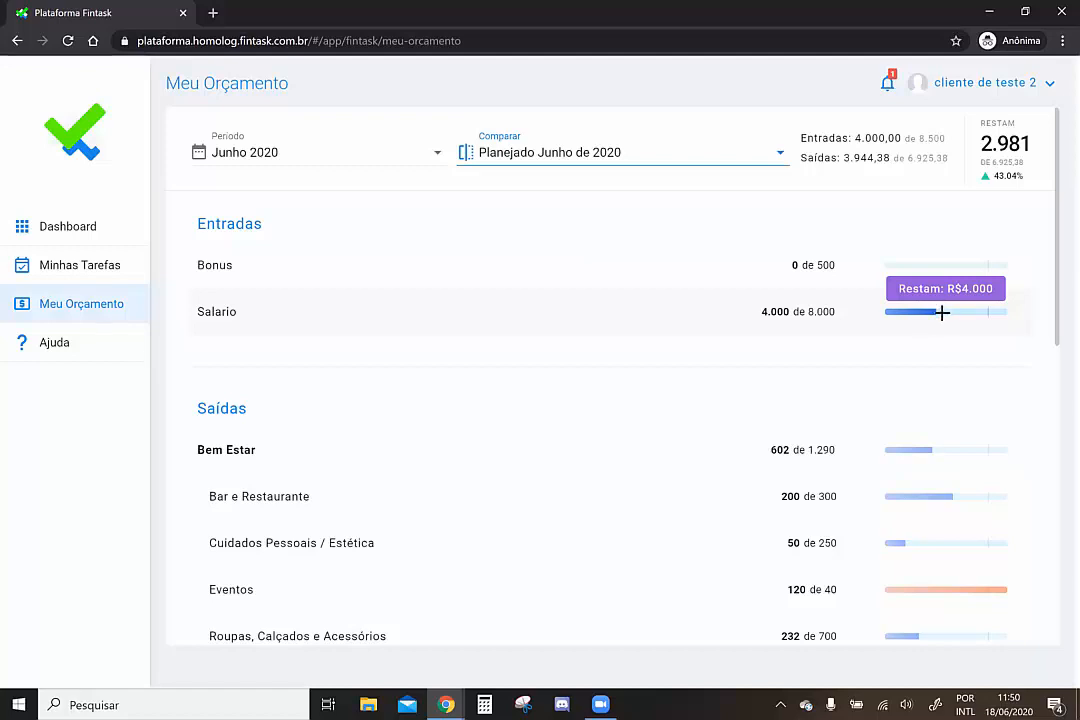
scroll(645, 366, "down", 5)
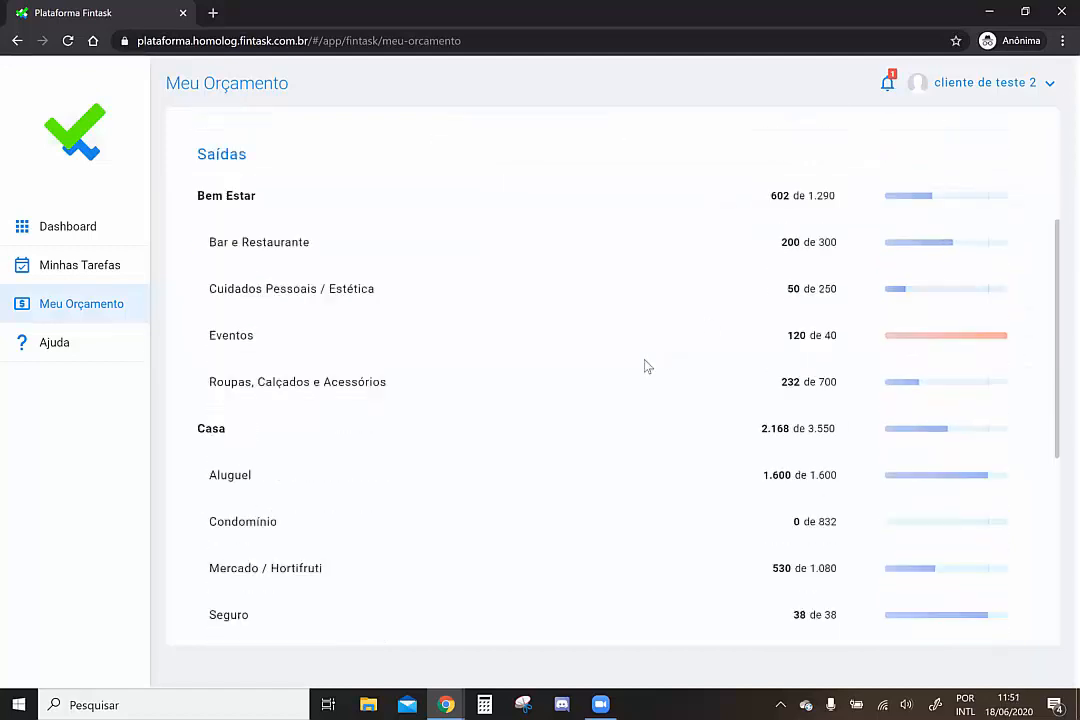
scroll(645, 366, "down", 2)
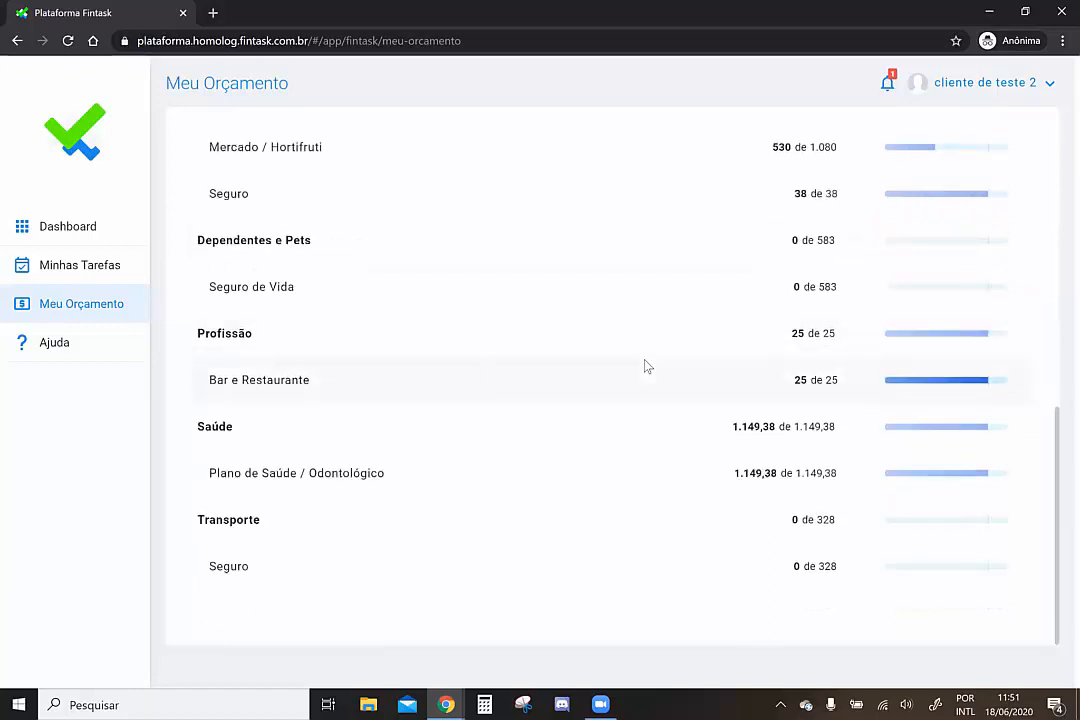
scroll(645, 366, "up", 4)
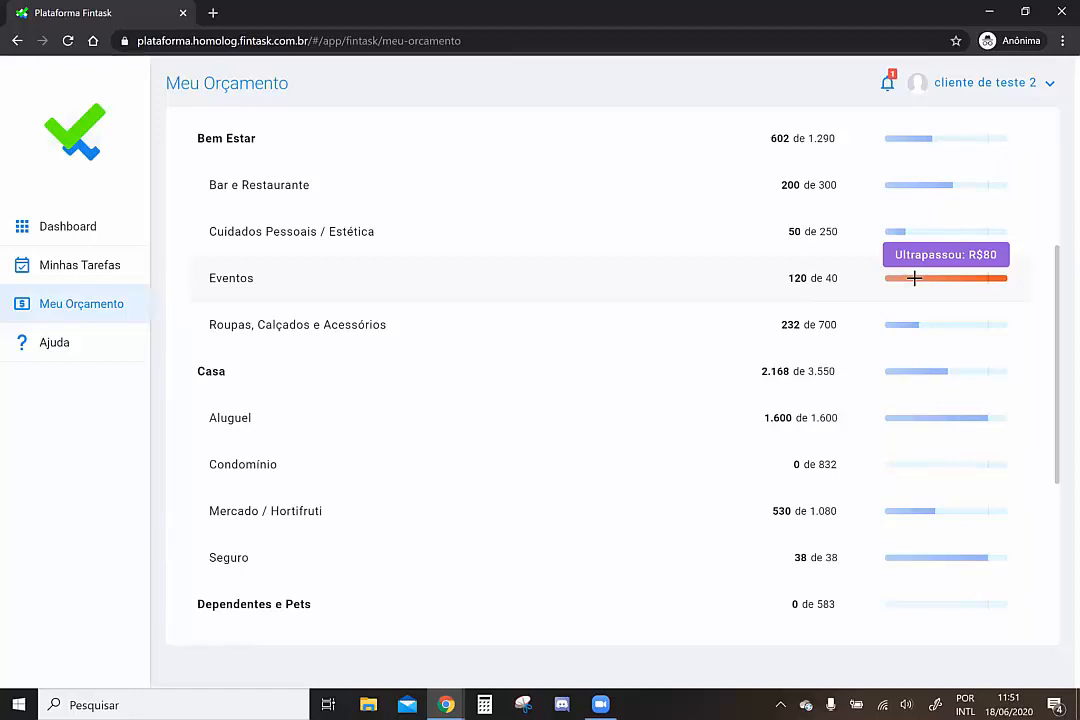
scroll(914, 278, "up", 3)
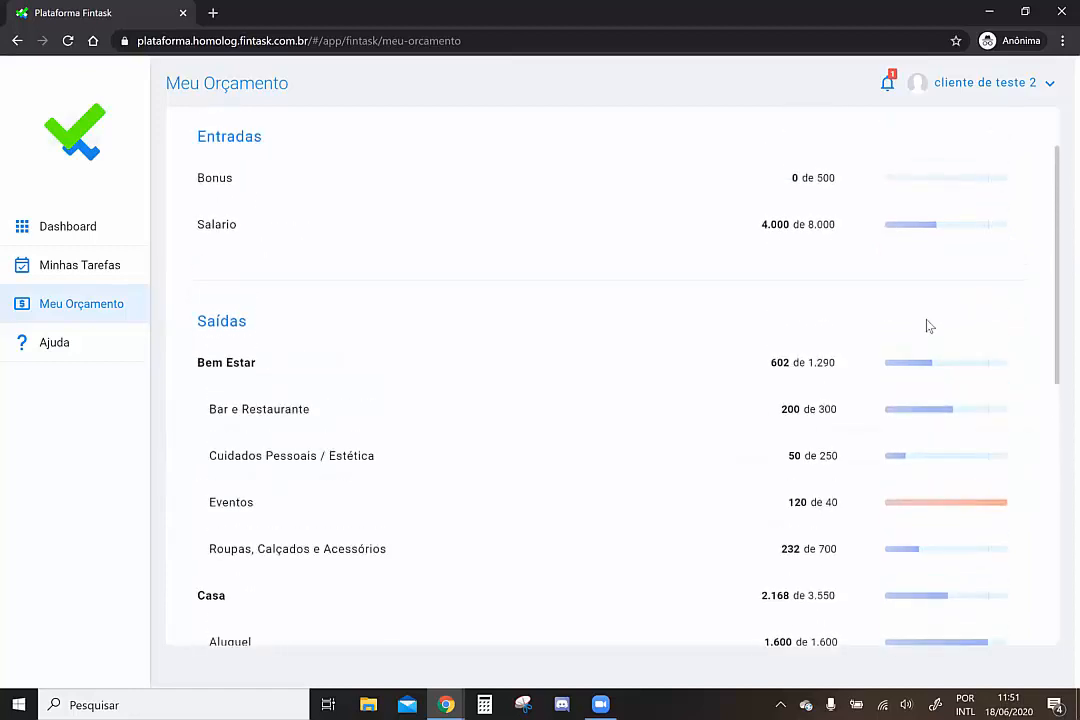
scroll(928, 453, "down", 4)
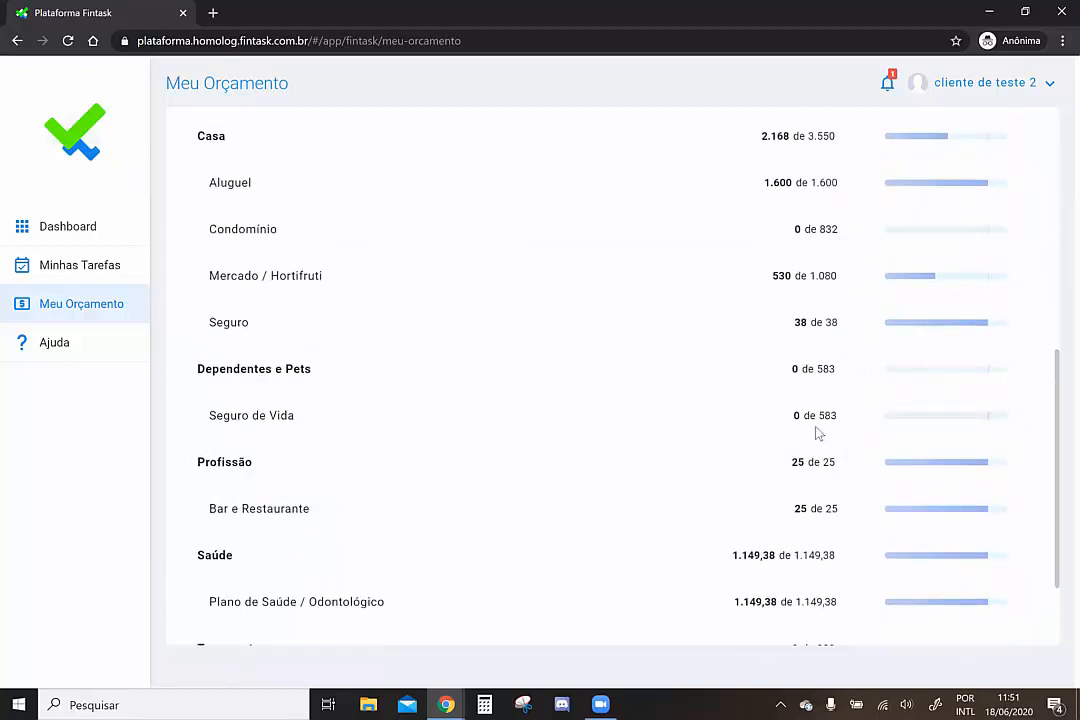
scroll(692, 341, "up", 1)
scroll(692, 341, "up", 5)
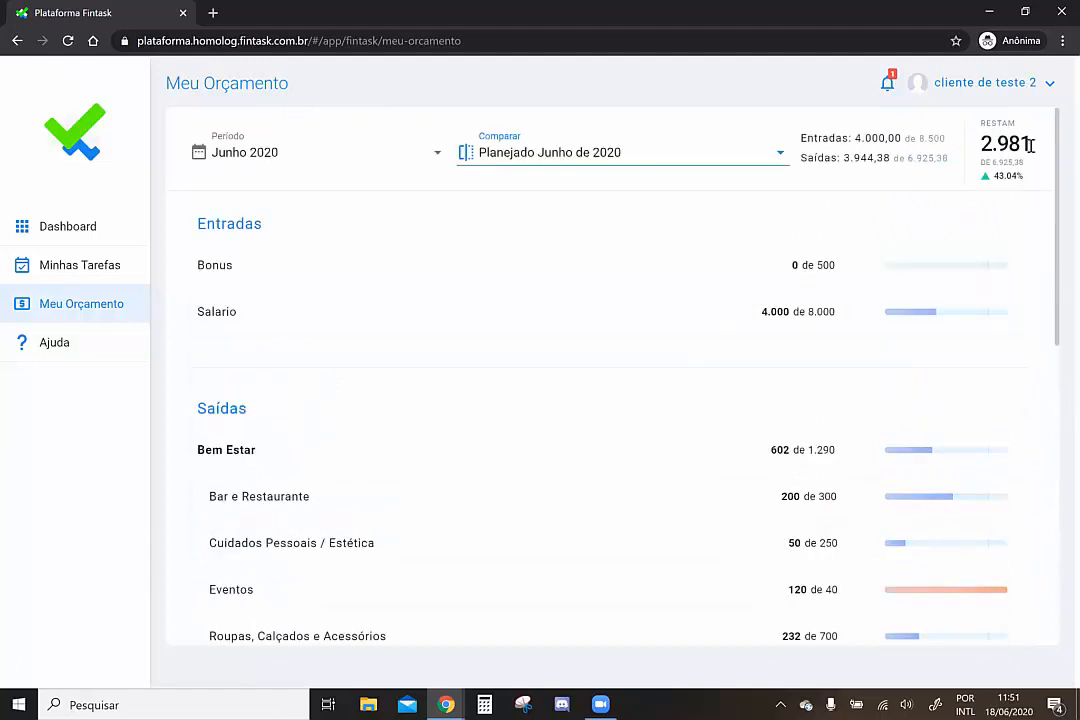
left_click_drag(1030, 145, 981, 145)
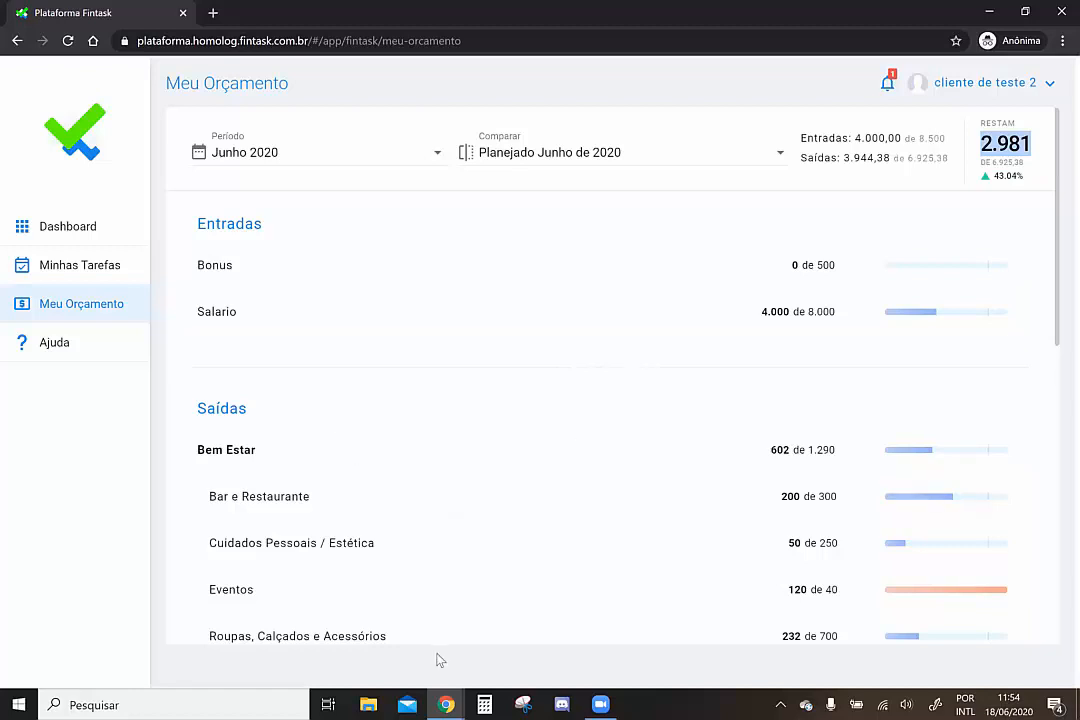
Return to the planner's window and open the recently imported client's task list
left_click(450, 703)
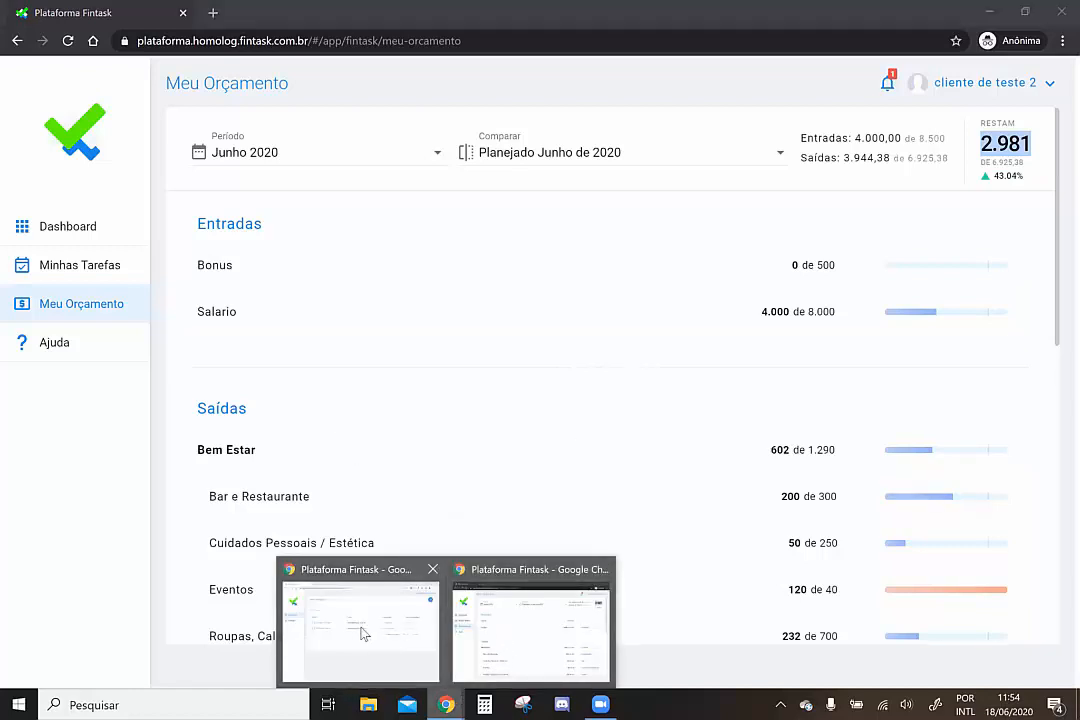
left_click(362, 630)
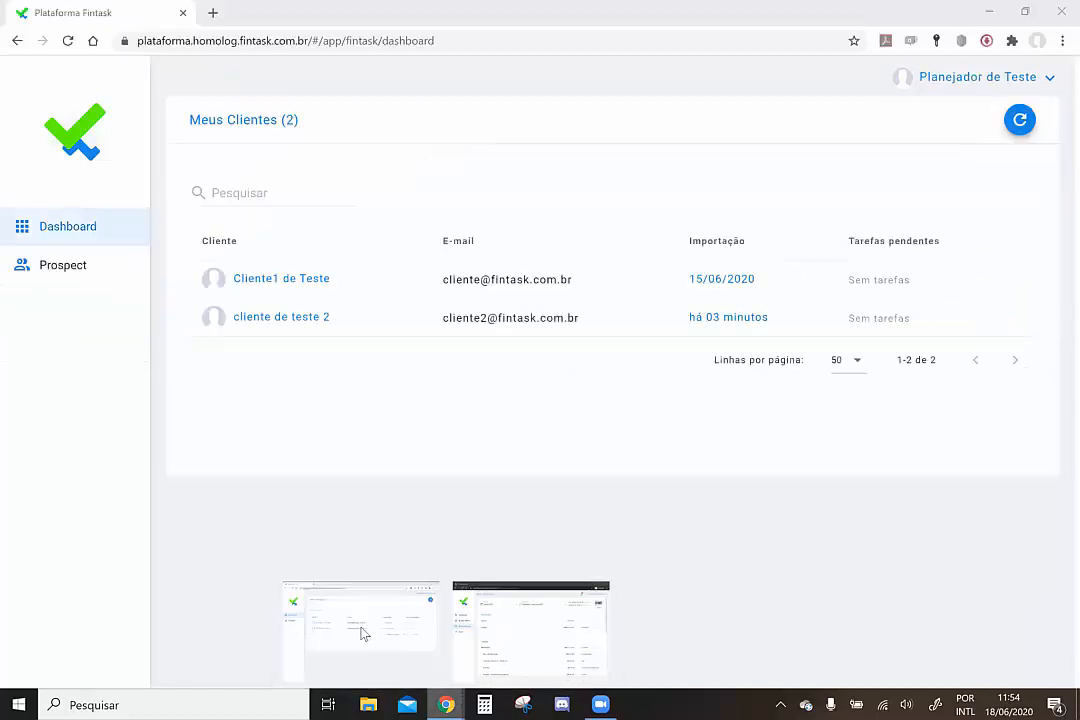
left_click(295, 327)
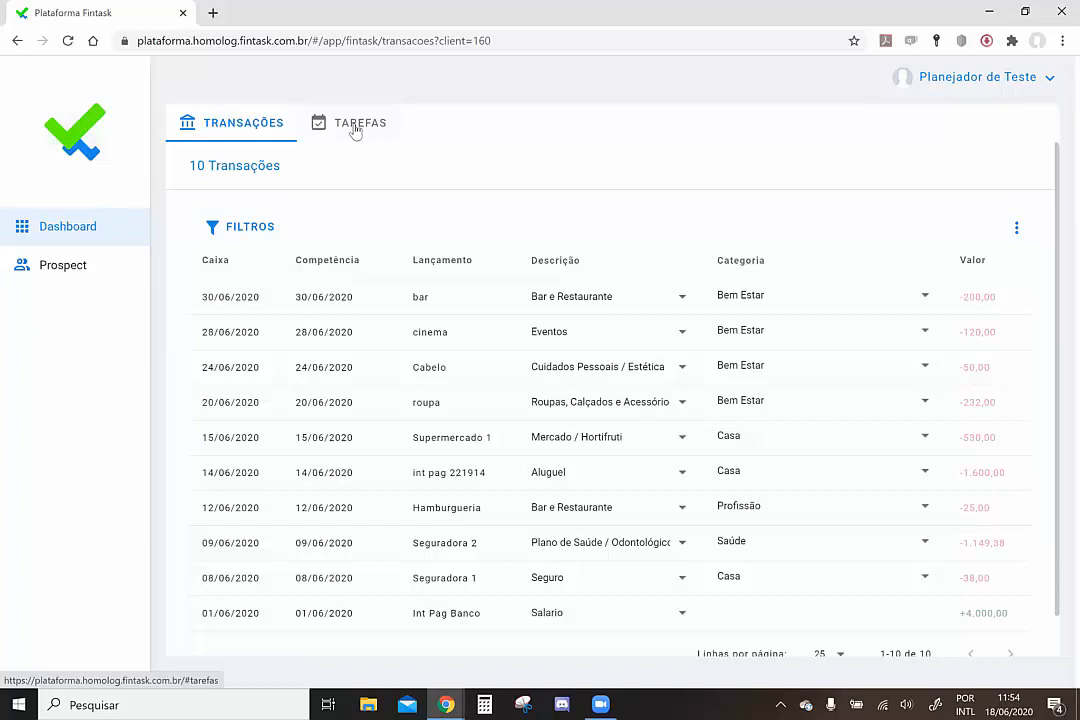
left_click(355, 130)
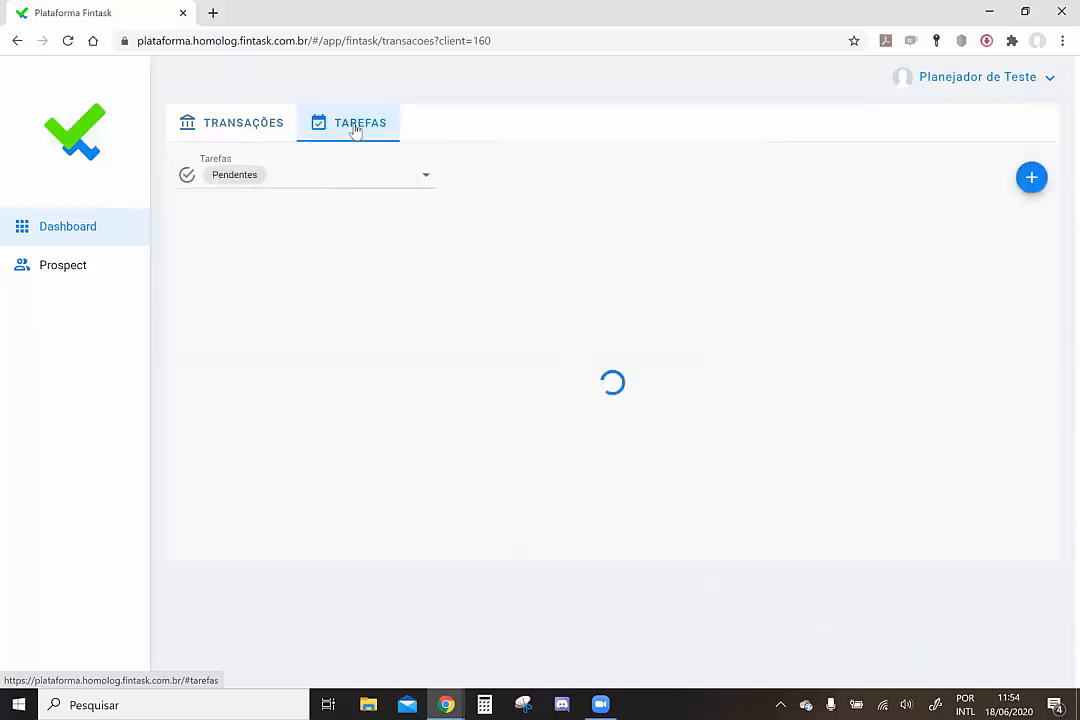
Create a new Importação task for the client
left_click(1032, 178)
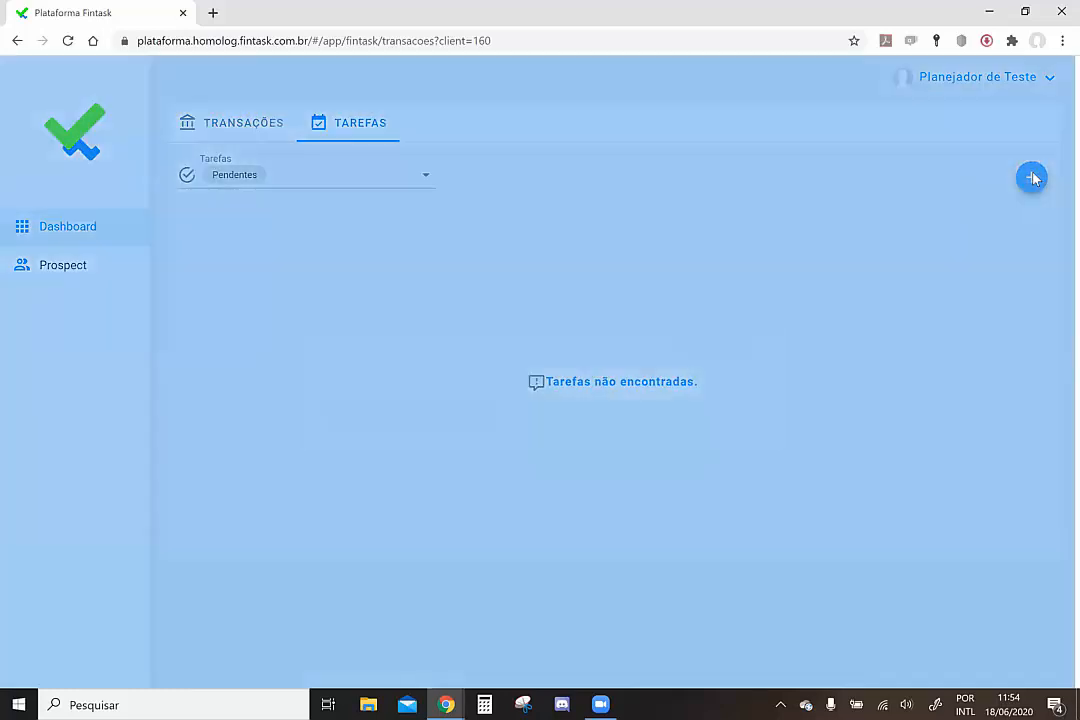
left_click(428, 398)
left_click(399, 436)
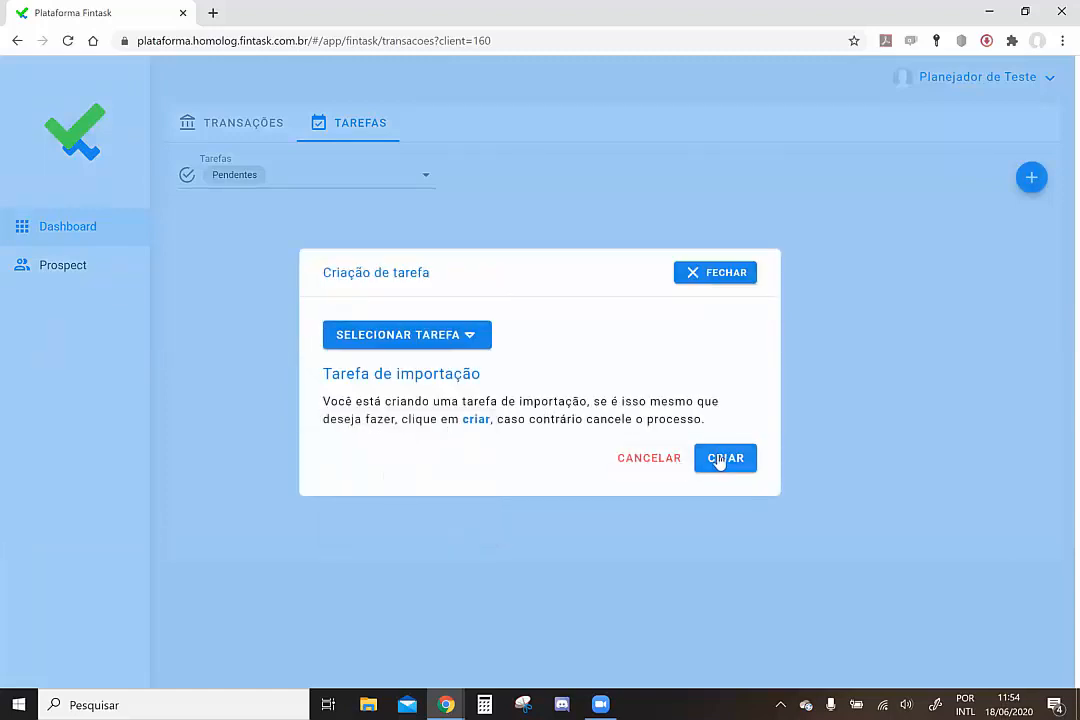
left_click(720, 460)
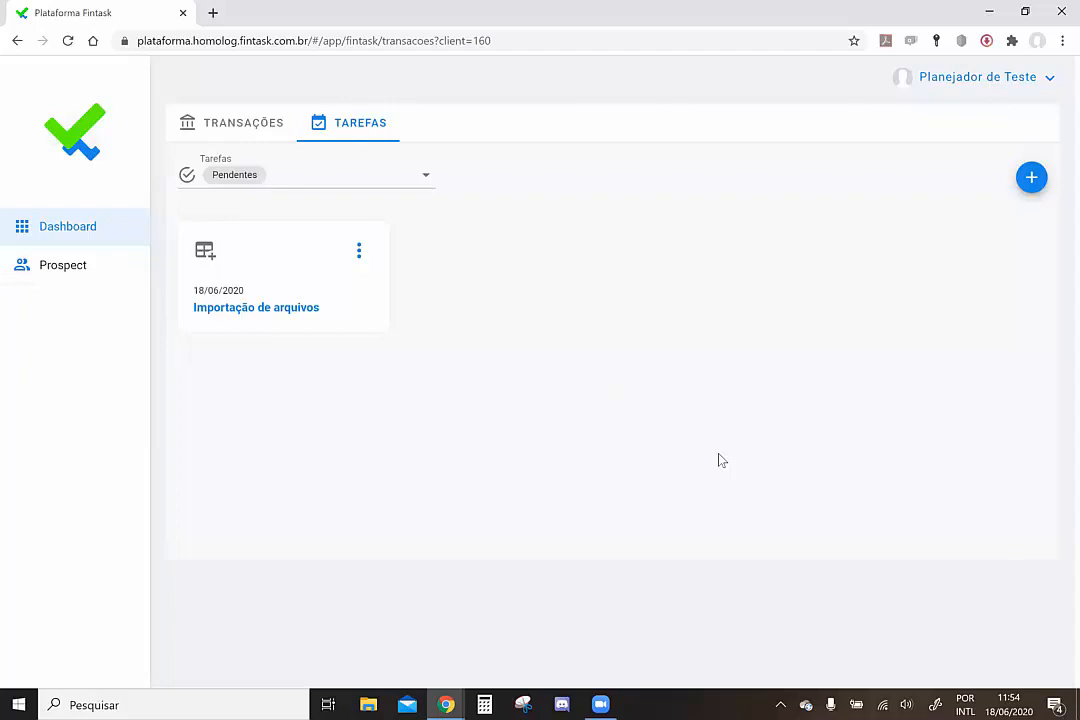